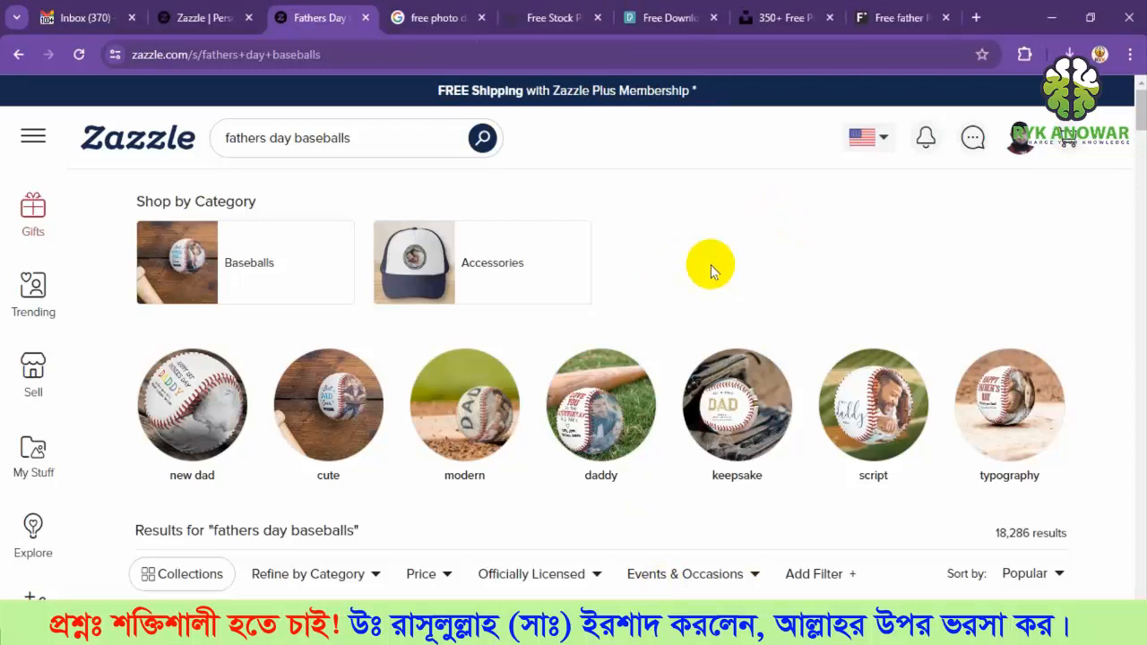
Look through the Father's Day baseball designs in the Zazzle search results.
left_click(639, 442)
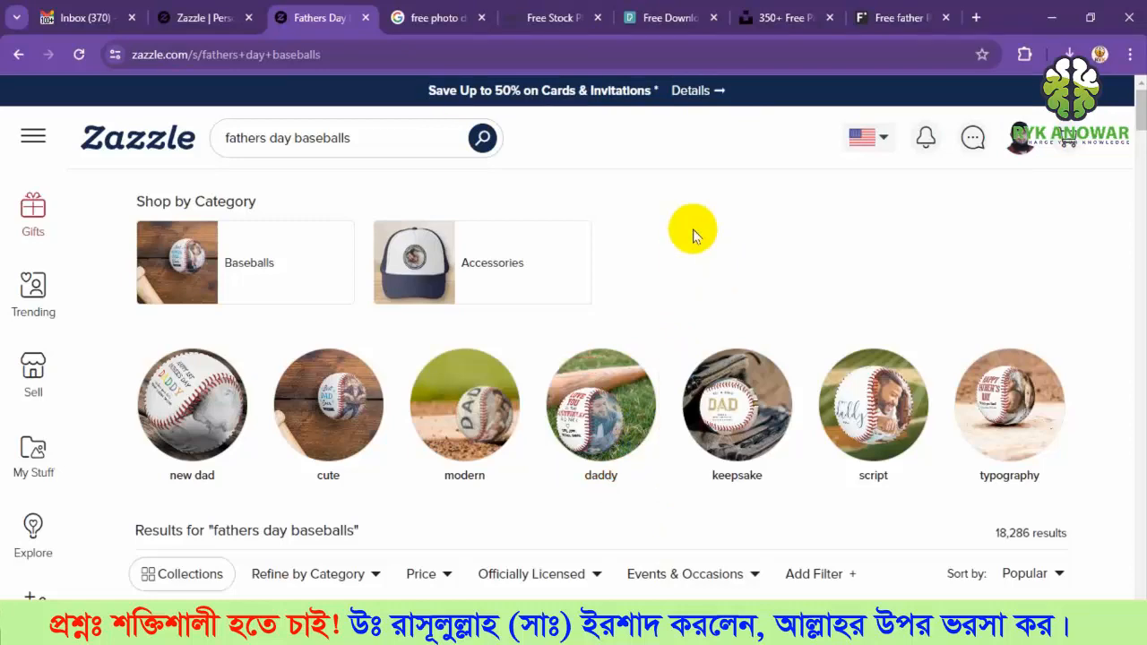
scroll(694, 236, "down", 5)
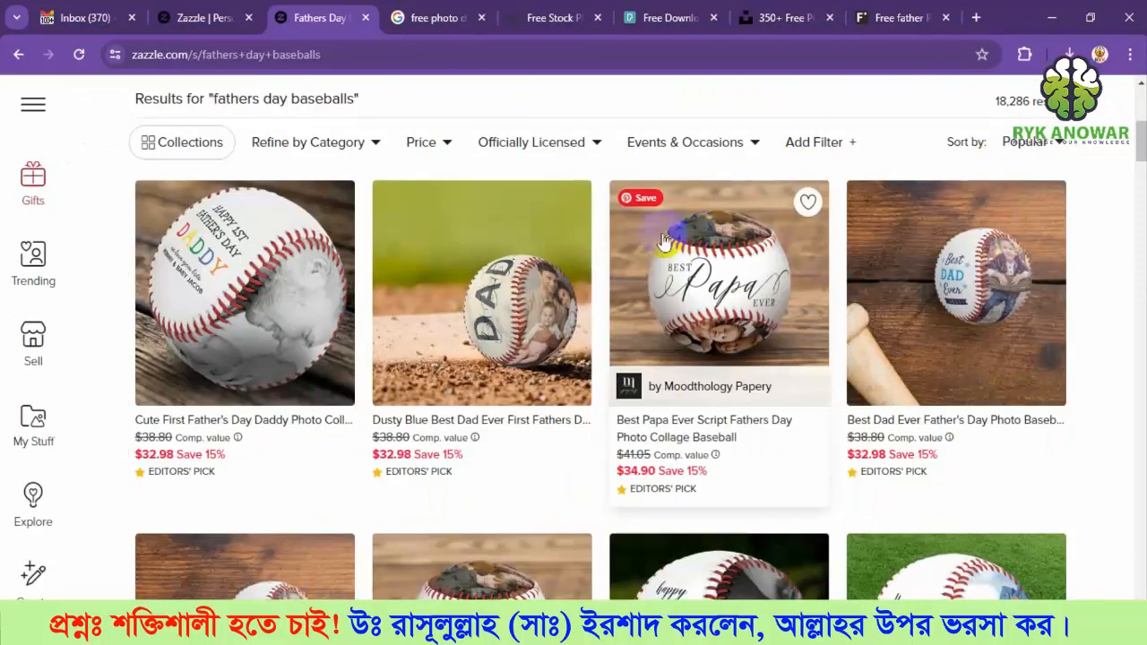
scroll(1134, 278, "down", 3)
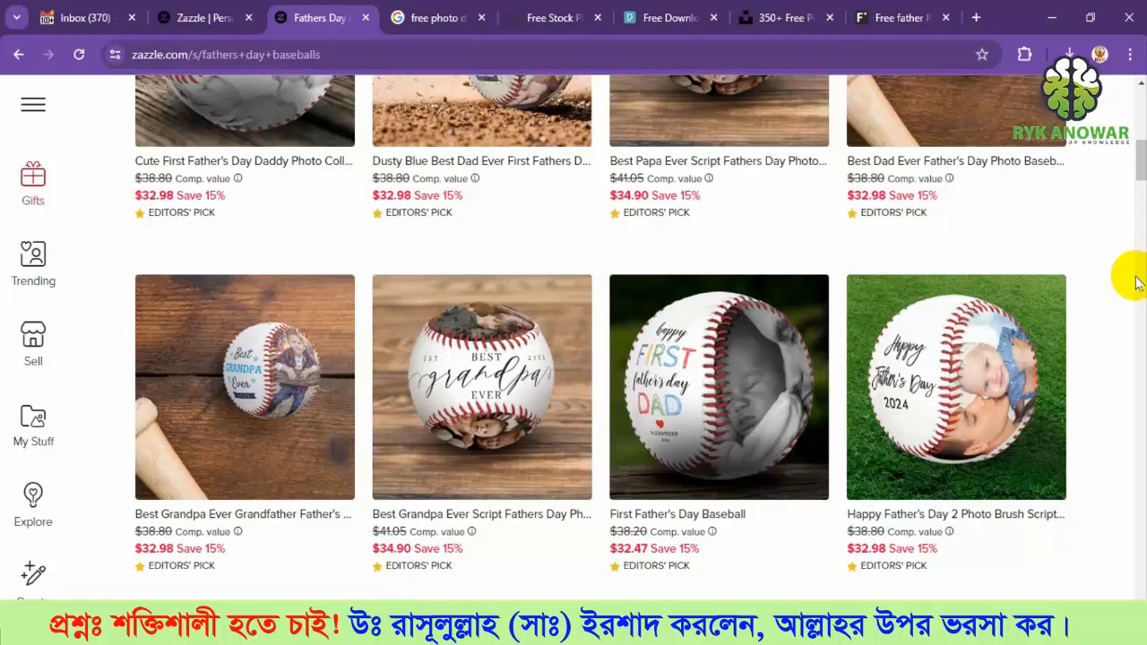
Open a blank browser tab and look over the free photo sites Pexels, Unsplash and FreeImages.
left_click(975, 17)
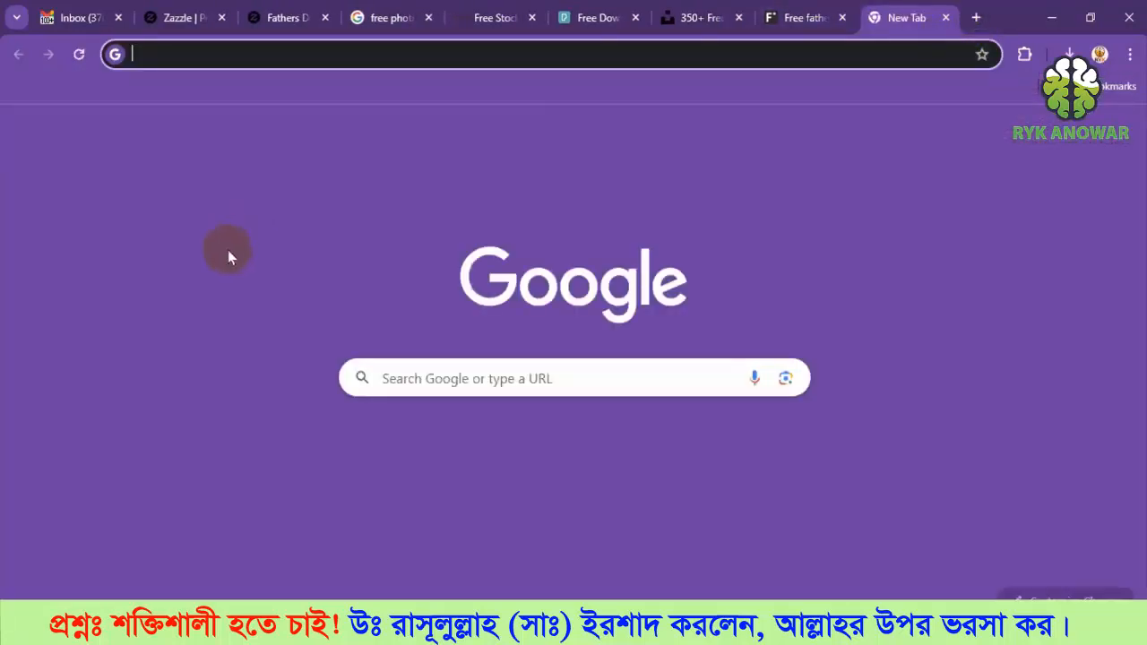
left_click(491, 378)
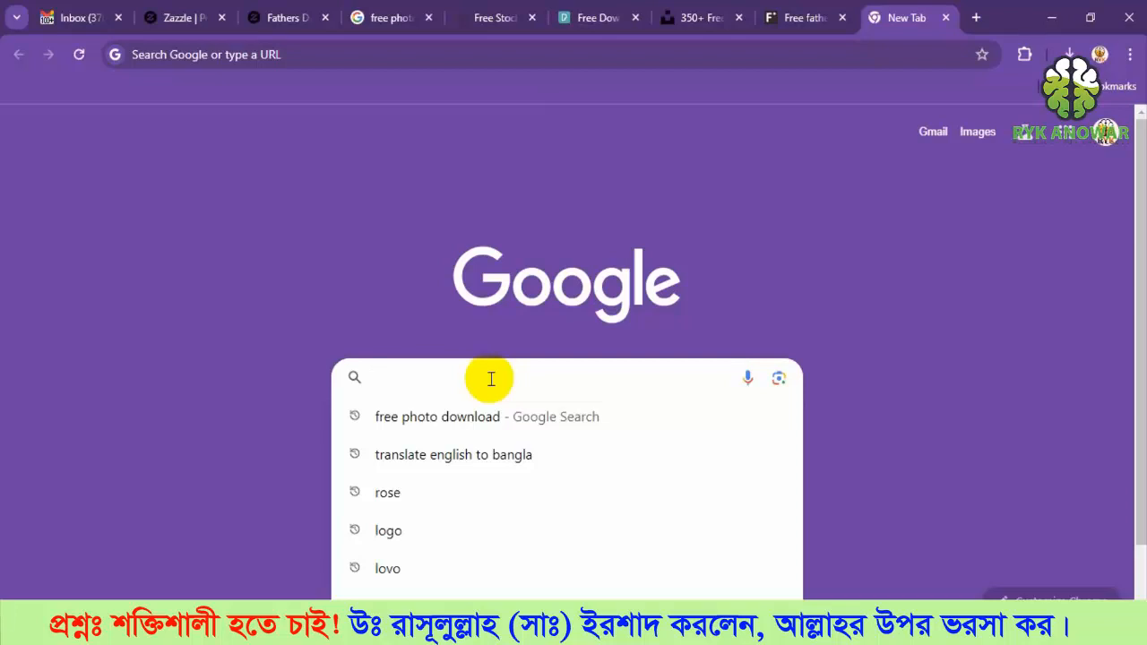
left_click(591, 18)
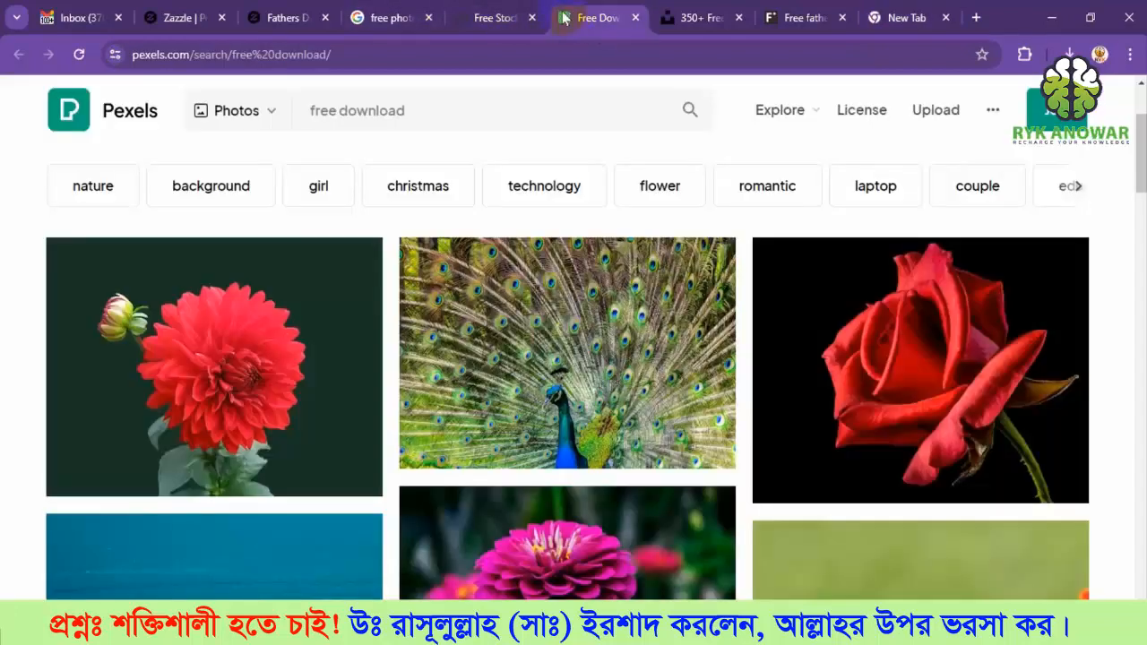
left_click(228, 111)
left_click(147, 130)
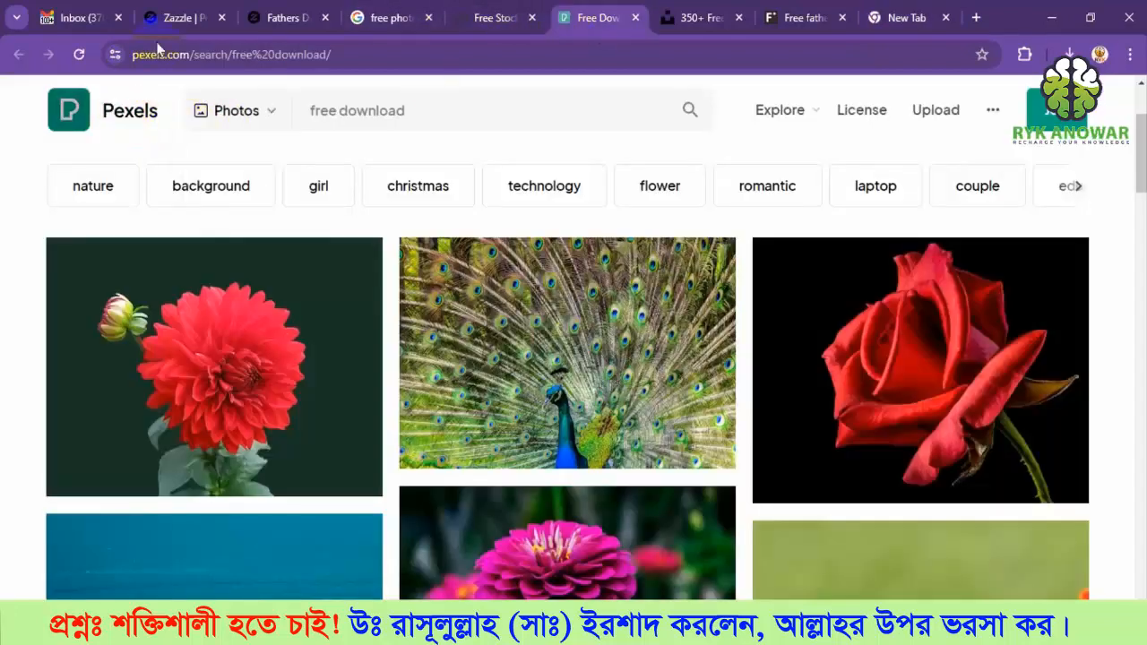
left_click(701, 18)
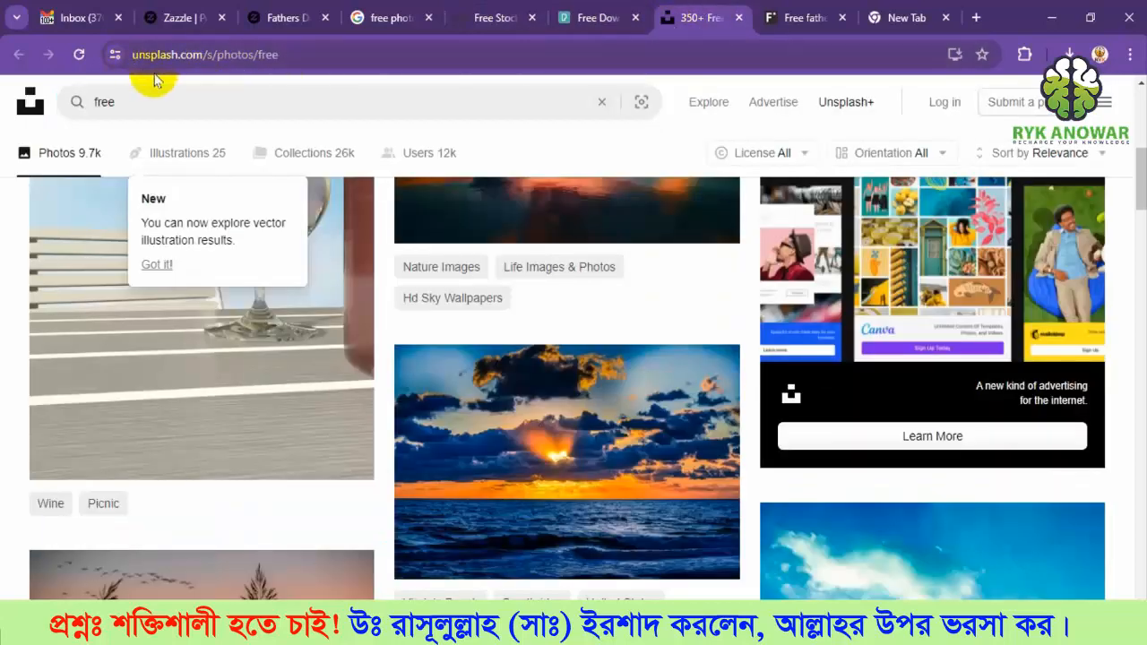
left_click(787, 19)
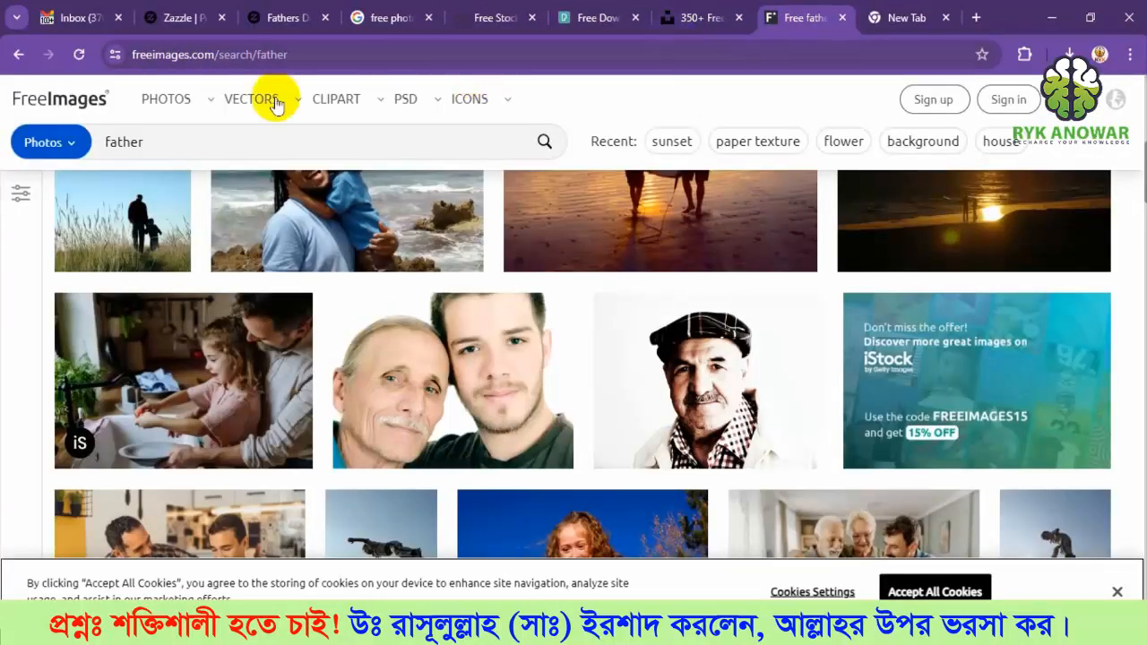
left_click(901, 17)
left_click(590, 24)
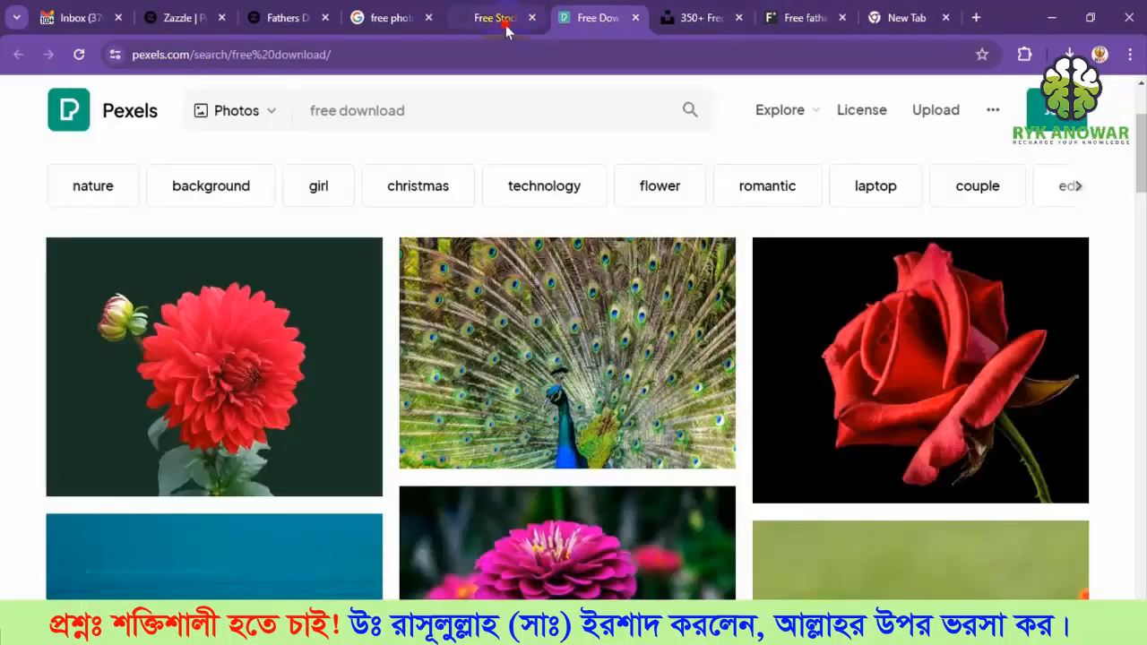
left_click(502, 24)
left_click(148, 79)
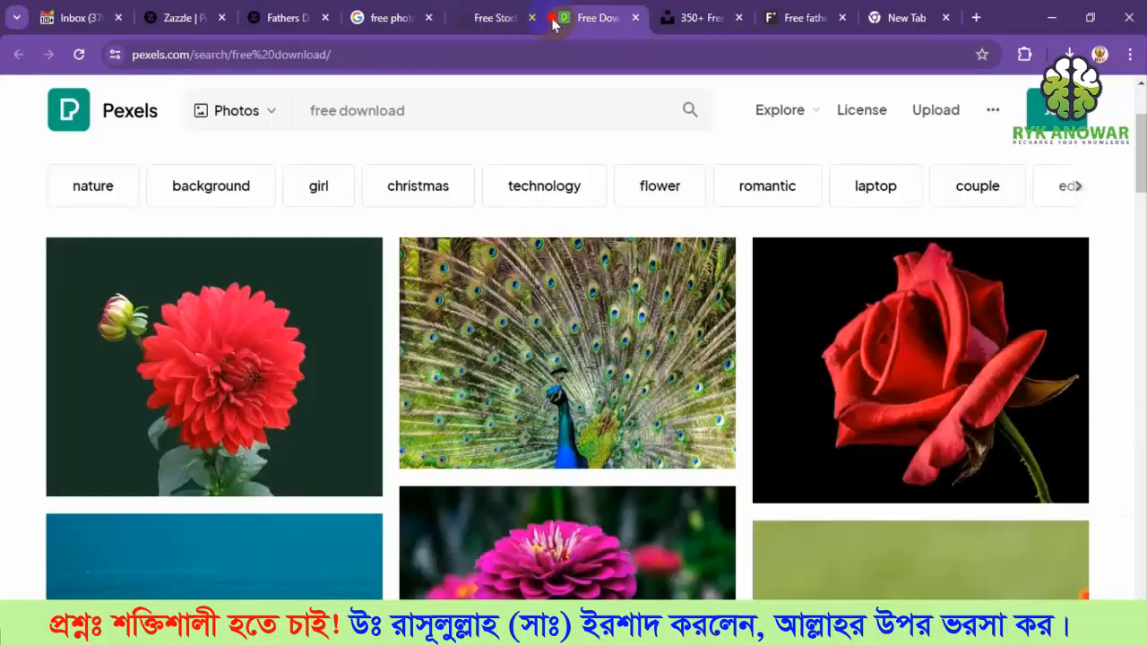
Move the Pexels tab directly after the Google results tab and search Pexels photos for "fathers day".
left_click_drag(581, 20, 475, 34)
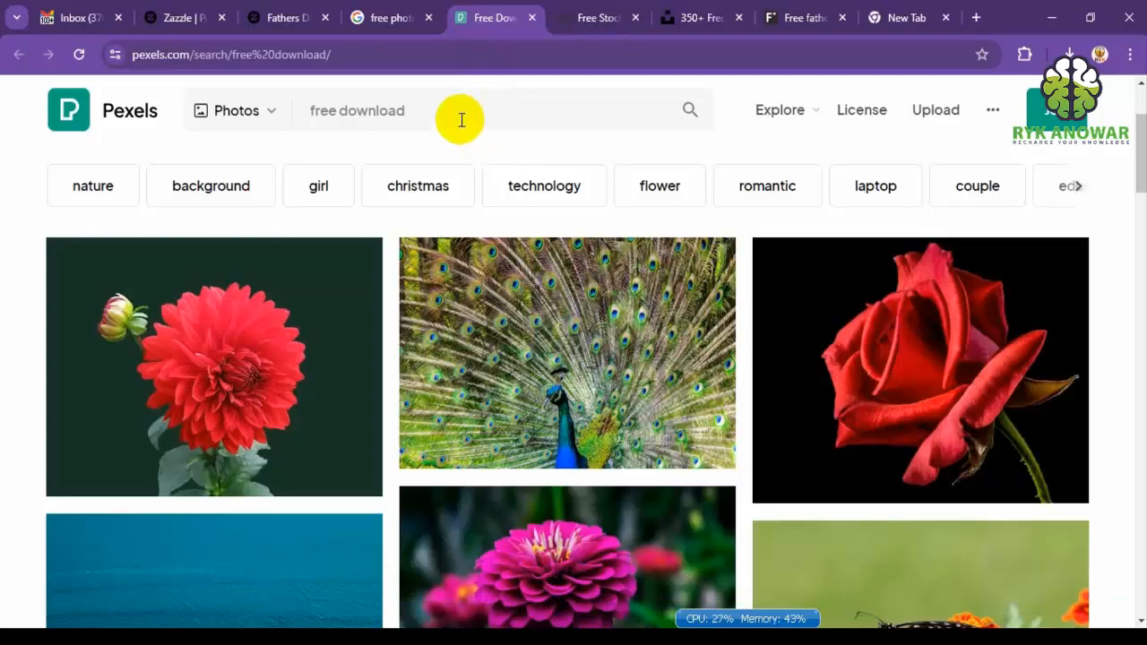
left_click_drag(459, 117, 295, 120)
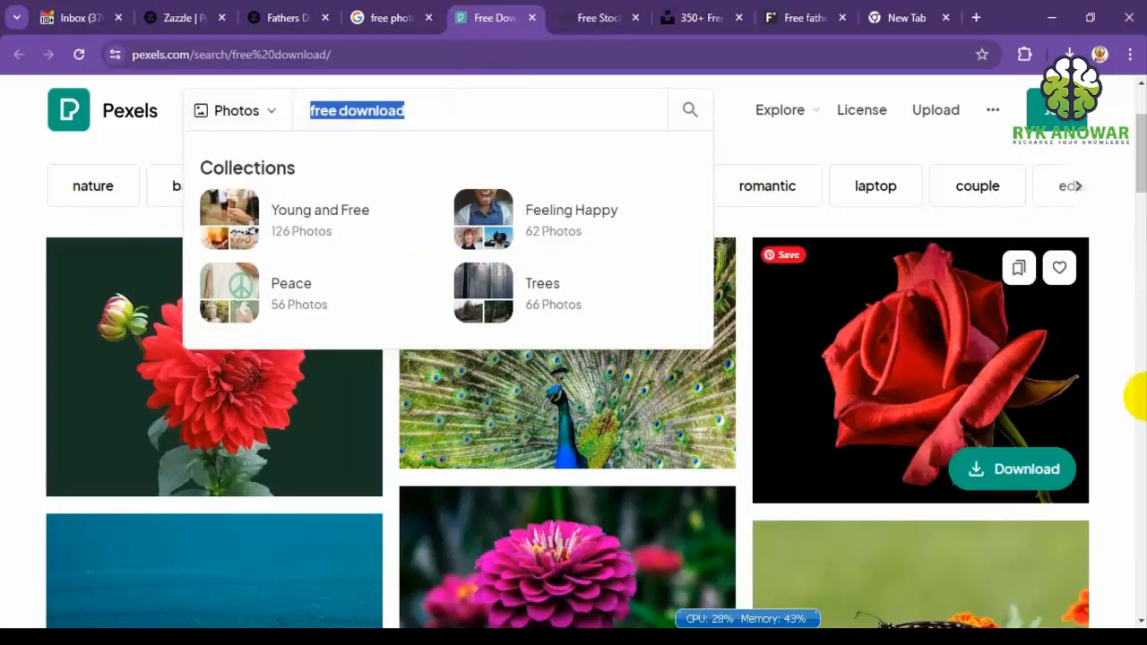
type("fathe")
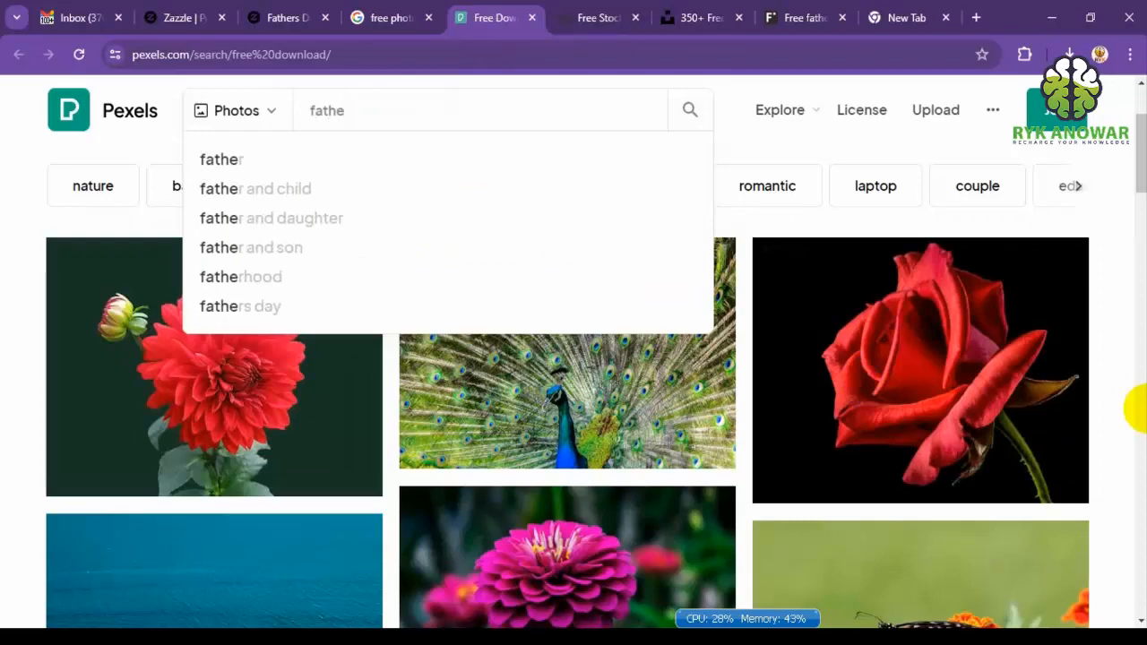
type("s day")
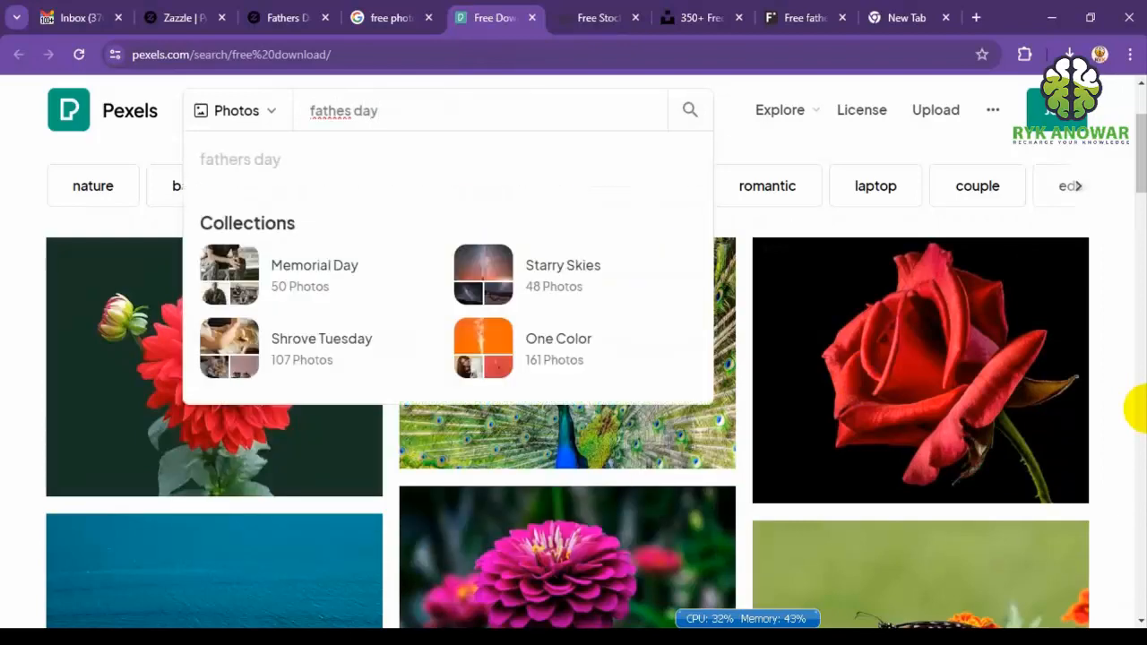
key("BackSpace")
key("BackSpace")
key("BackSpace")
key("BackSpace")
key("BackSpace")
type("rs")
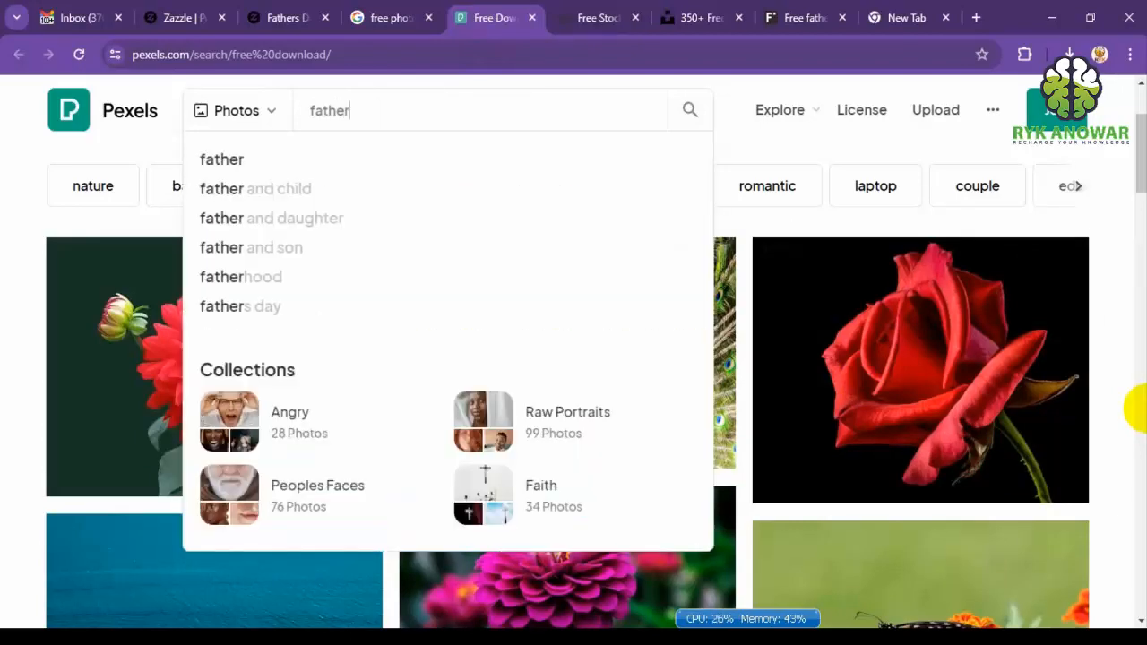
type(" day")
key("Return")
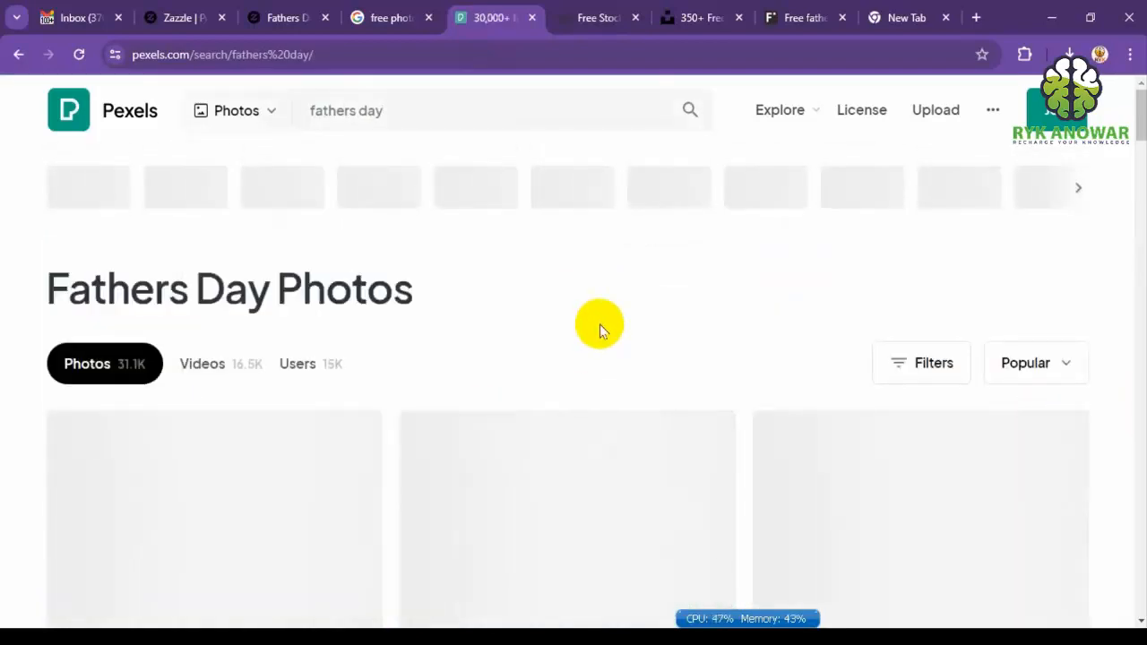
Download the Pexels photo of a father and small child playing with a red pillow, and dismiss the thank-you dialog.
scroll(598, 330, "down", 4)
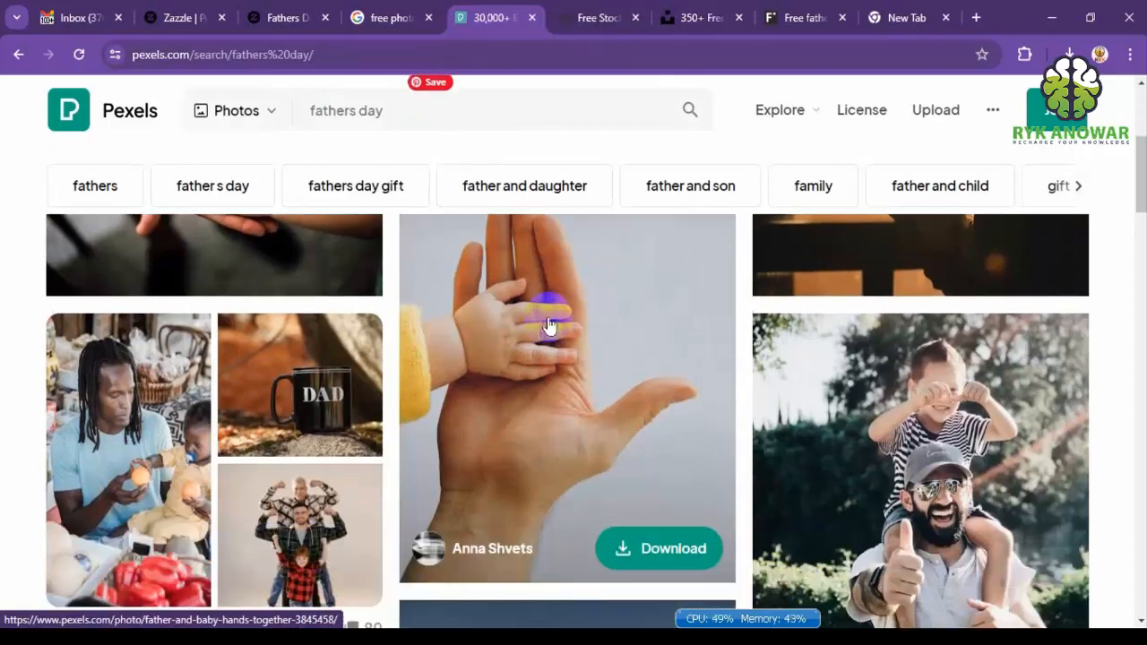
scroll(547, 325, "down", 2)
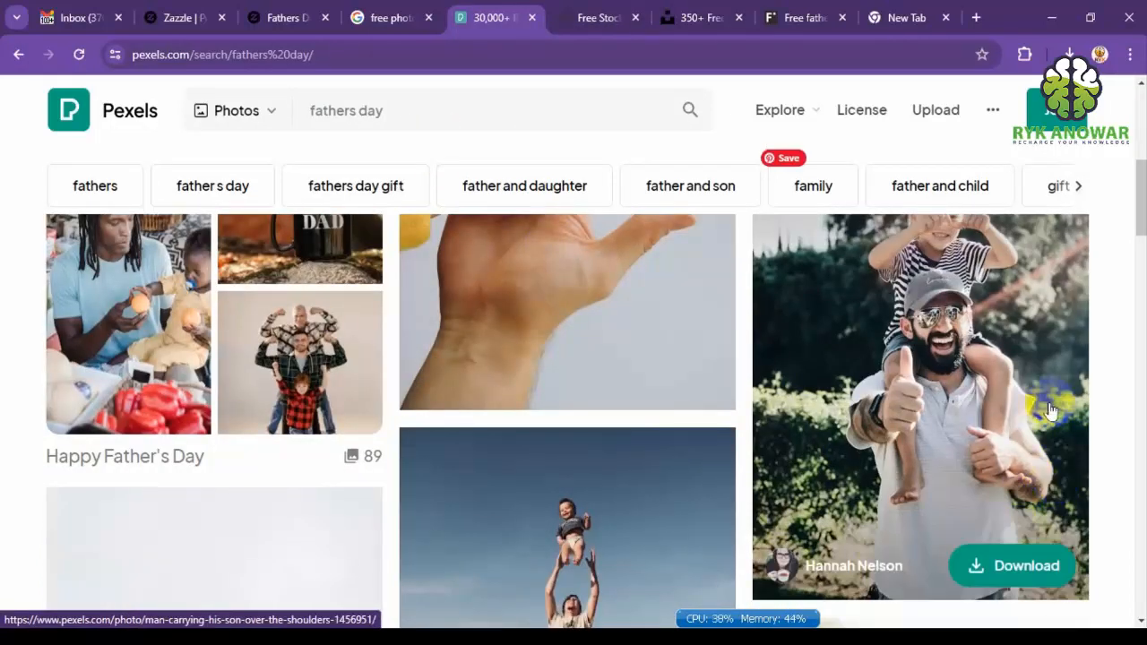
scroll(1050, 410, "down", 5)
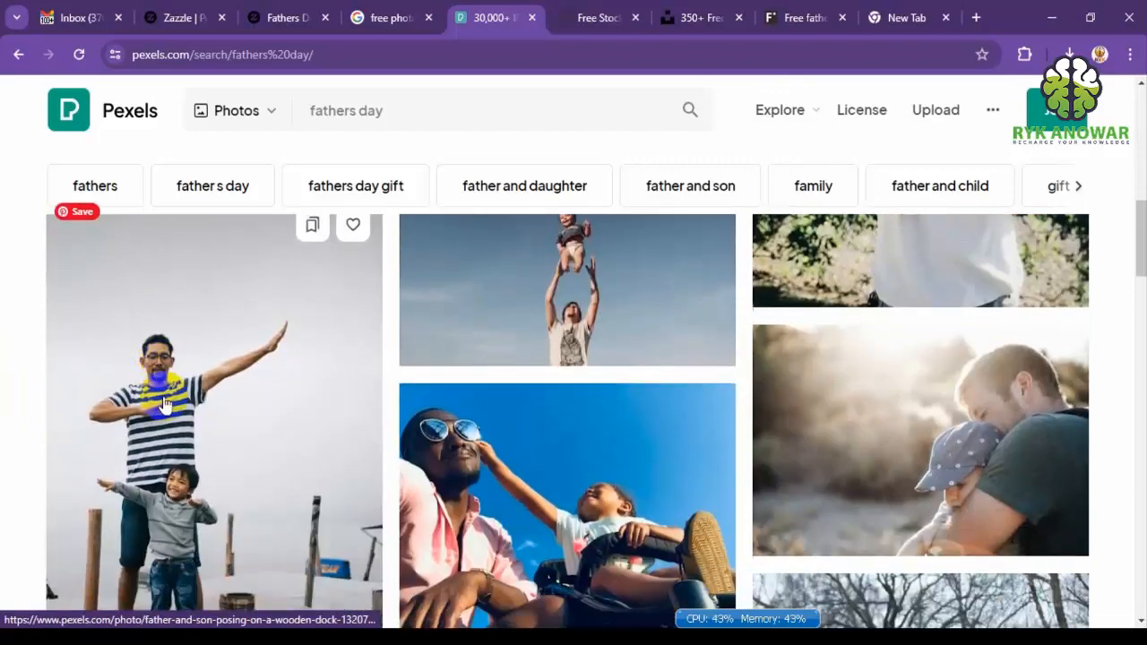
scroll(164, 405, "down", 5)
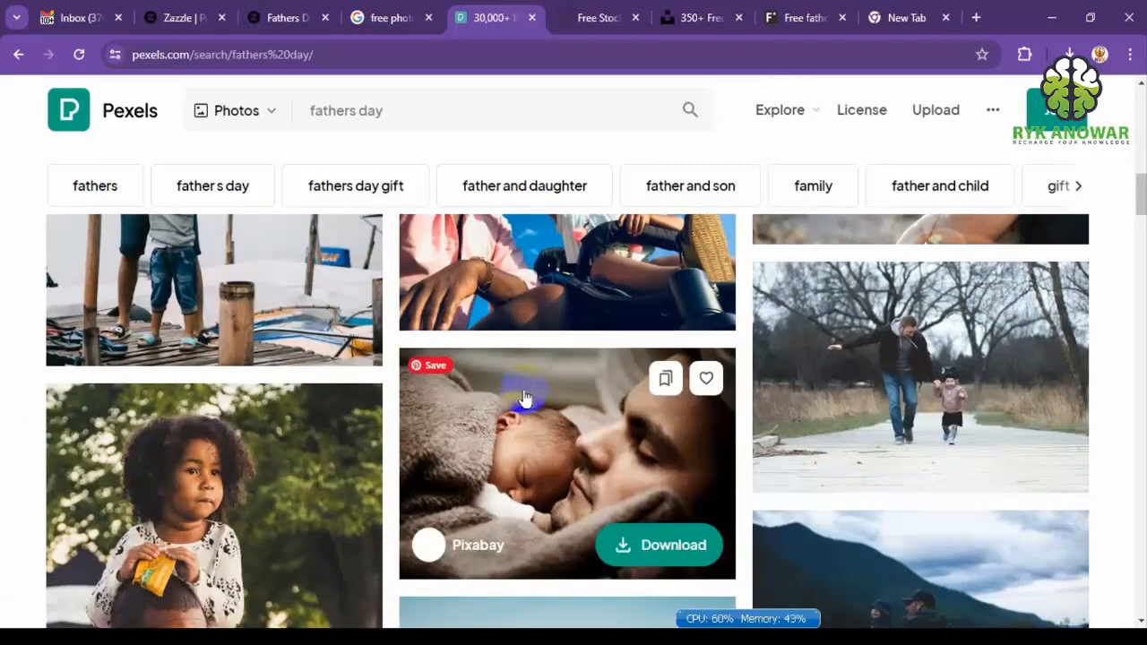
scroll(524, 397, "down", 7)
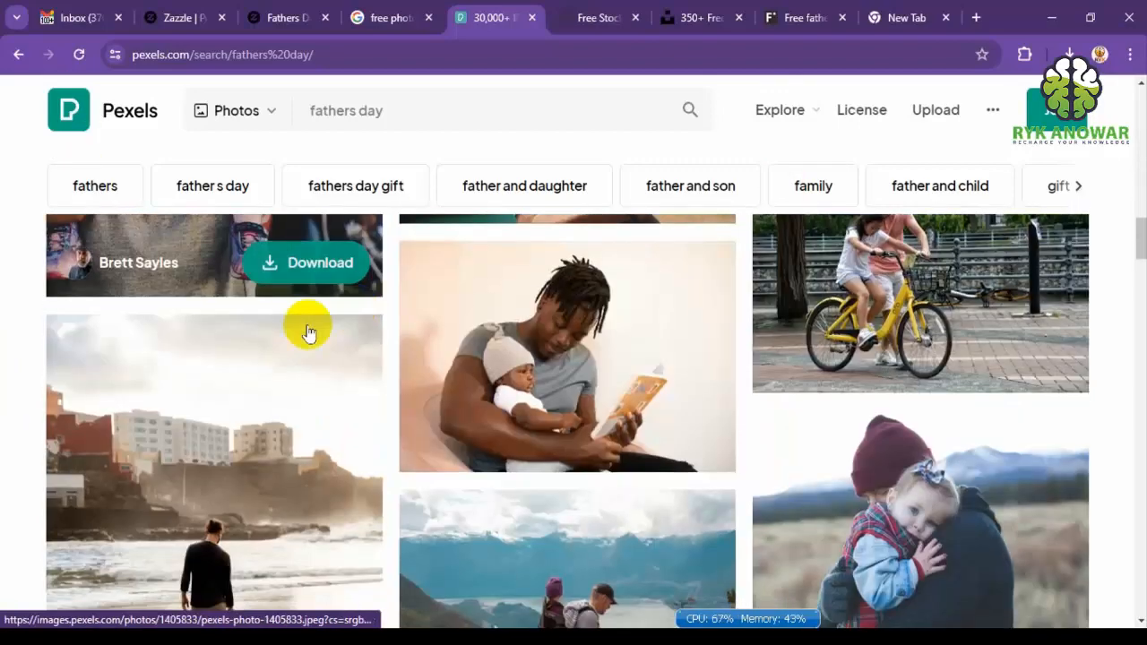
scroll(887, 395, "up", 2)
scroll(681, 386, "down", 5)
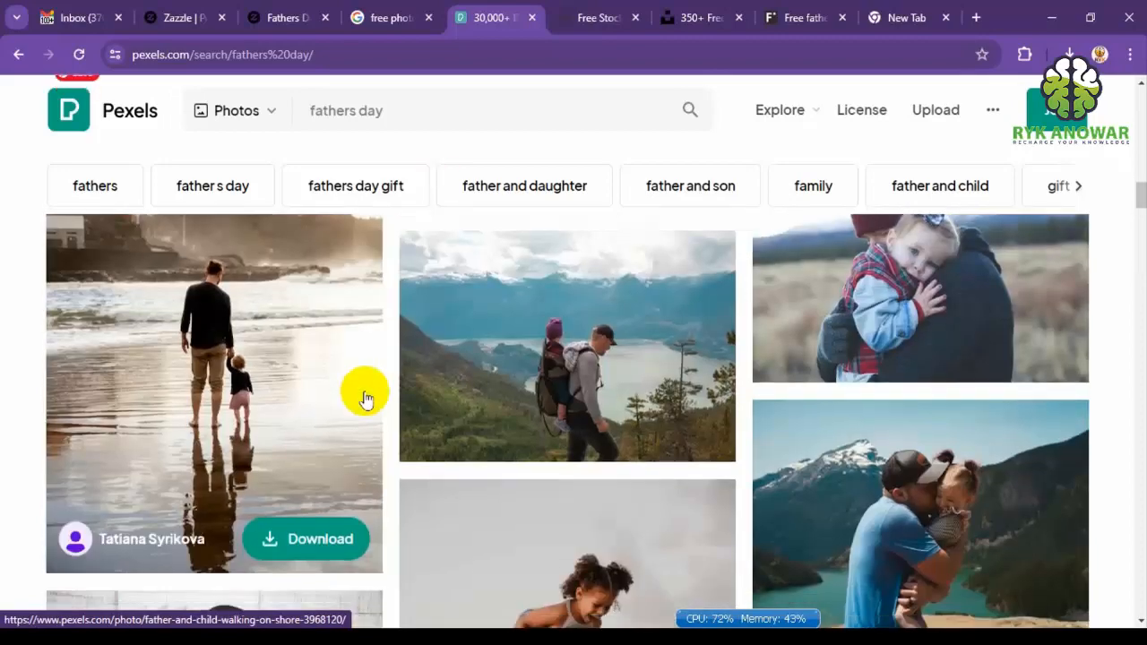
scroll(1044, 408, "up", 2)
scroll(1045, 399, "down", 5)
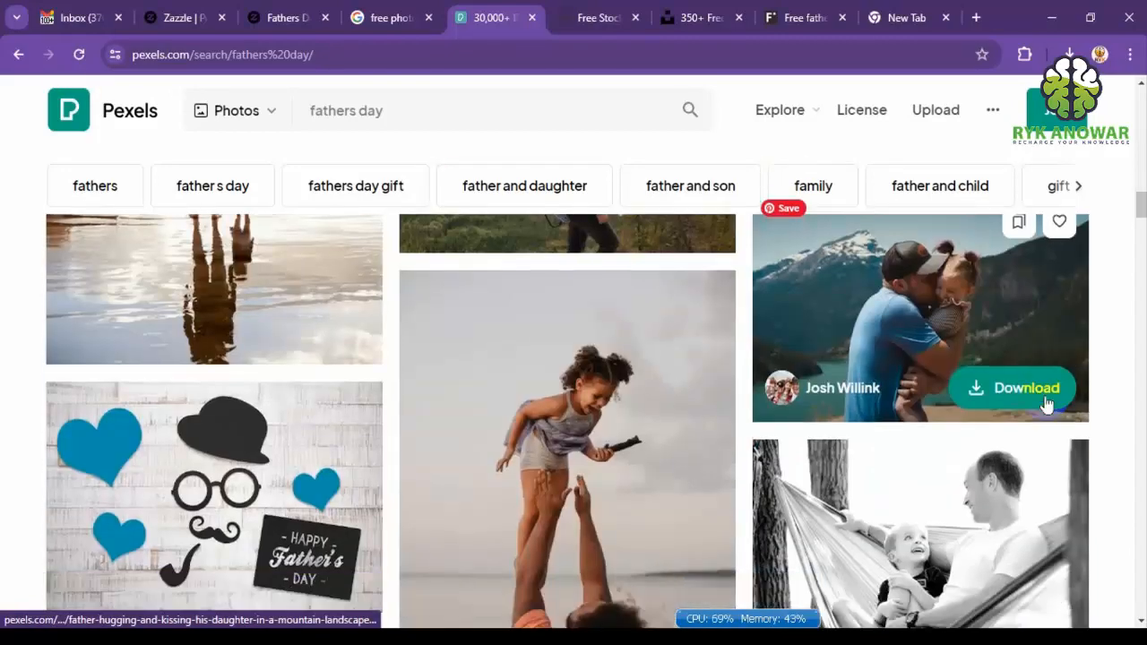
scroll(1058, 395, "down", 5)
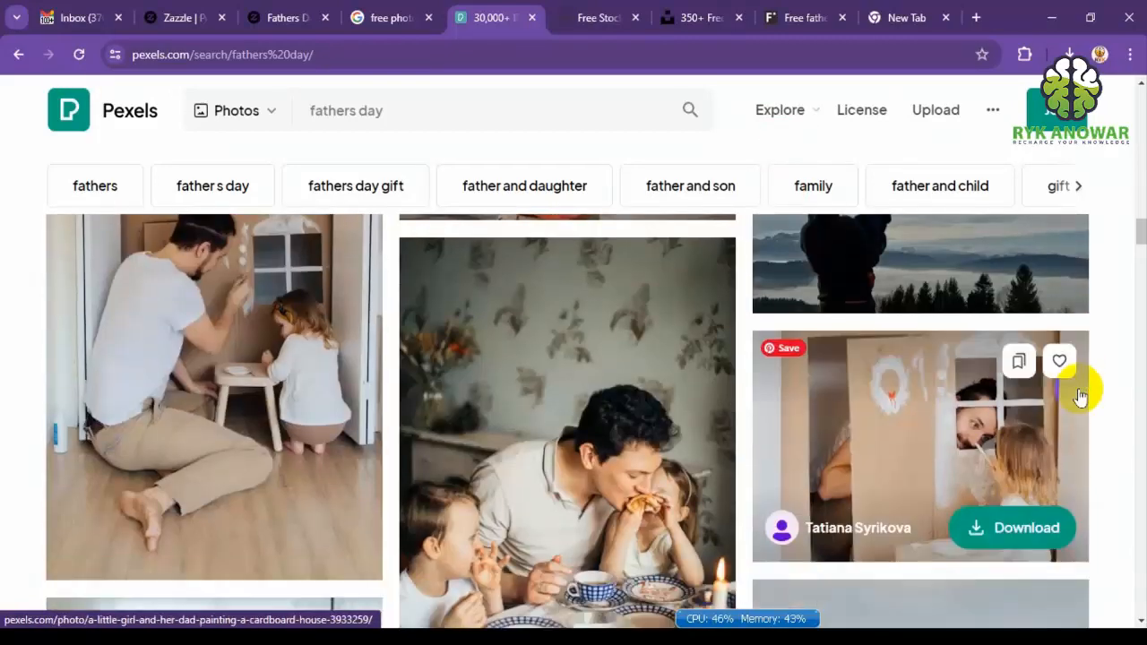
scroll(1080, 394, "down", 6)
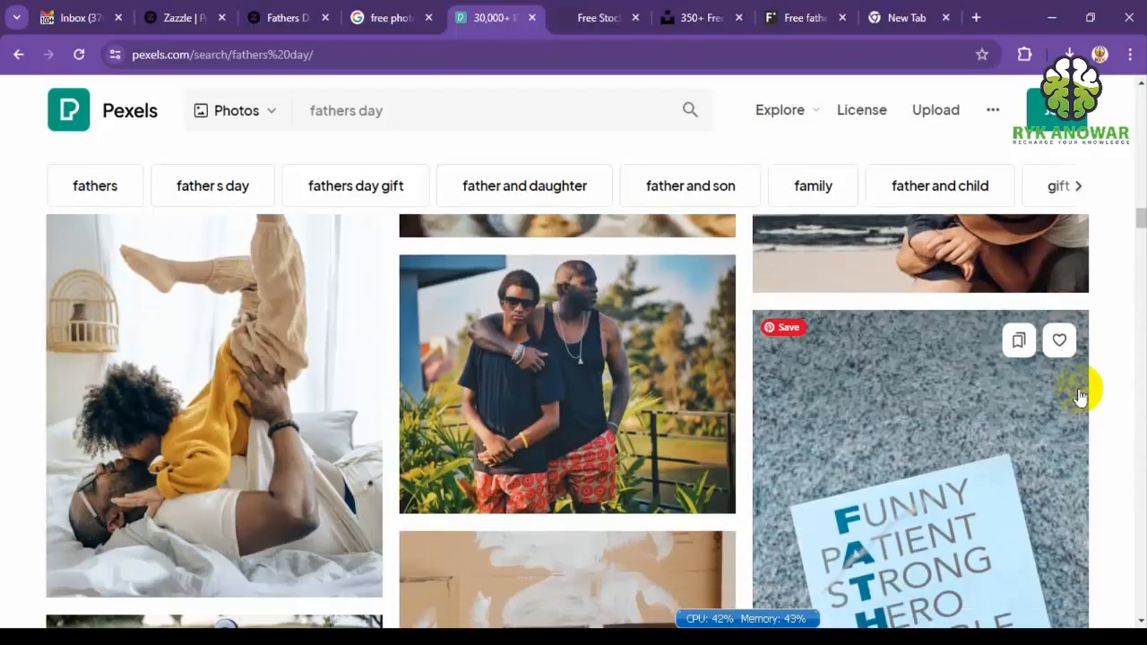
scroll(750, 418, "down", 7)
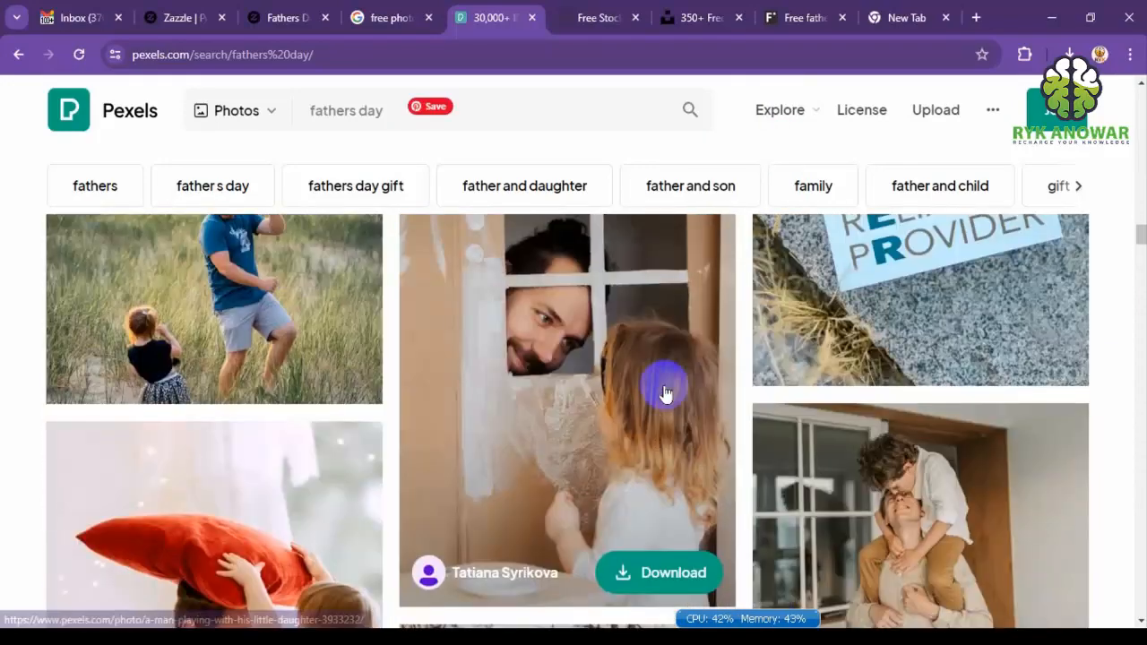
scroll(665, 392, "down", 5)
scroll(274, 248, "down", 2)
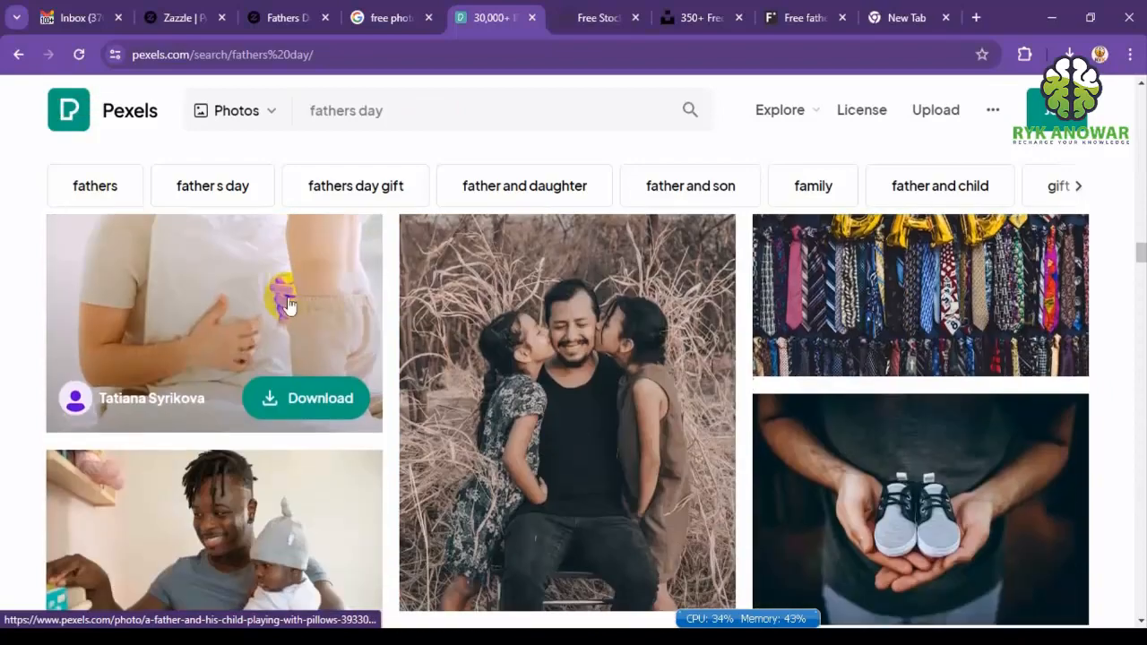
left_click(316, 397)
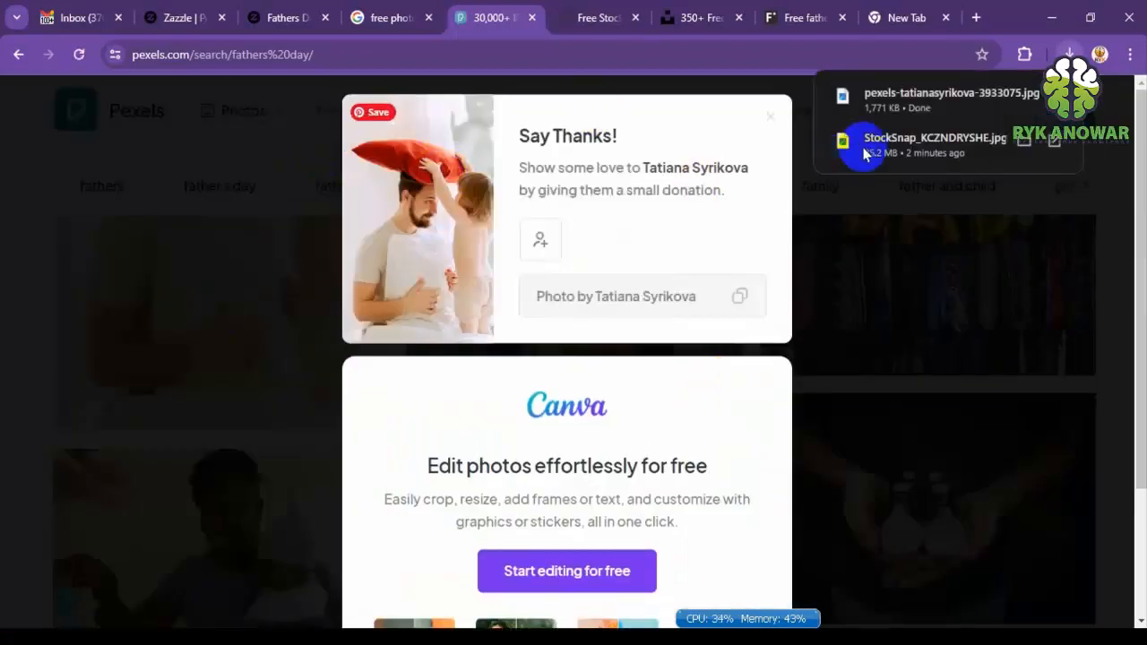
left_click(113, 328)
Download the Pexels photo of two daughters kissing their father in front of dry grass.
scroll(717, 430, "up", 2)
scroll(719, 436, "down", 1)
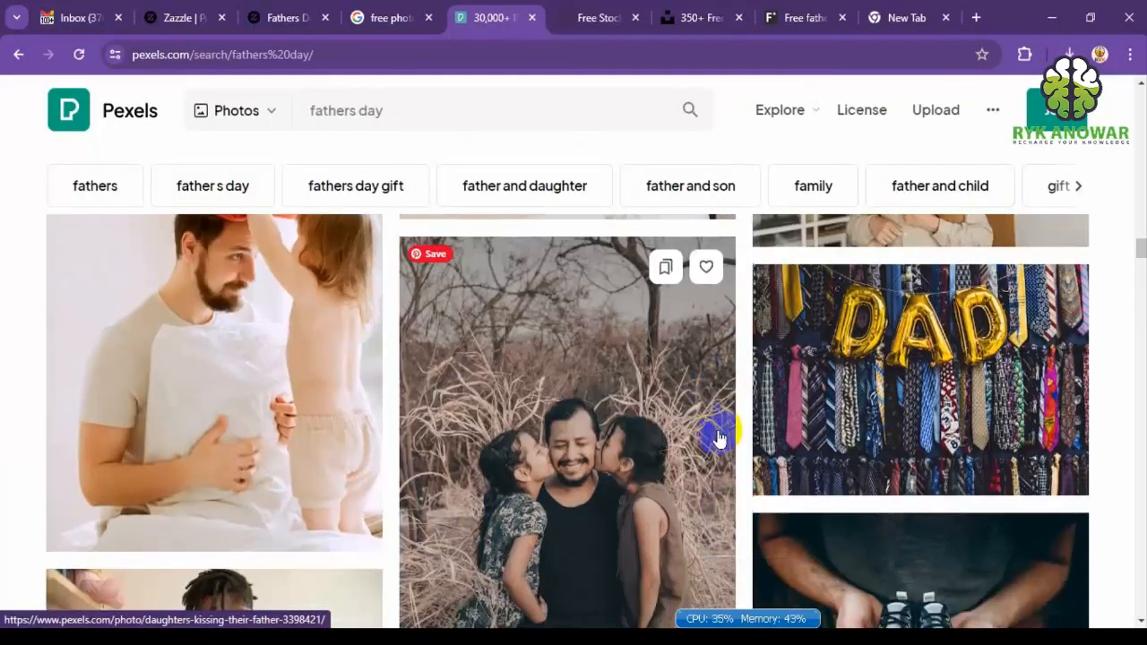
scroll(720, 436, "down", 4)
scroll(720, 436, "up", 3)
scroll(721, 434, "down", 3)
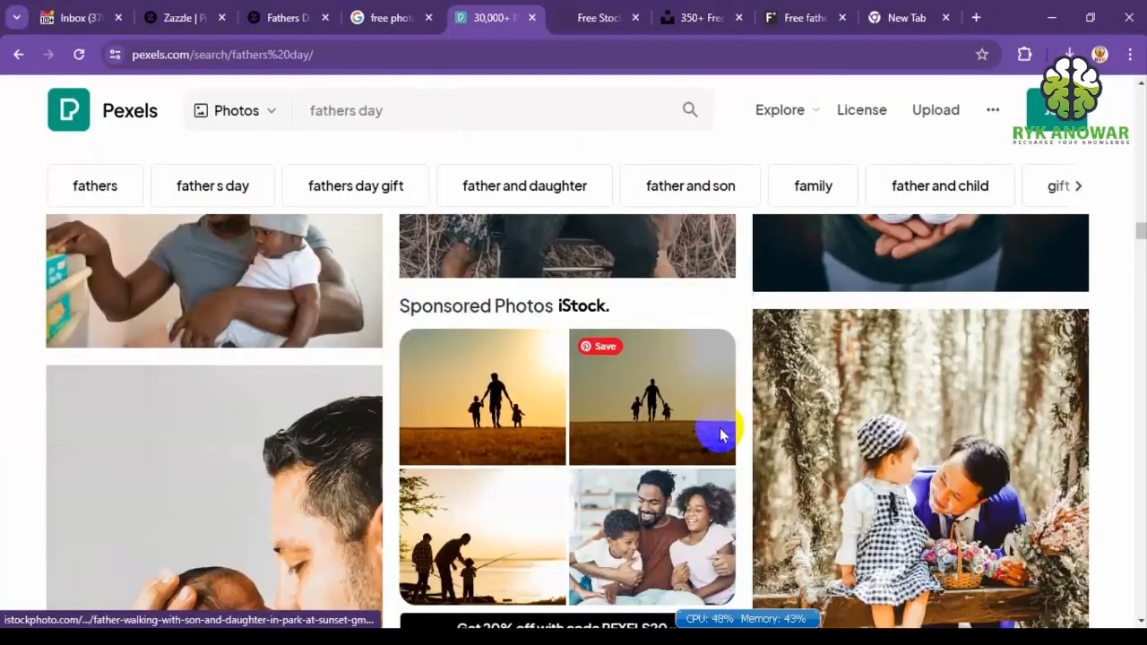
scroll(720, 435, "down", 3)
scroll(720, 435, "up", 2)
scroll(720, 432, "up", 3)
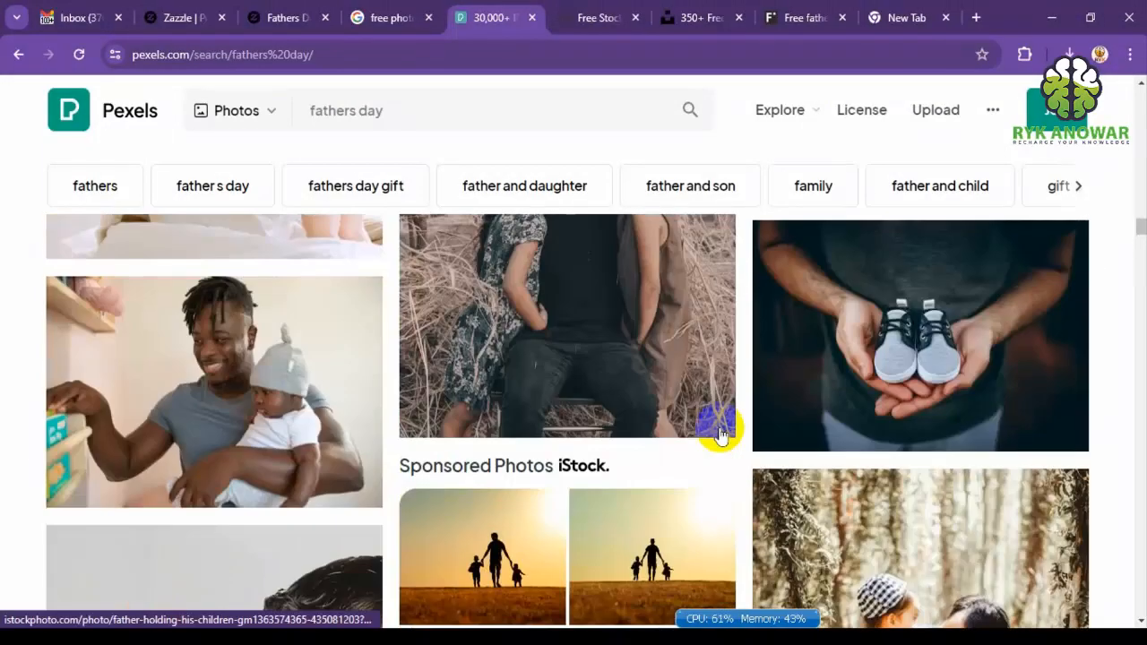
scroll(720, 435, "up", 3)
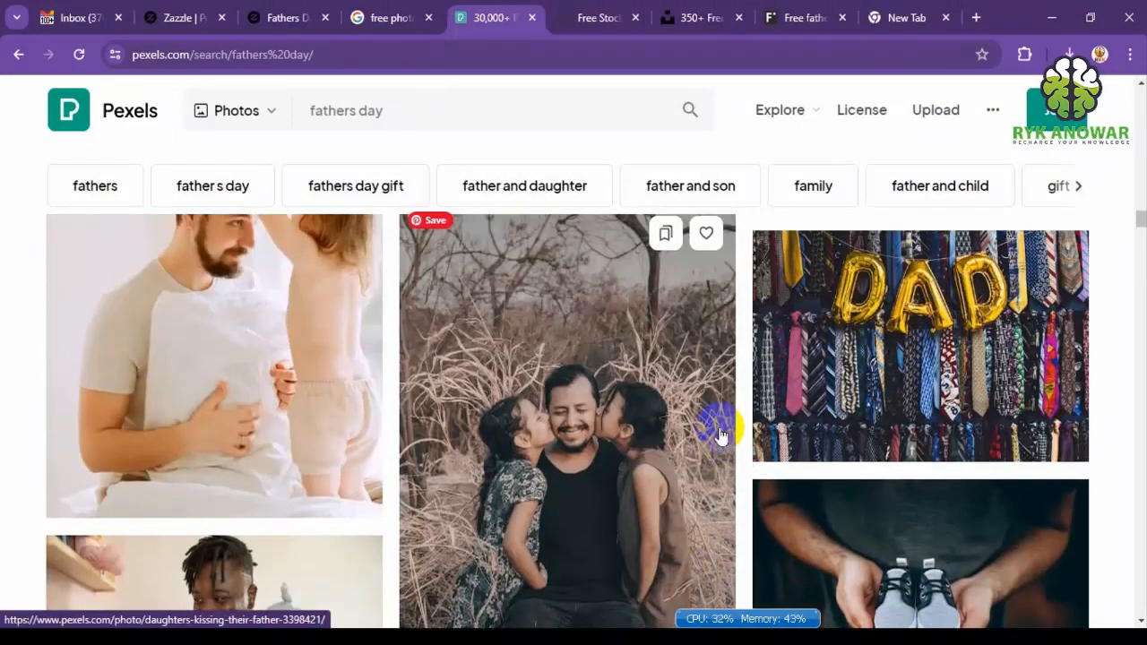
scroll(719, 435, "up", 2)
scroll(720, 434, "down", 1)
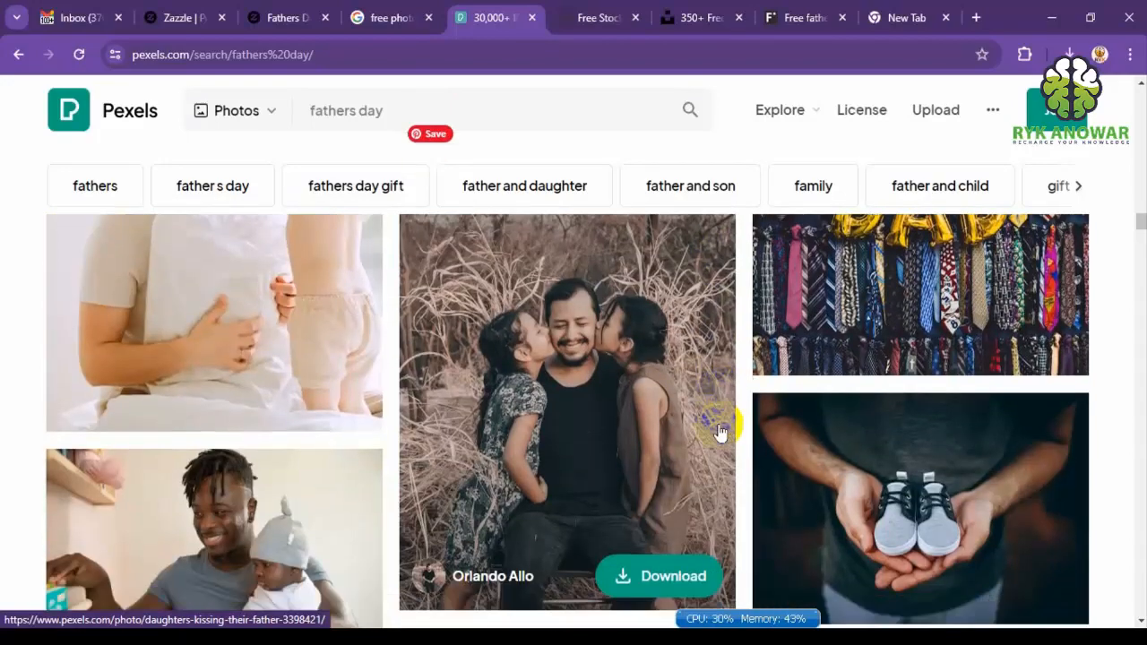
scroll(719, 432, "up", 1)
scroll(719, 432, "down", 2)
left_click(686, 566)
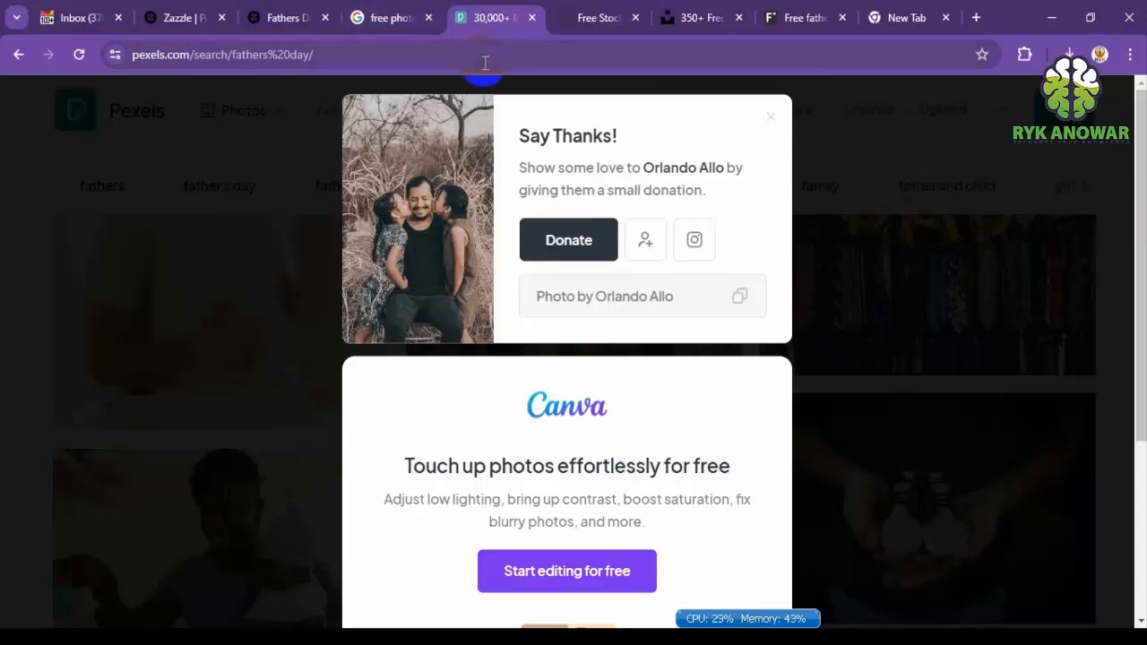
Return to the Zazzle "fathers day baseballs" results and look over how the popular designs combine photos and text.
left_click(288, 14)
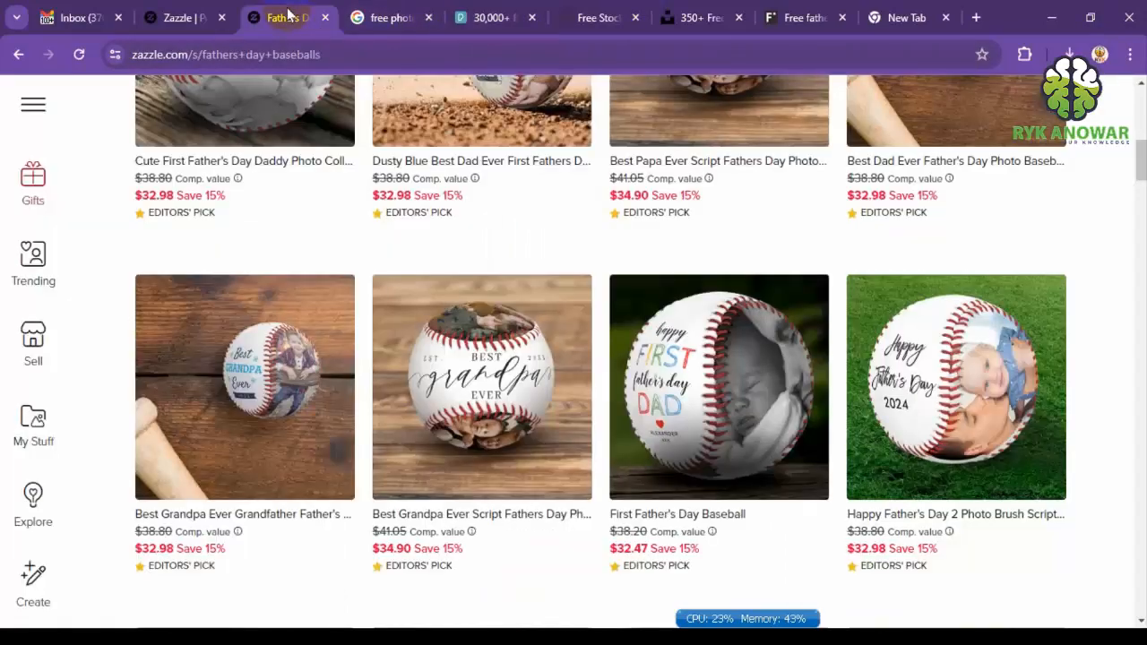
scroll(517, 256, "up", 8)
scroll(530, 251, "down", 5)
scroll(538, 264, "up", 4)
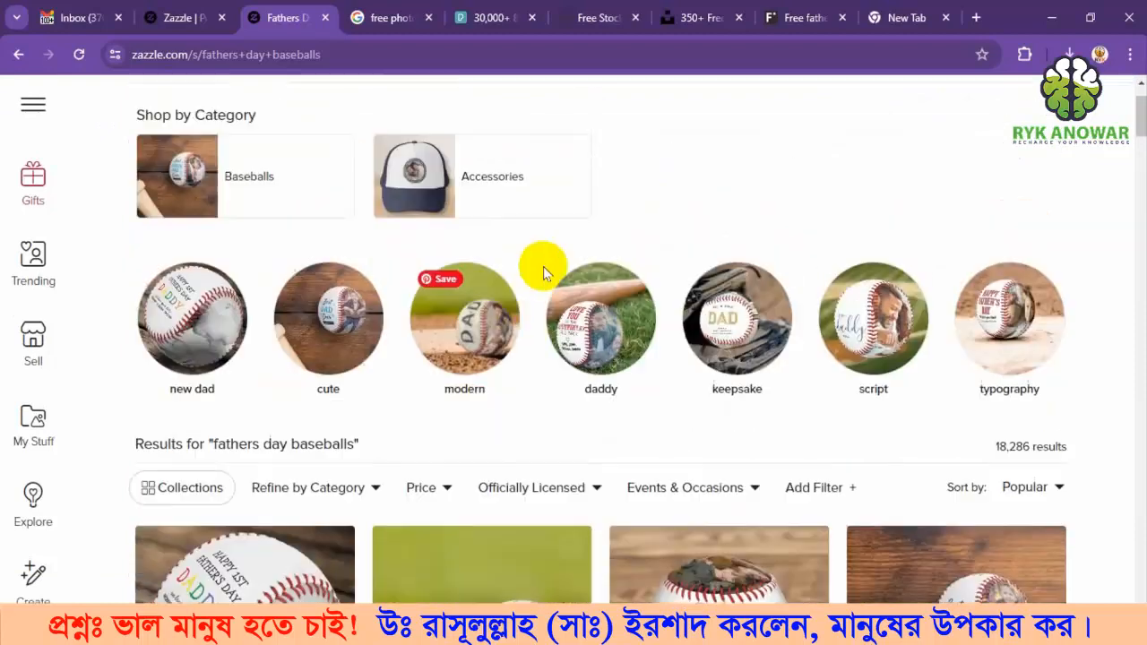
scroll(543, 272, "down", 3)
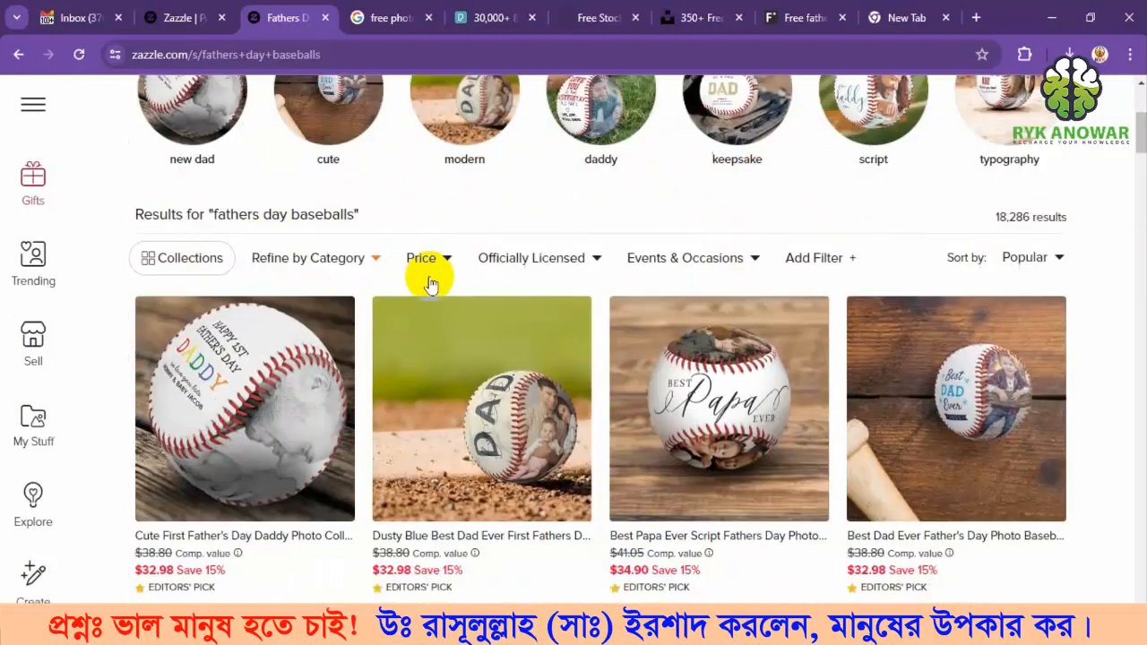
scroll(430, 283, "down", 1)
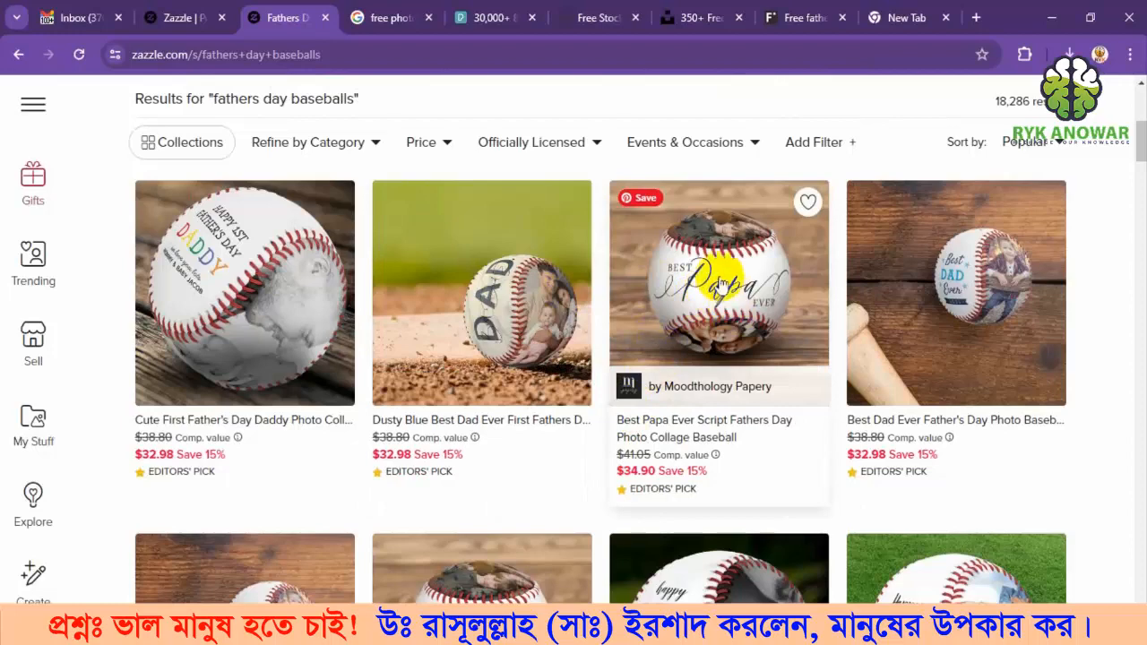
left_click(732, 346)
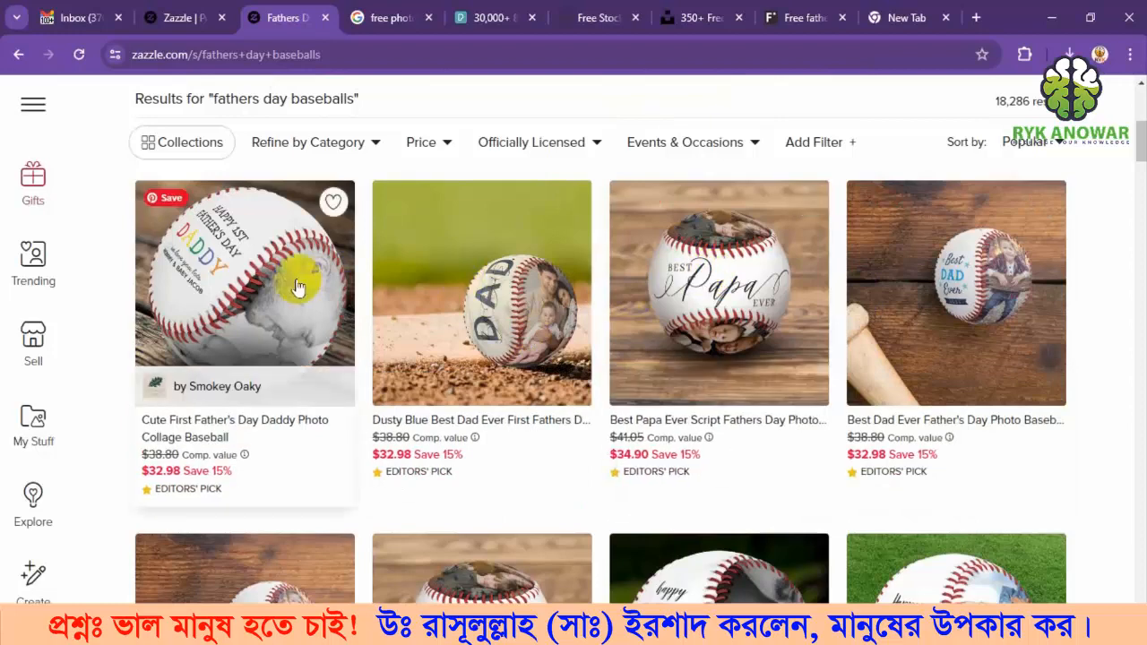
scroll(298, 286, "down", 2)
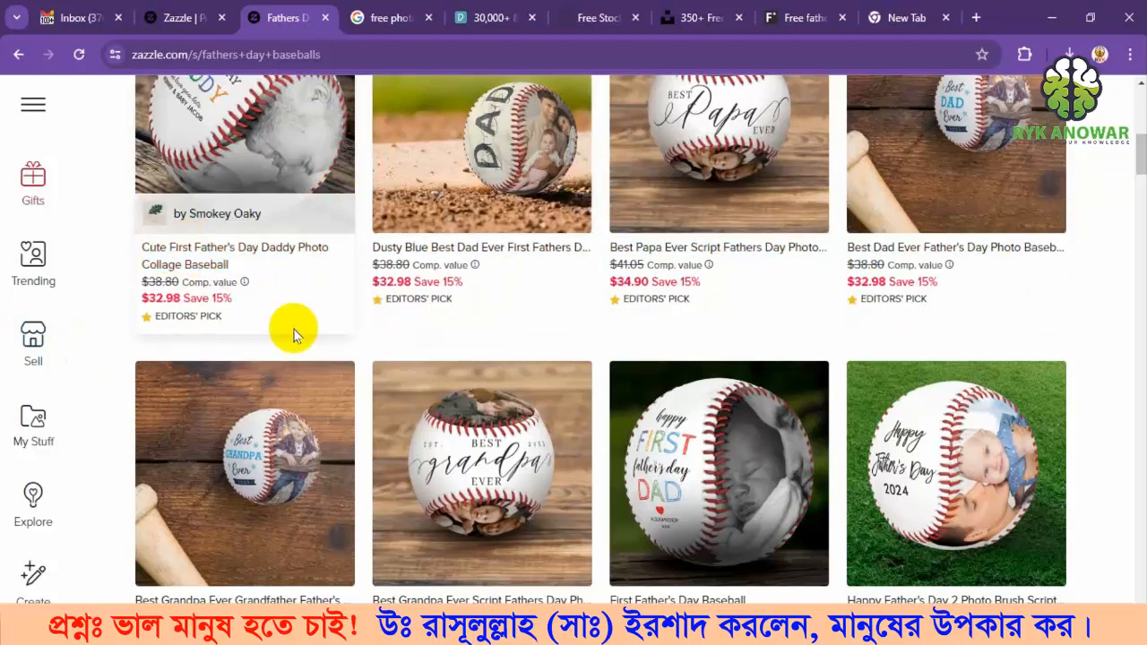
Open the Cute First Father's Day, Dusty Blue Best Dad Ever, Best Papa Ever and Best Dad Ever baseballs in separate background tabs.
middle_click(202, 263)
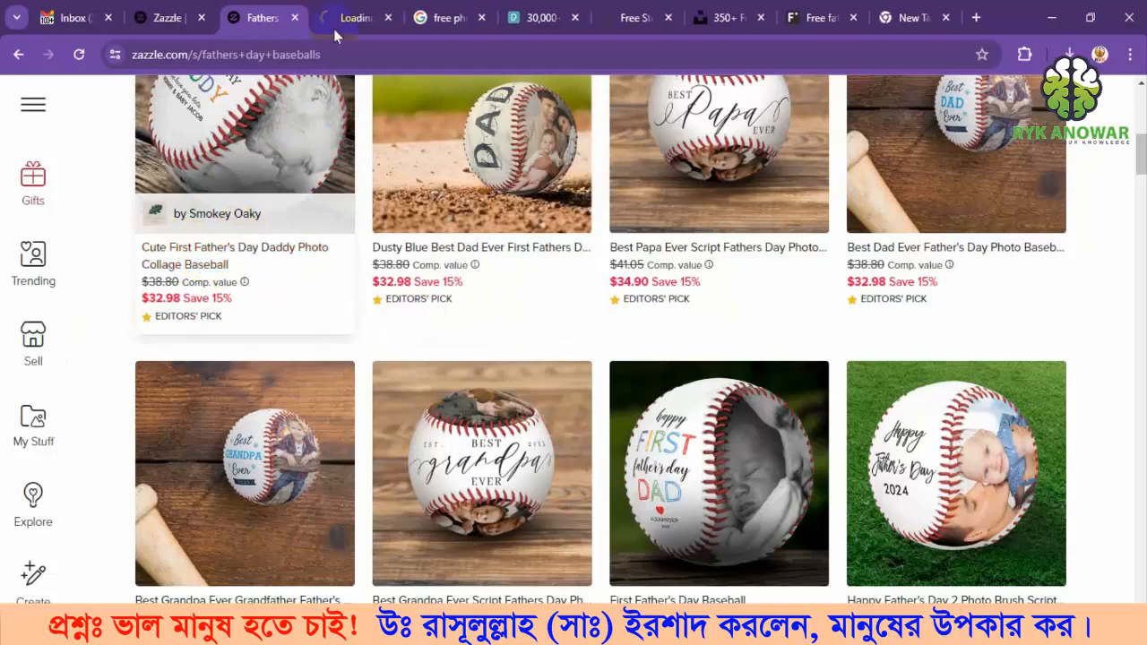
middle_click(416, 252)
middle_click(673, 252)
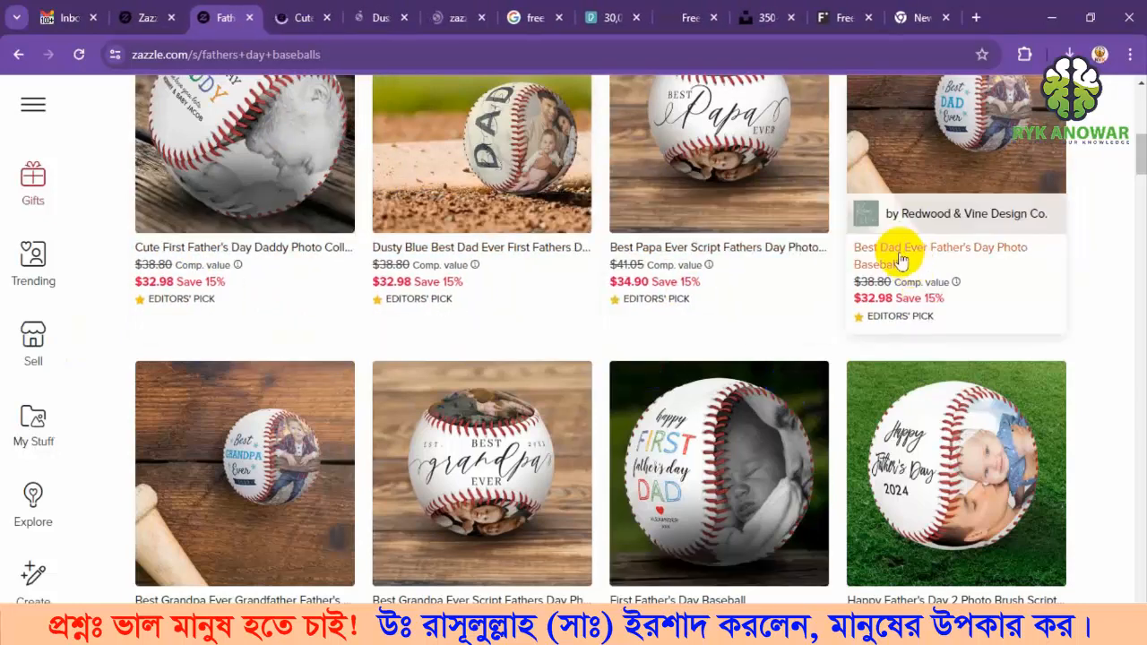
middle_click(901, 260)
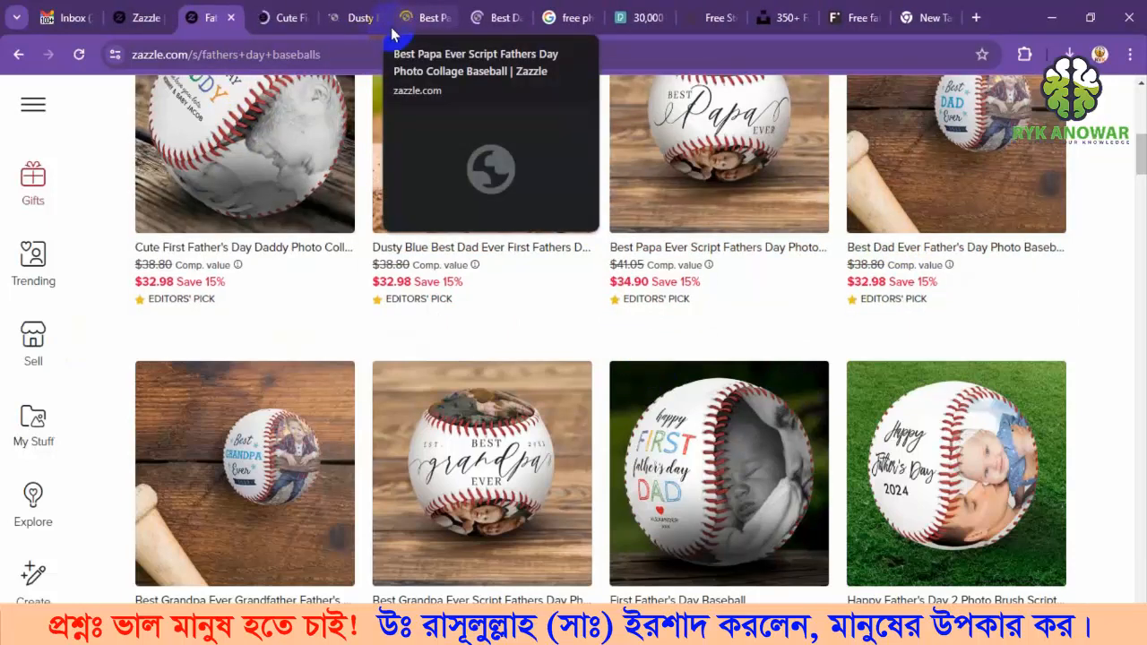
Go back to the Zazzle home page and open the full list of blank products for creating a custom design.
left_click(133, 11)
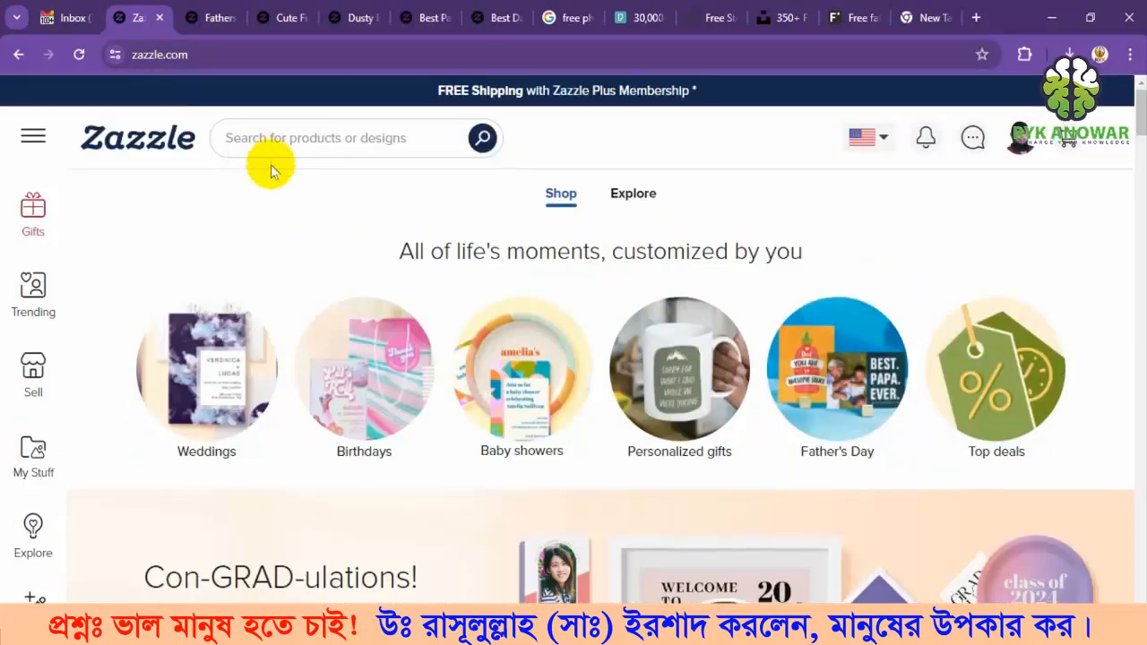
scroll(153, 205, "down", 5)
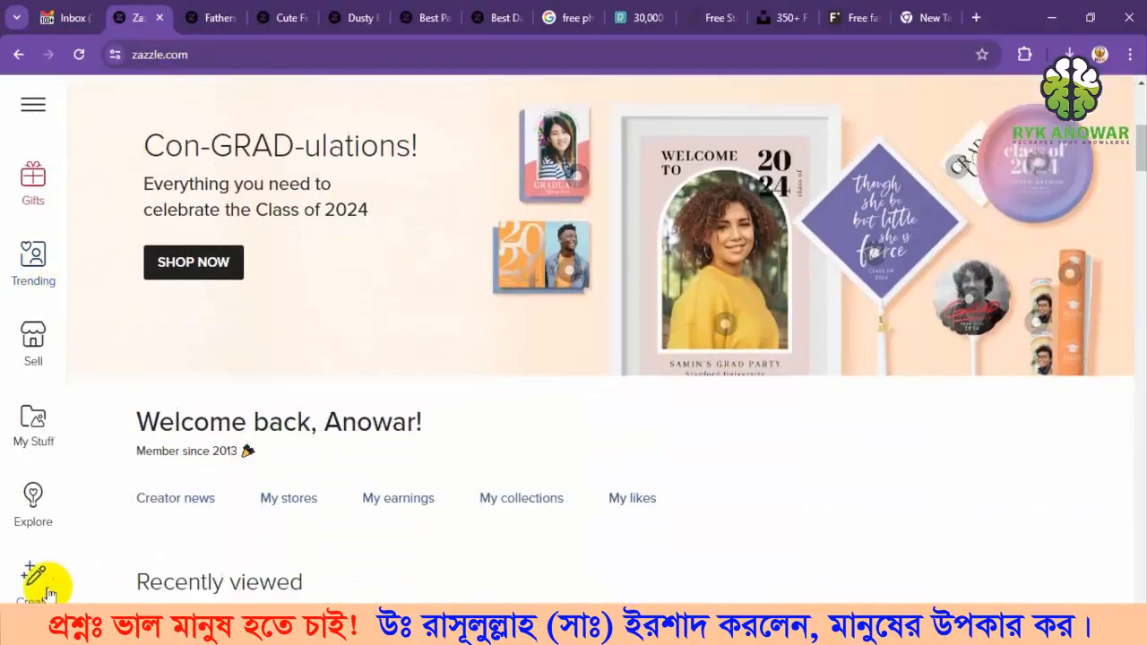
left_click(35, 581)
scroll(345, 230, "down", 10)
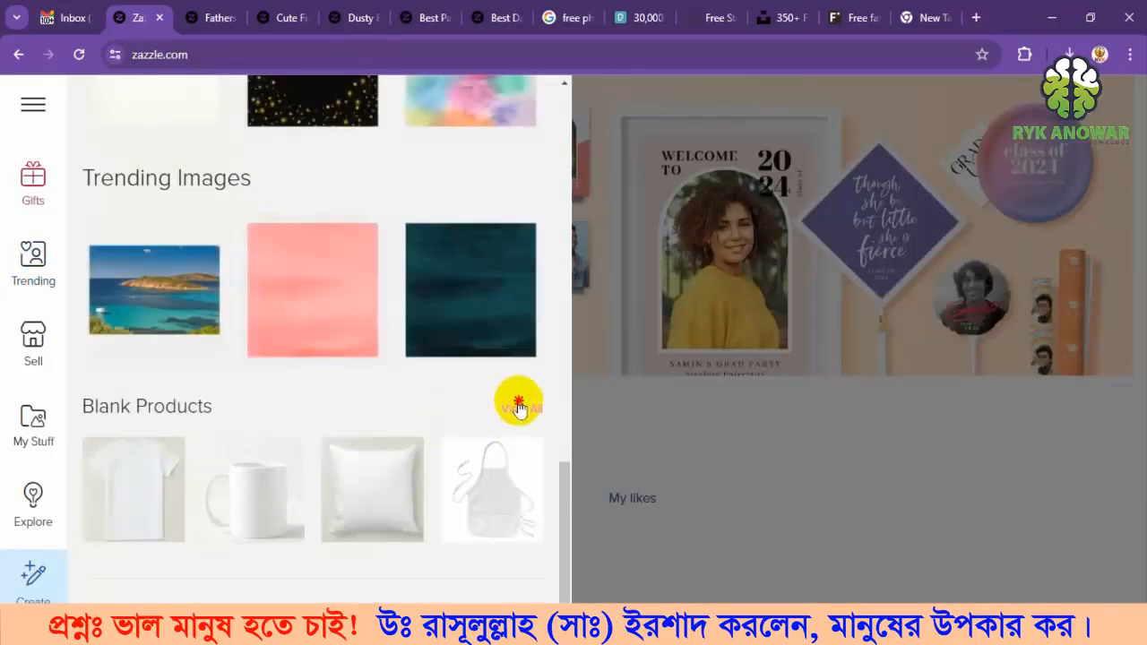
left_click(518, 408)
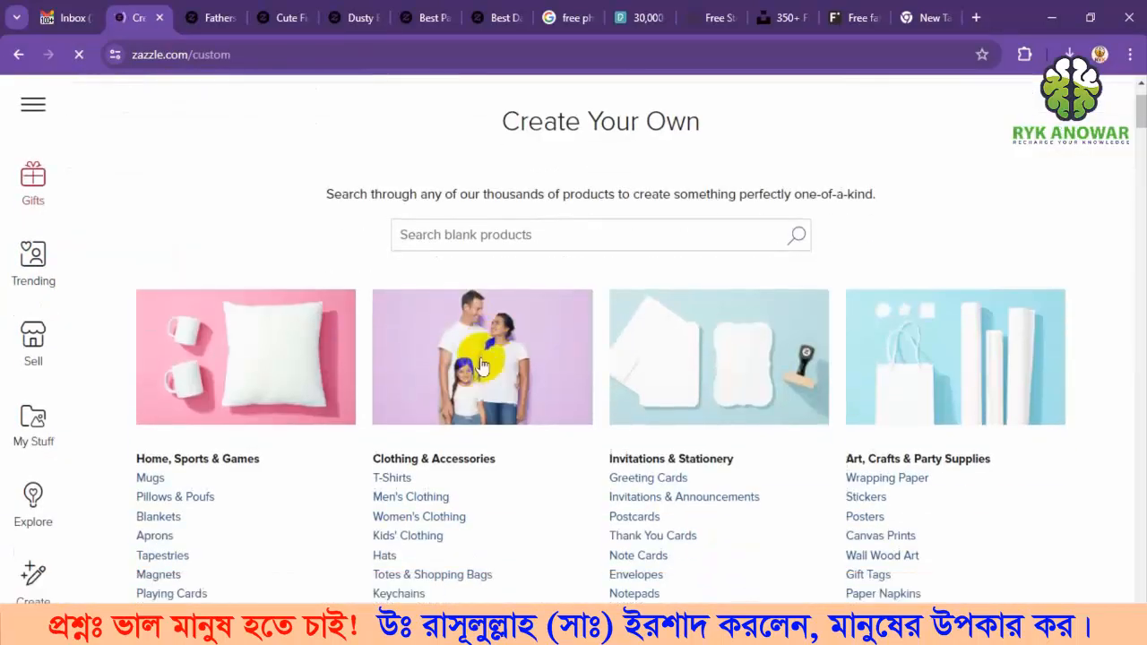
Search the blank products for "baseball", choose the Custom Baseball and open it for customization in the design tool.
scroll(274, 397, "down", 2)
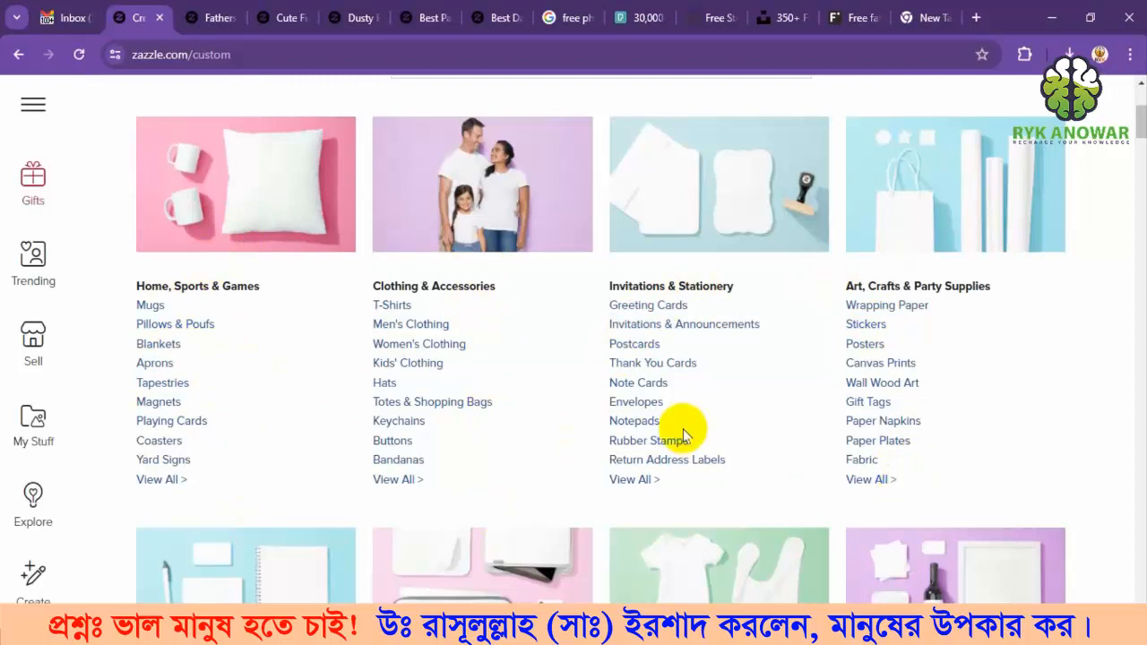
scroll(682, 435, "up", 3)
left_click(520, 322)
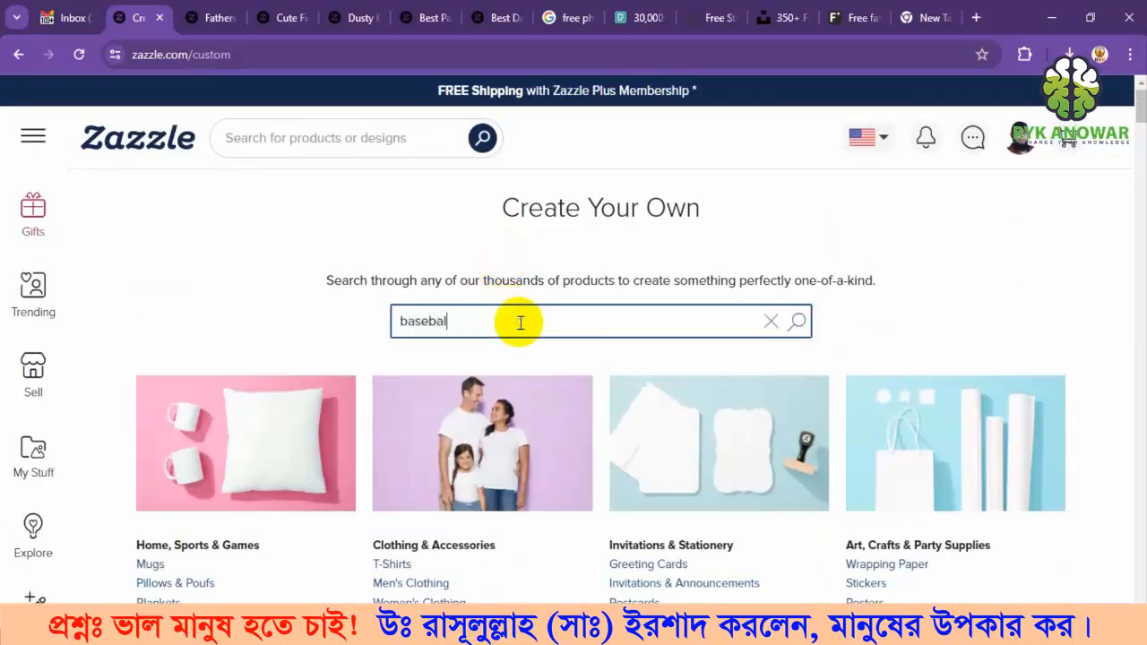
key("Return")
scroll(269, 311, "down", 3)
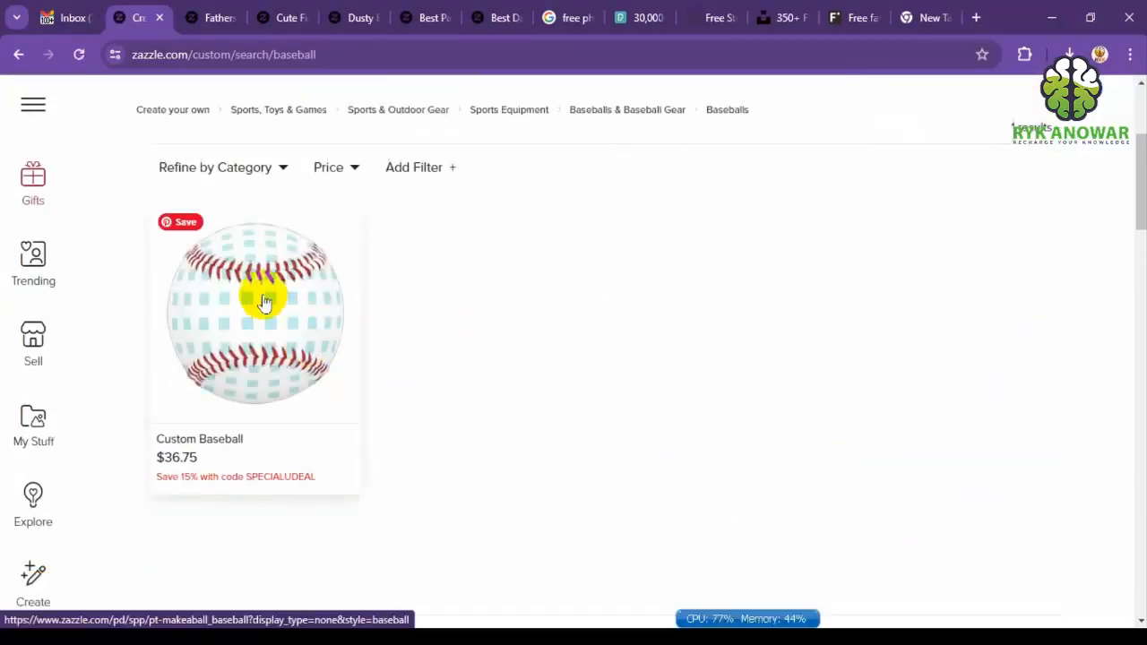
left_click(270, 329)
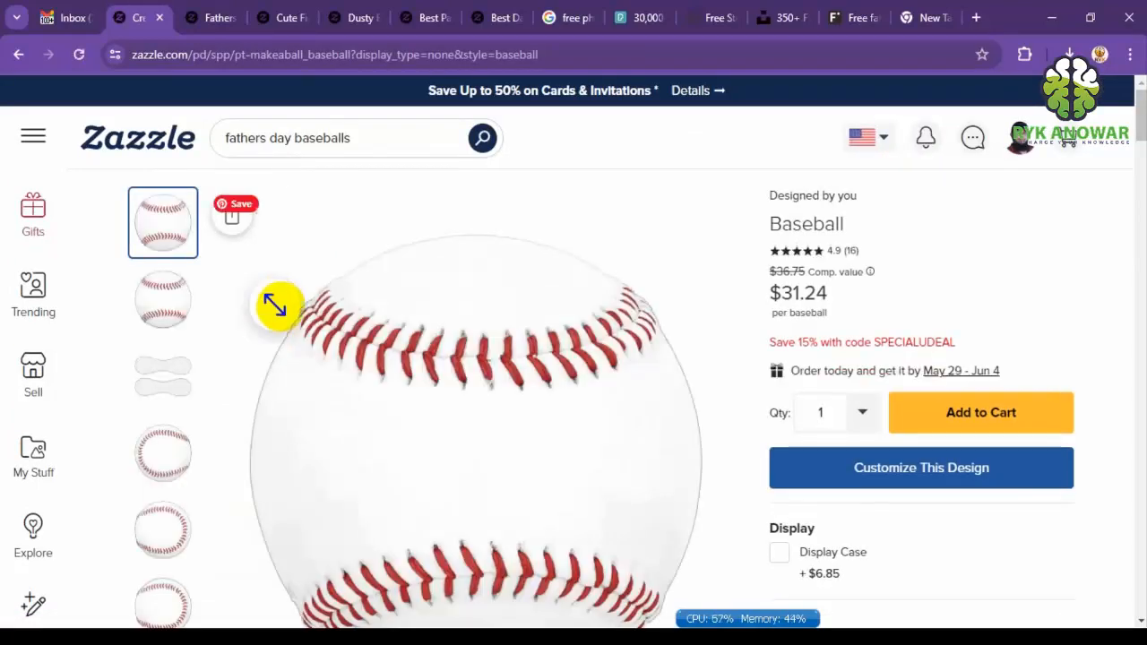
scroll(375, 285, "down", 1)
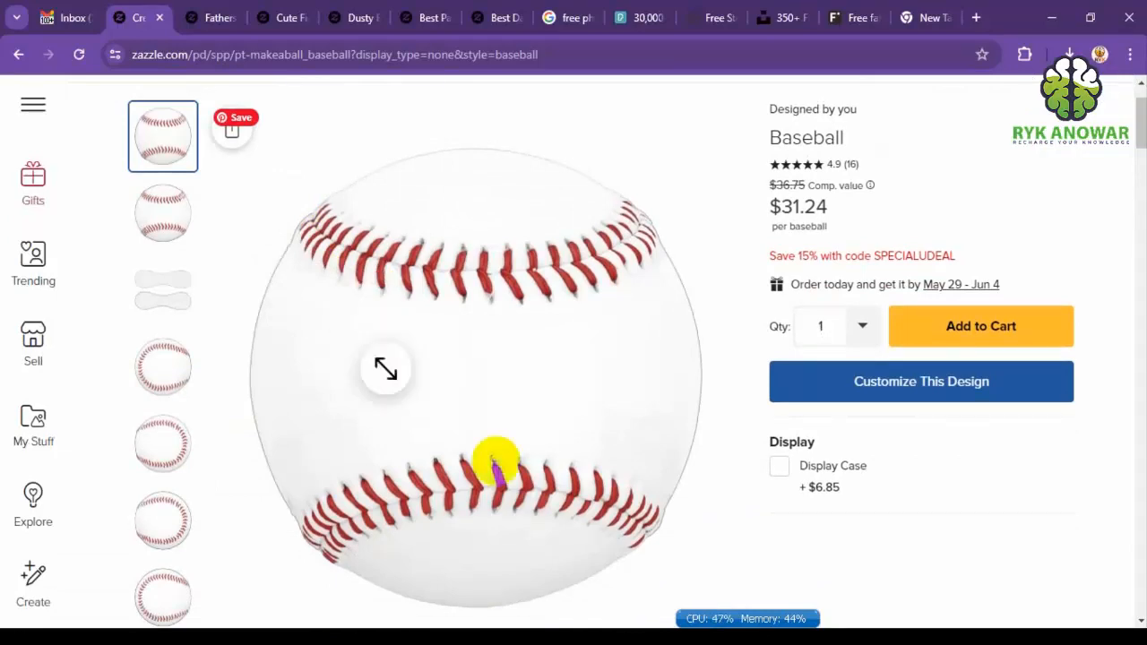
left_click(918, 398)
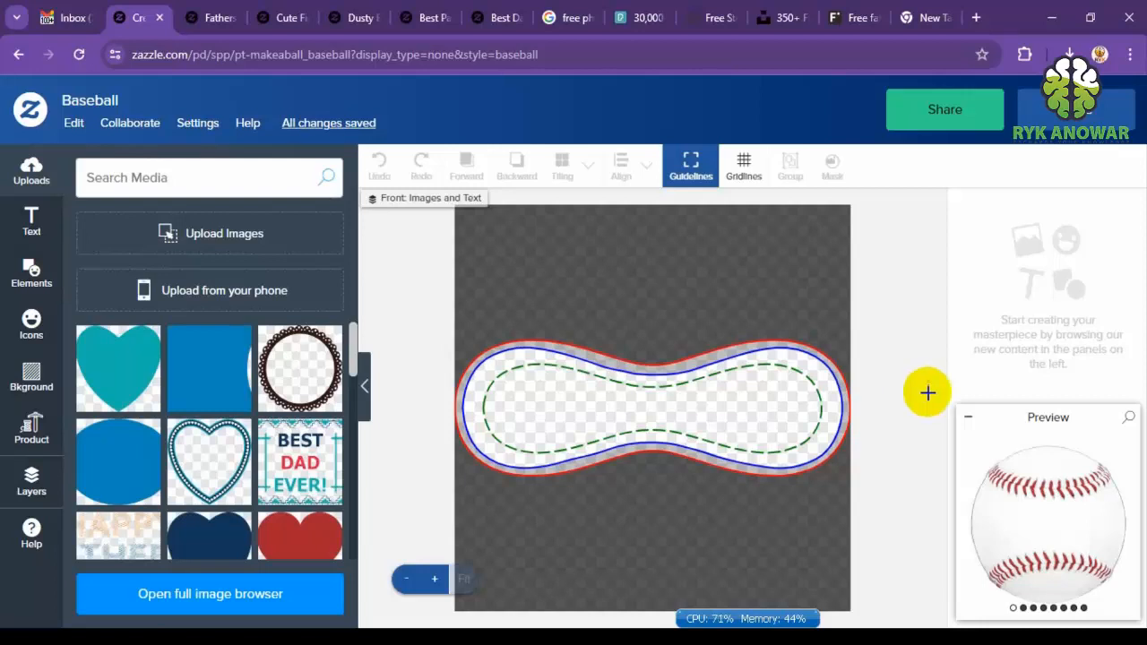
Upload the two downloaded Pexels father photos from the Downloads folder to the baseball design.
left_click(185, 232)
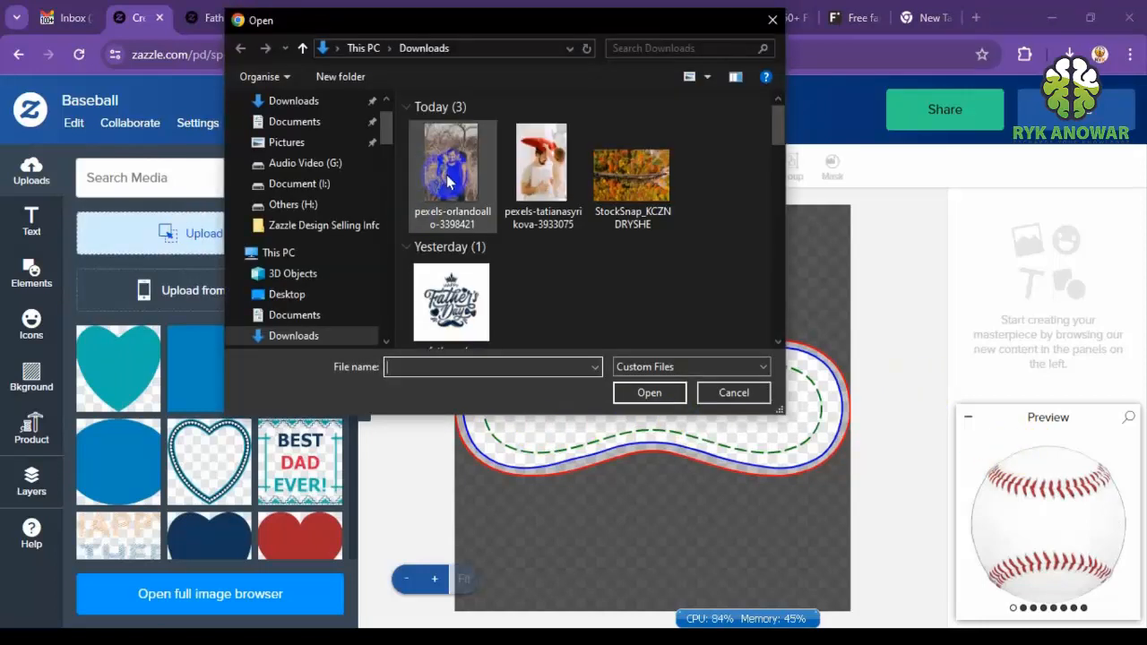
left_click(448, 182)
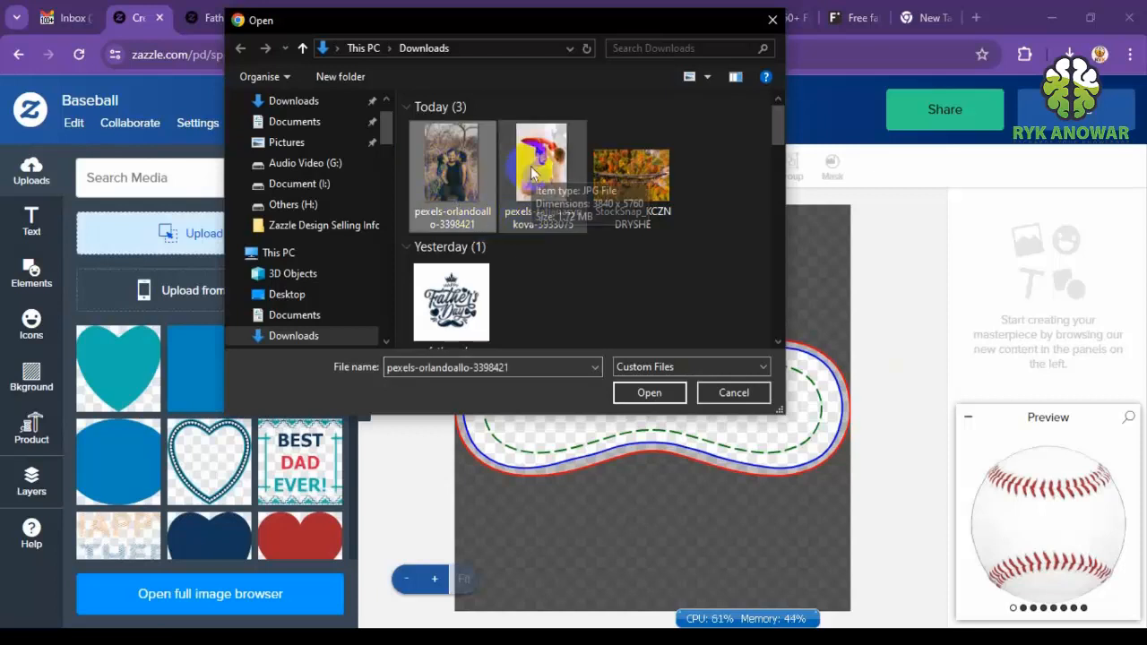
left_click(531, 184, "ctrl")
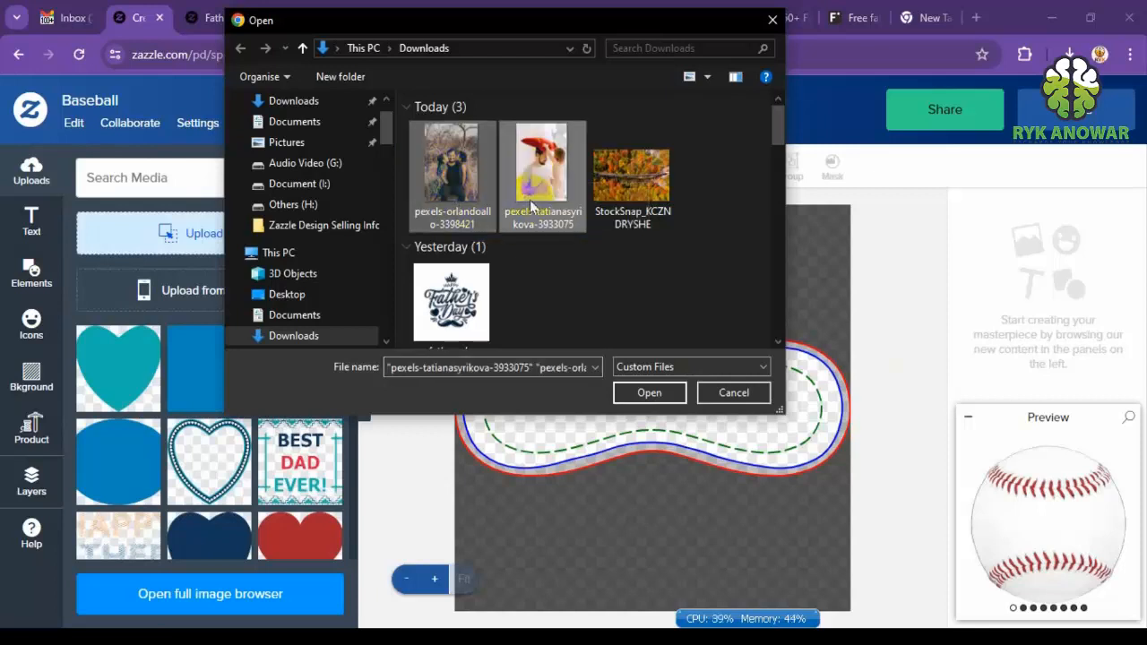
left_click(654, 394)
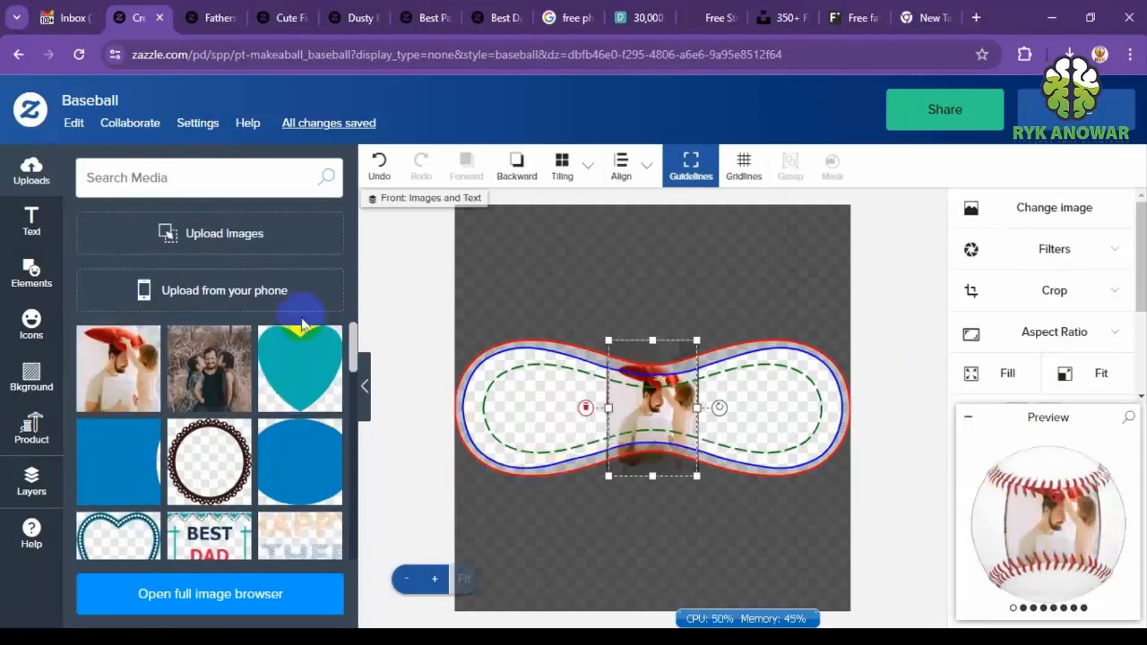
Remove both uploaded photos from the baseball's front design area.
left_click_drag(652, 408, 804, 292)
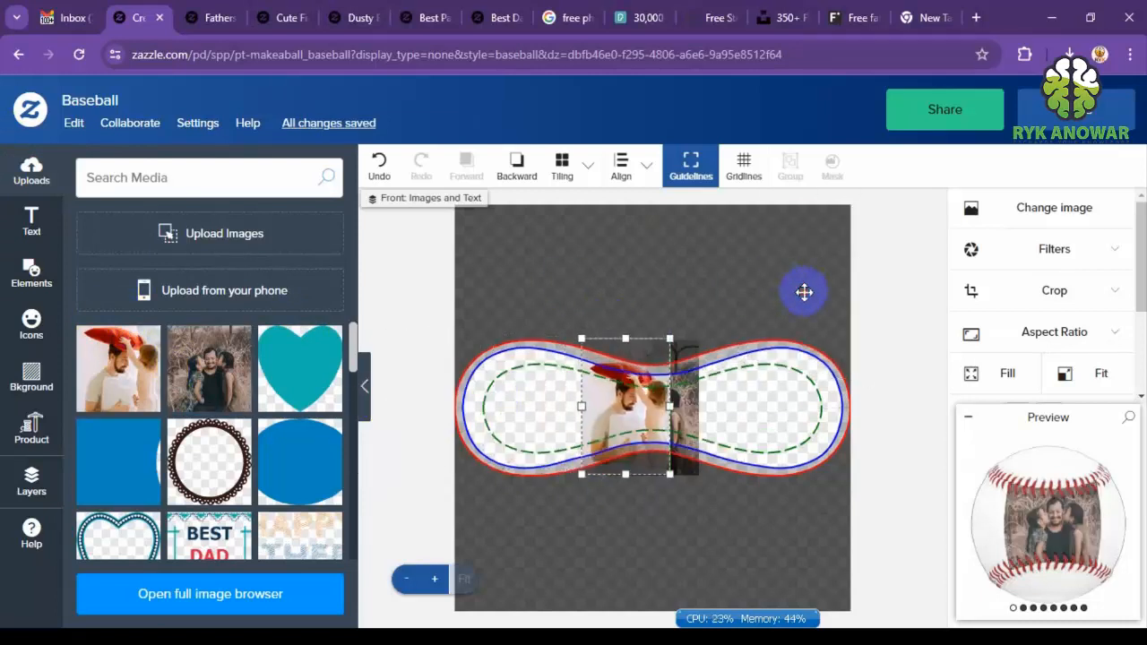
left_click(649, 398)
key("Delete")
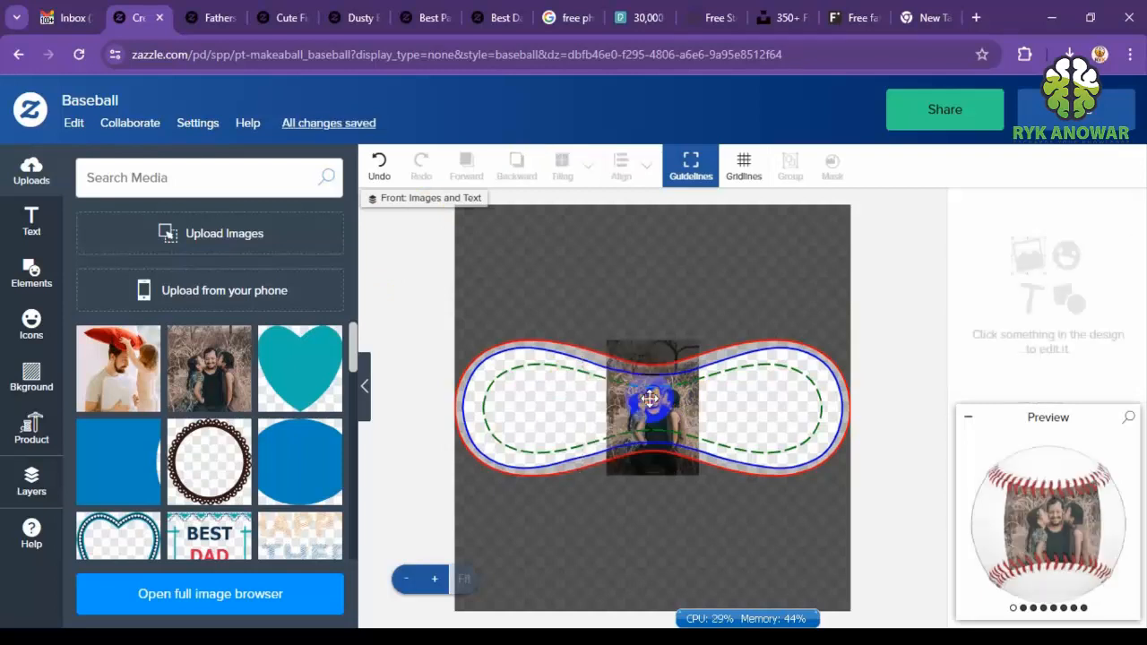
left_click(651, 398)
key("Delete")
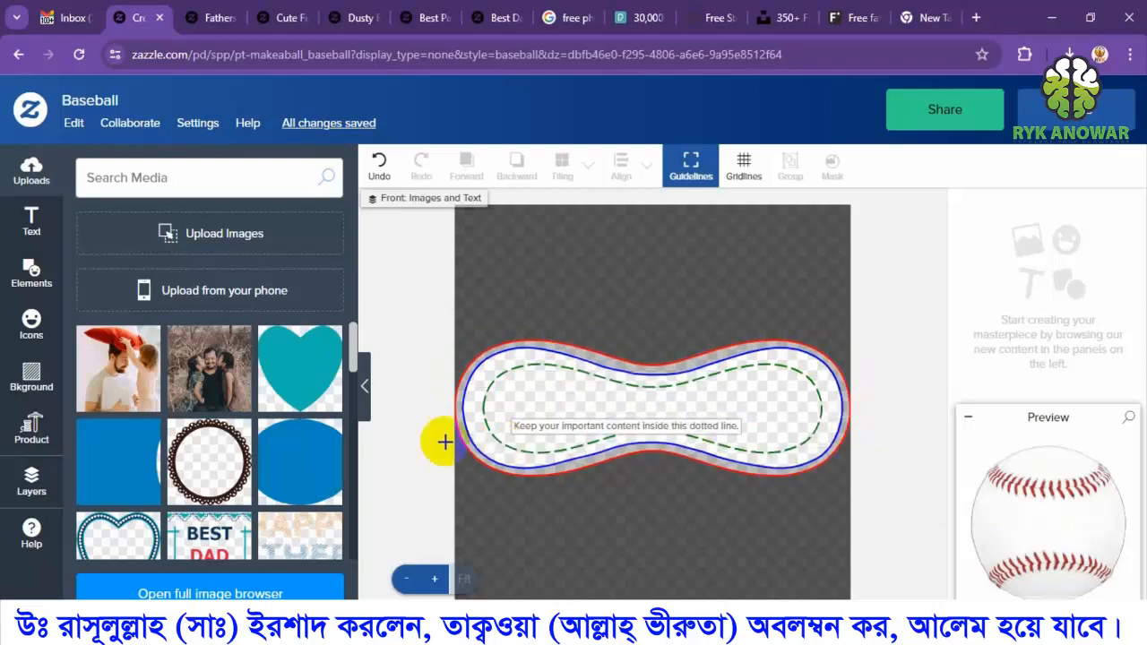
Place the father and child red pillow photo on the front template and enlarge it to cover the left half.
left_click(113, 365)
left_click_drag(672, 432, 525, 415)
left_click_drag(546, 454, 597, 494)
mouse_move(575, 419)
left_mouse_down()
mouse_move(610, 433)
mouse_move(580, 435)
left_mouse_up()
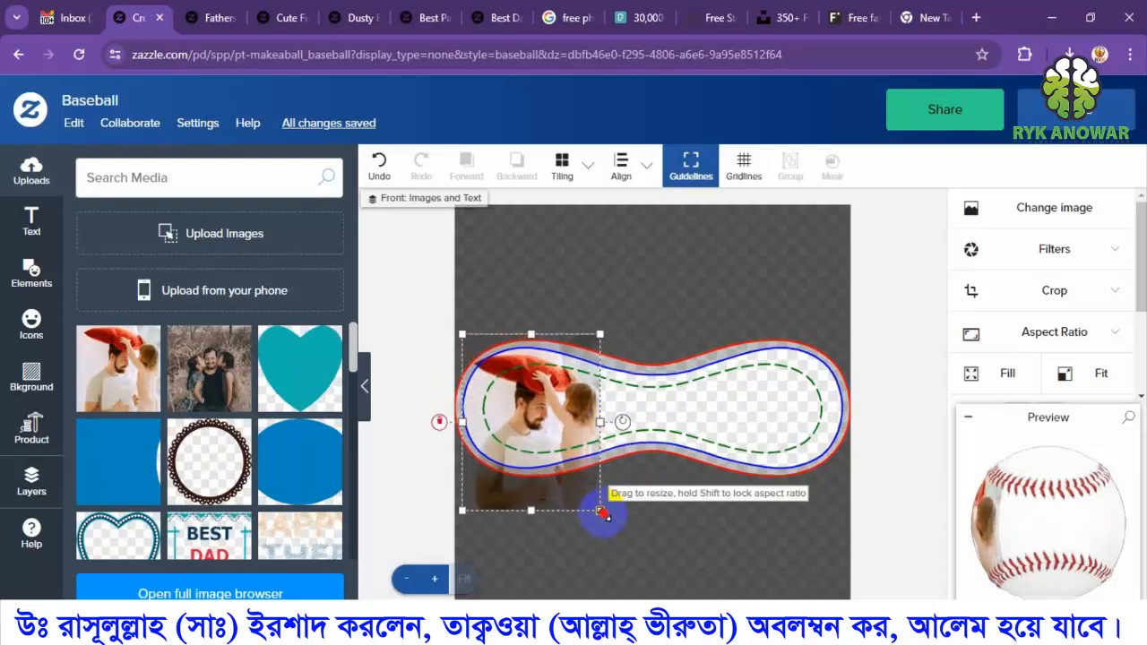
left_click_drag(602, 514, 630, 530)
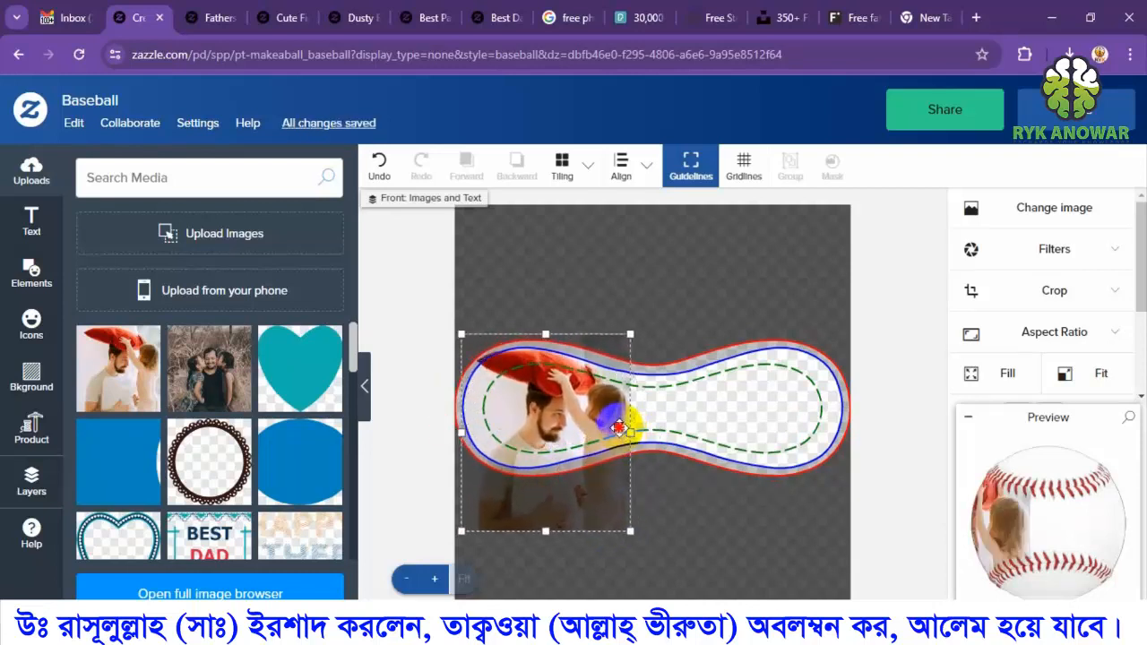
left_click_drag(618, 428, 612, 424)
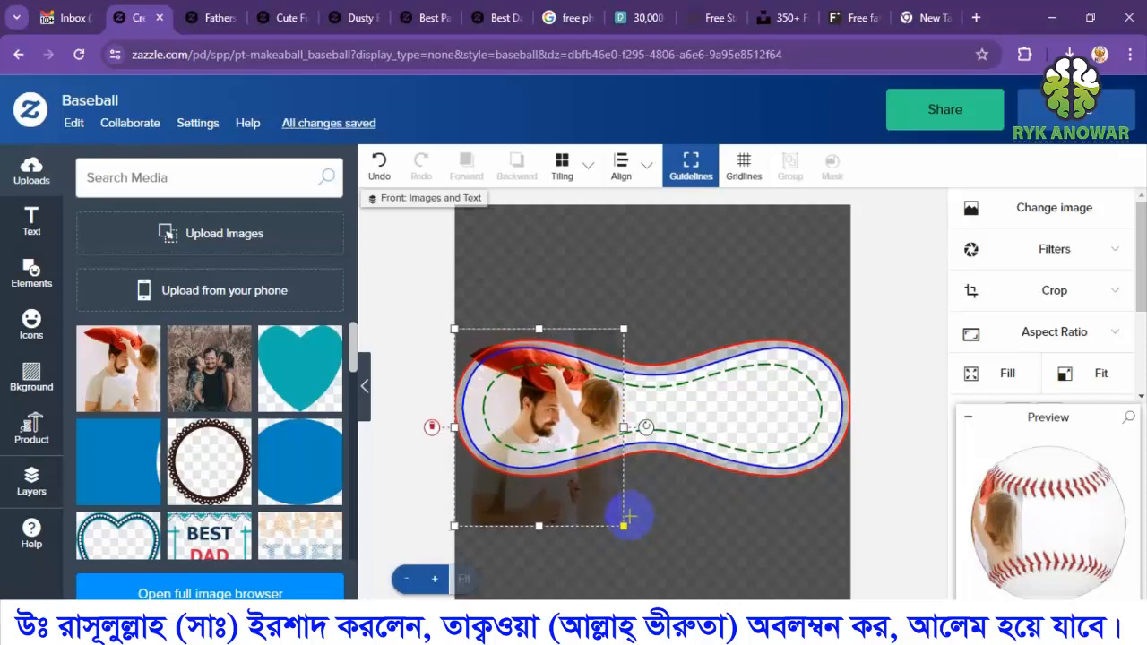
left_click_drag(624, 526, 652, 542)
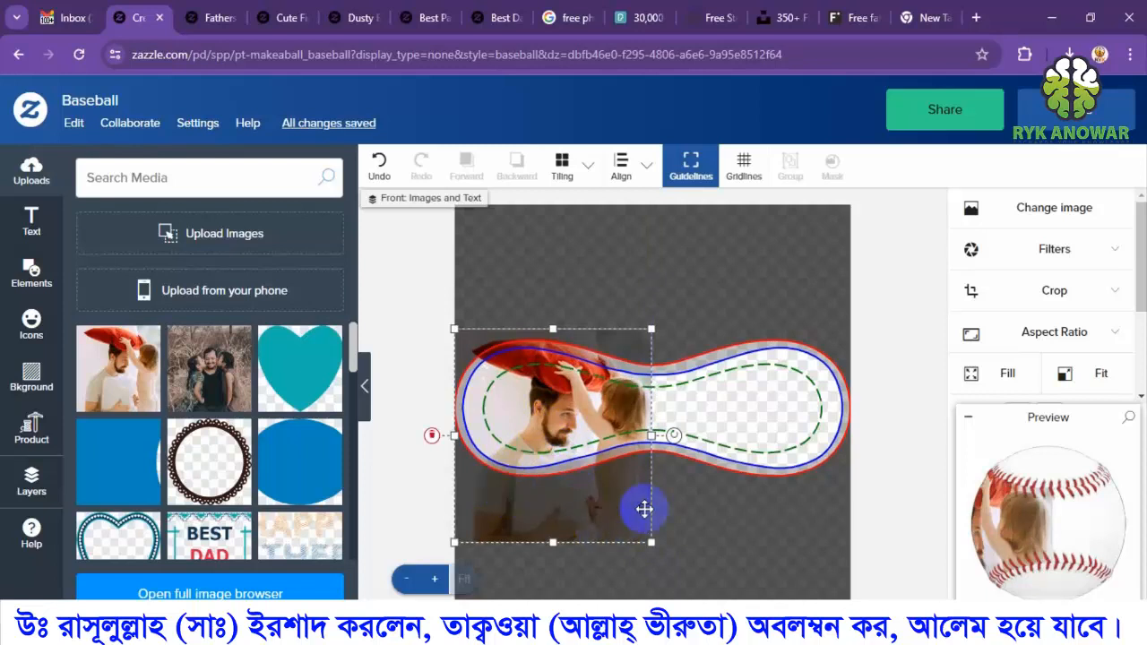
Add the photo of two daughters kissing their father and size and position it over the template's right half.
left_click(207, 371)
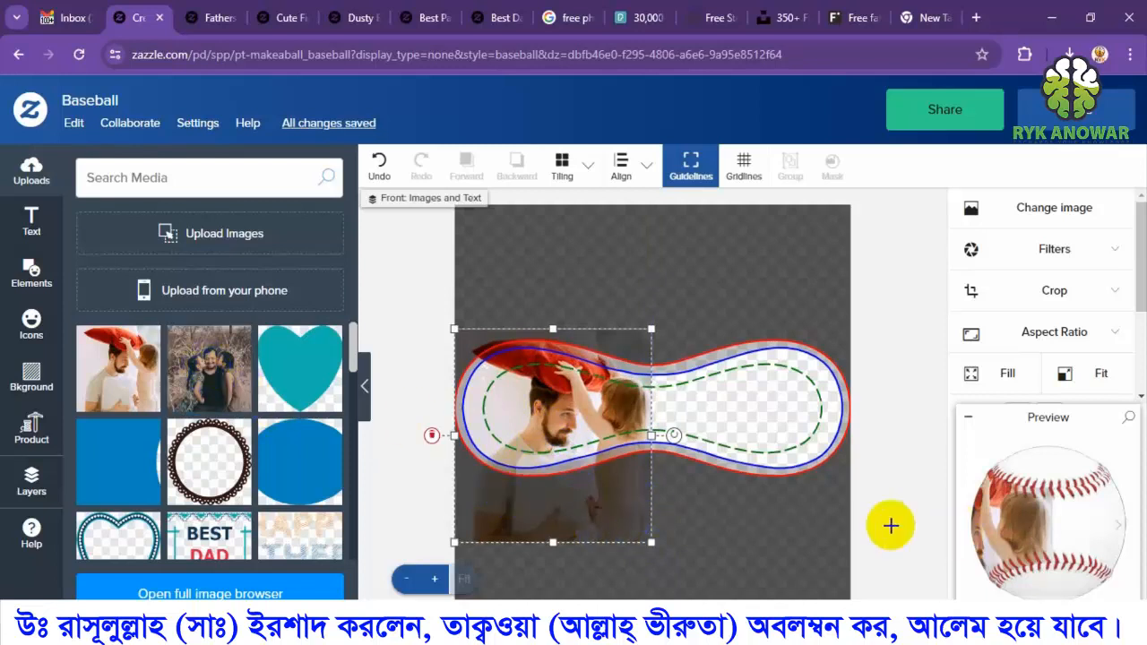
left_click_drag(648, 437, 863, 568)
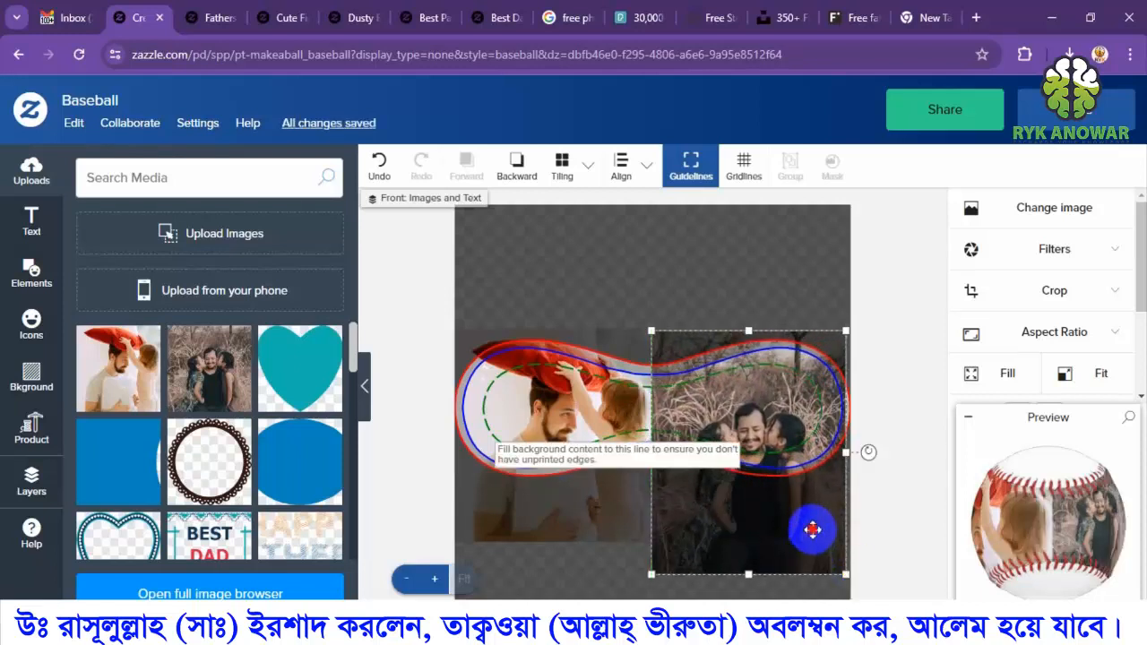
left_click_drag(810, 530, 812, 514)
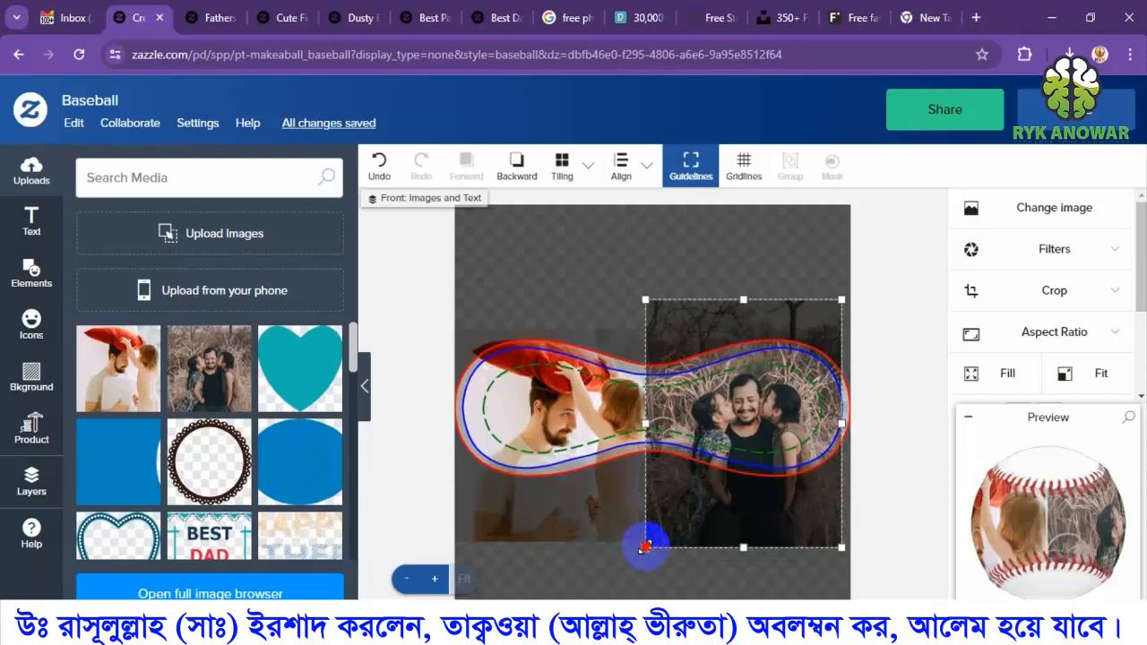
left_click_drag(686, 522, 695, 514)
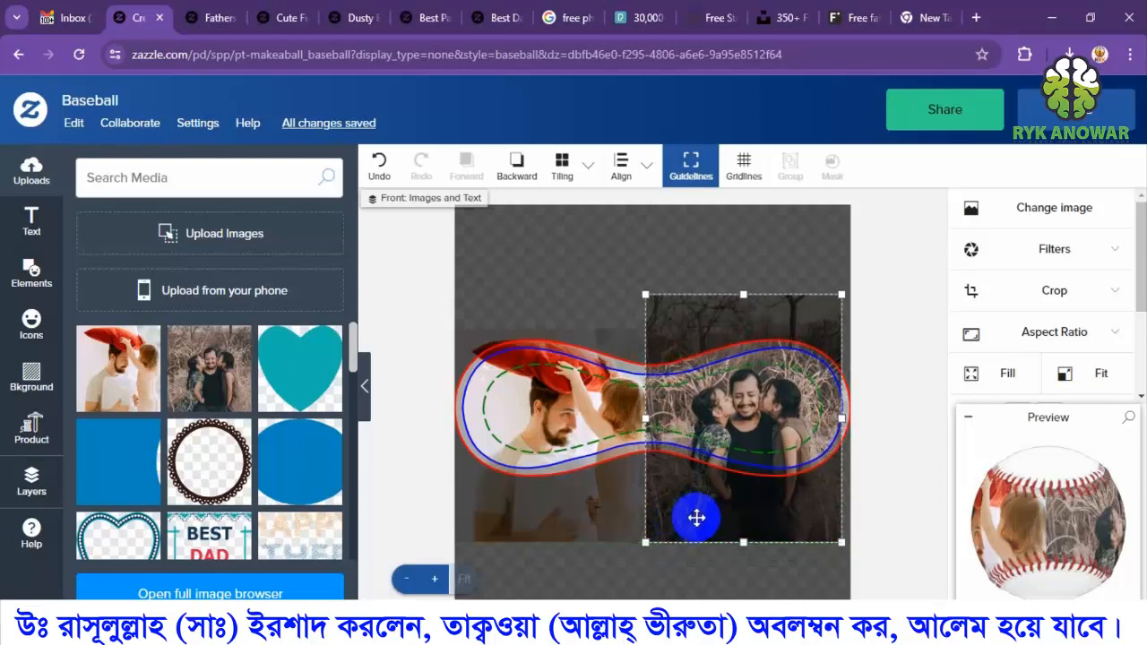
Inspect the enlarged baseball preview from the Front Right and Front Left views, and return to the design editor.
left_click(1034, 516)
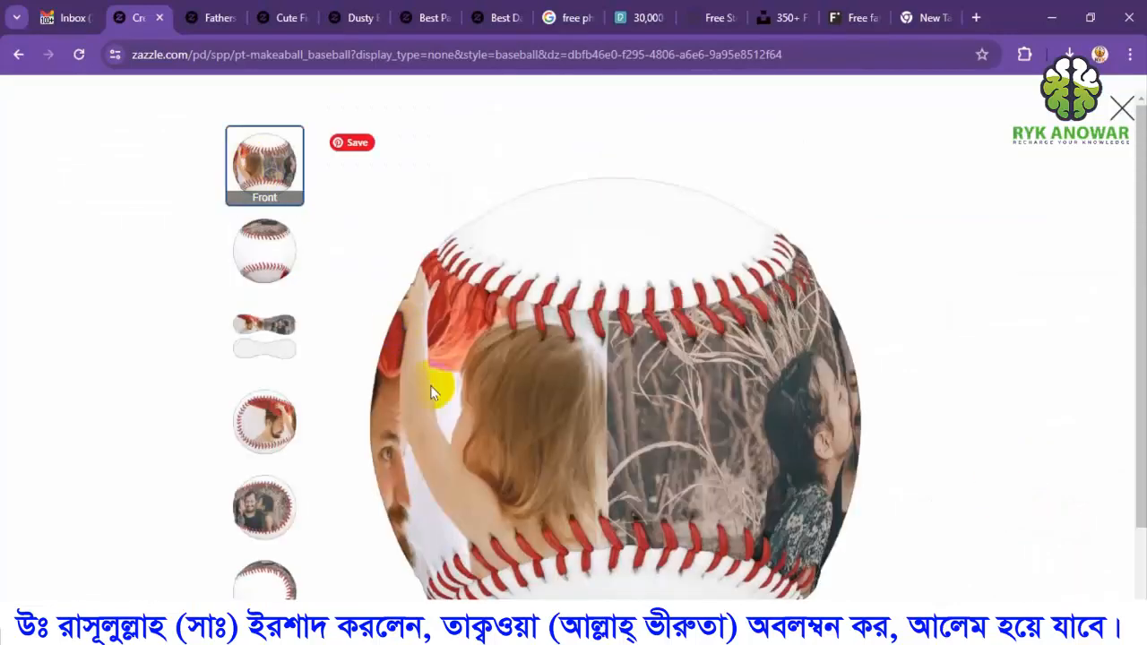
scroll(430, 392, "down", 1)
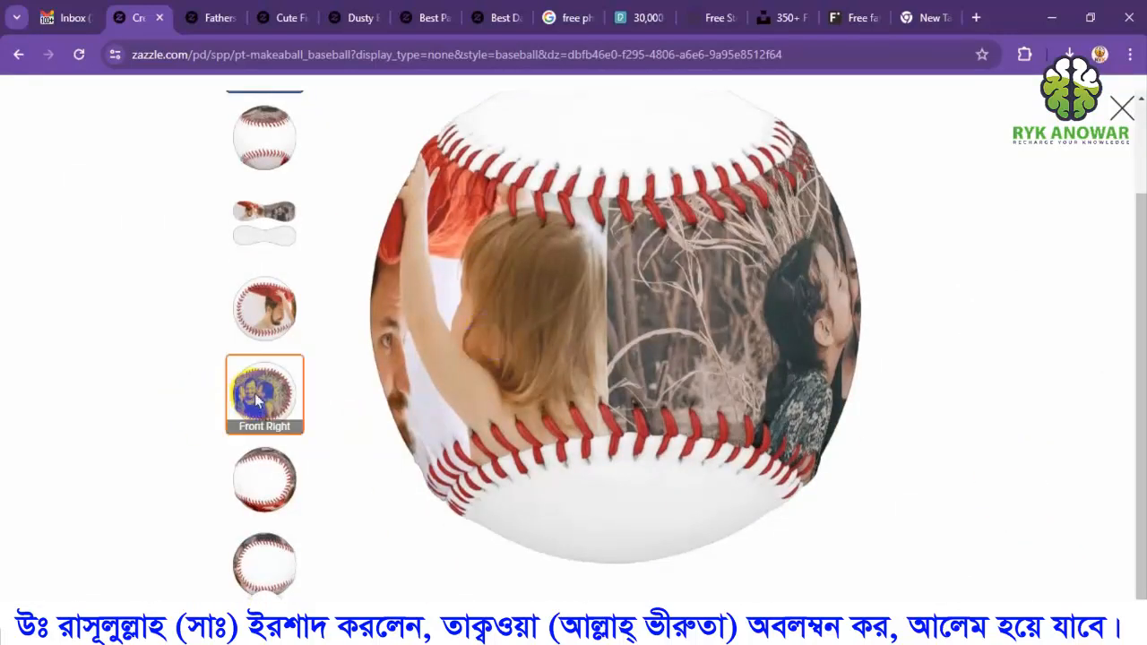
left_click(265, 305)
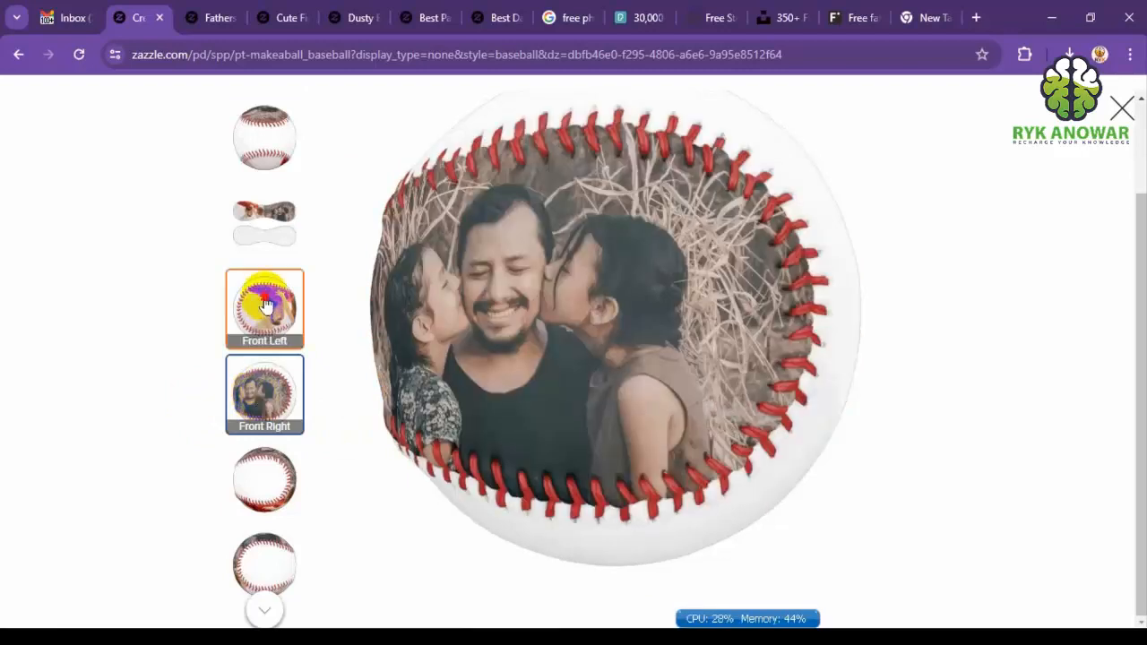
left_click(270, 396)
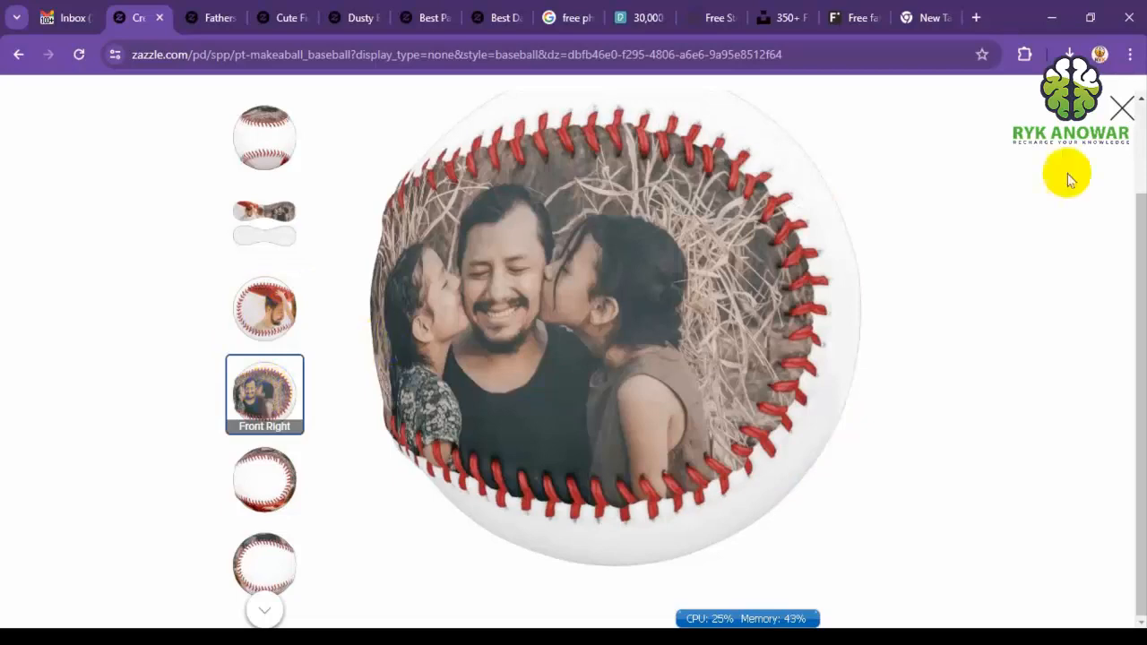
left_click(1126, 110)
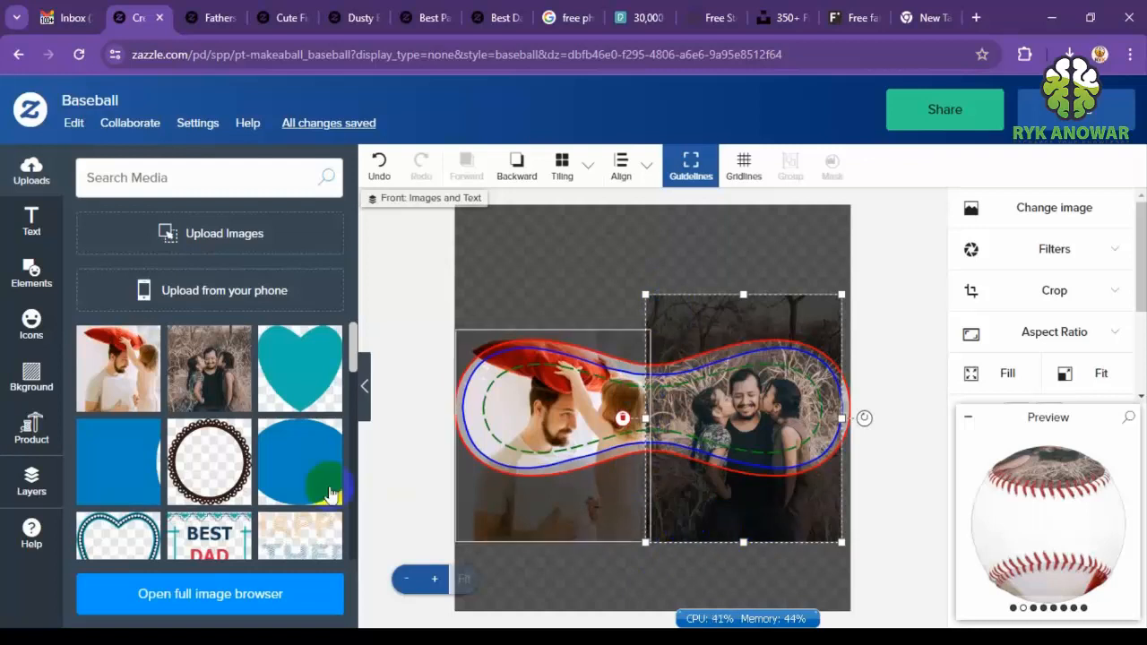
Show the design's layers and try enlarging the photo of the two daughters kissing their father across the front template.
left_click(30, 486)
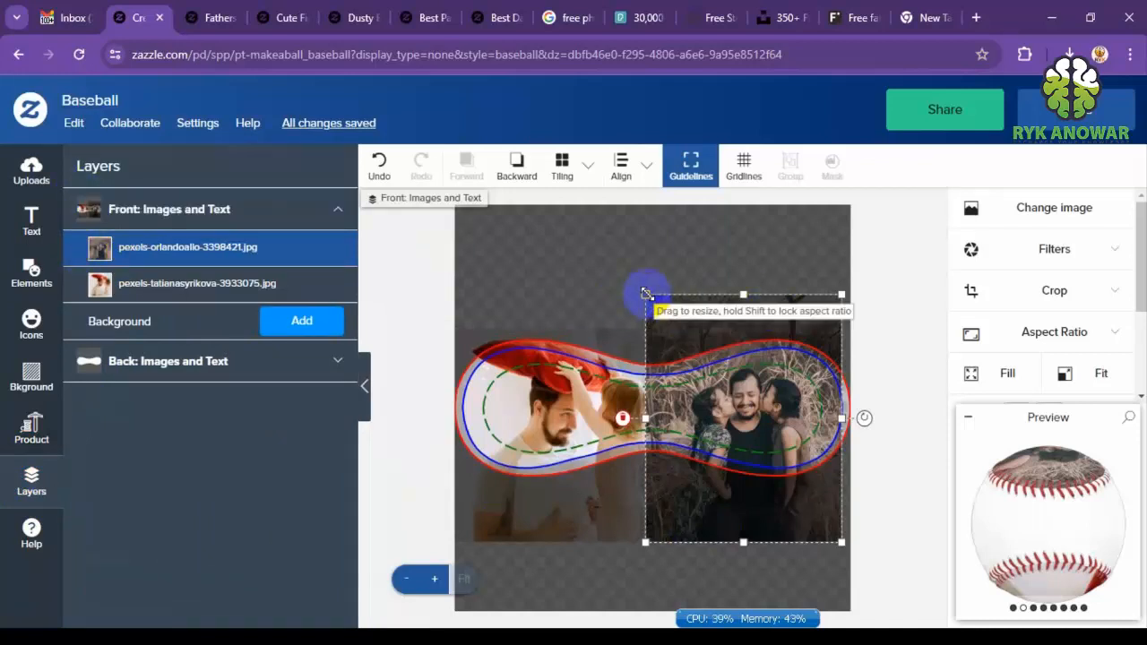
left_click_drag(627, 275, 498, 195)
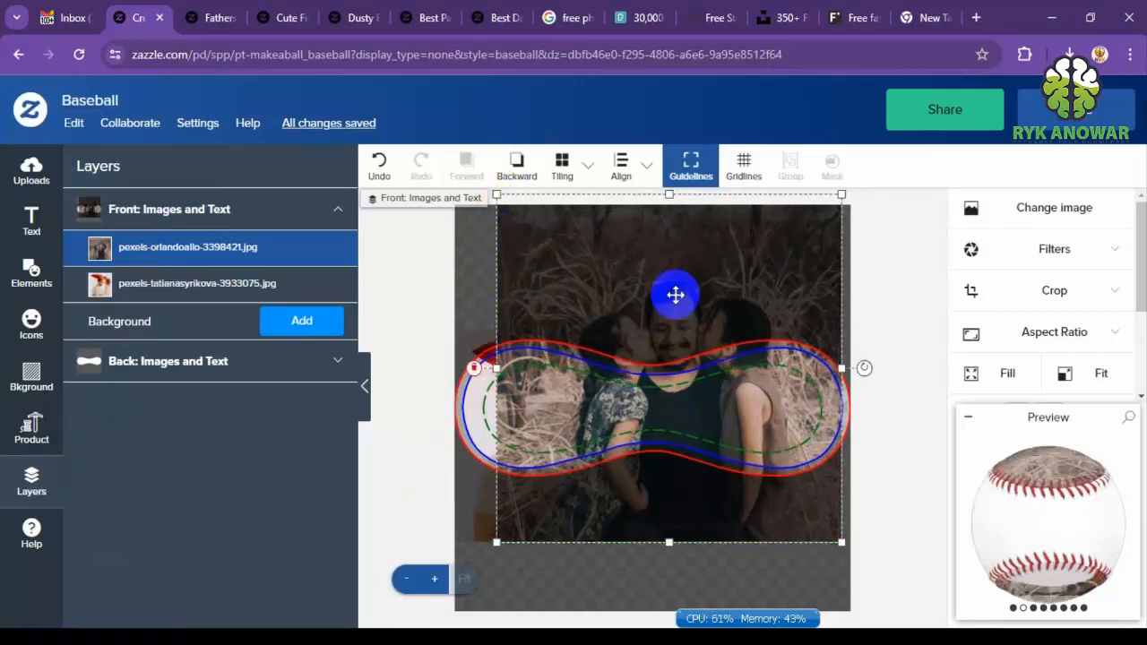
mouse_move(76, 249)
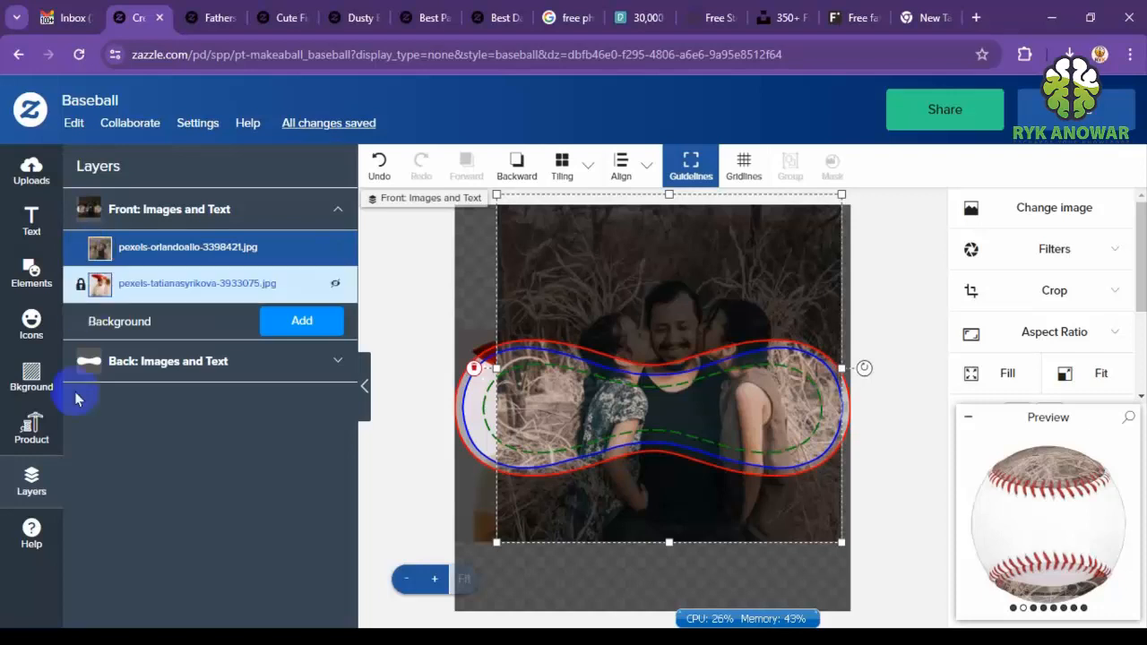
left_click_drag(572, 289, 647, 489)
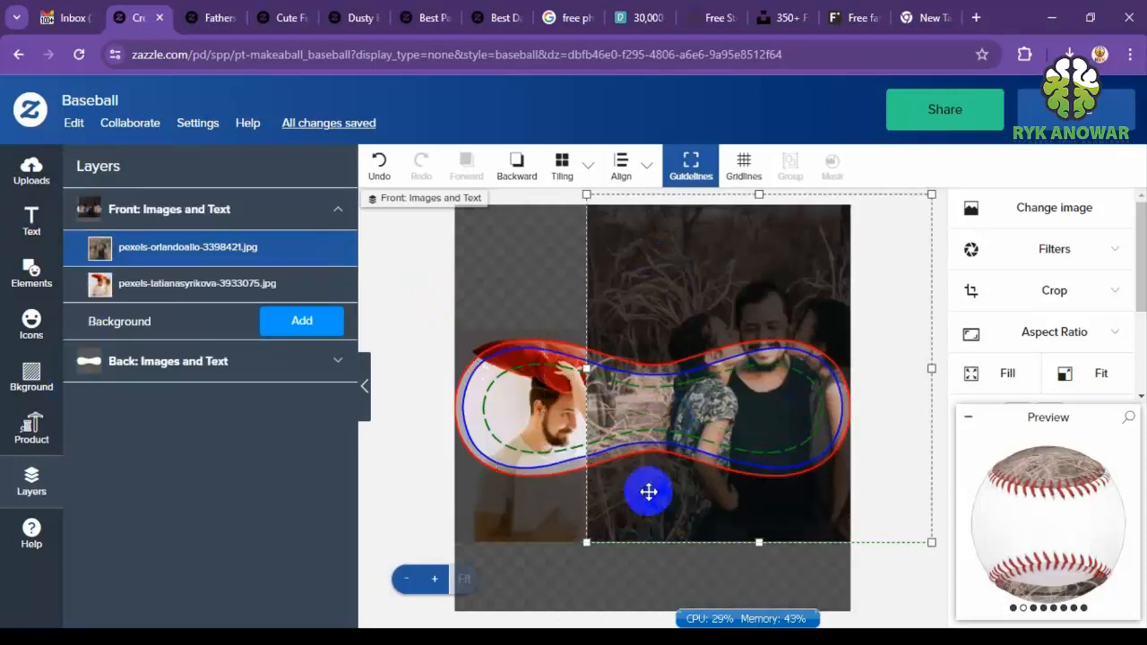
left_click_drag(587, 540, 343, 436)
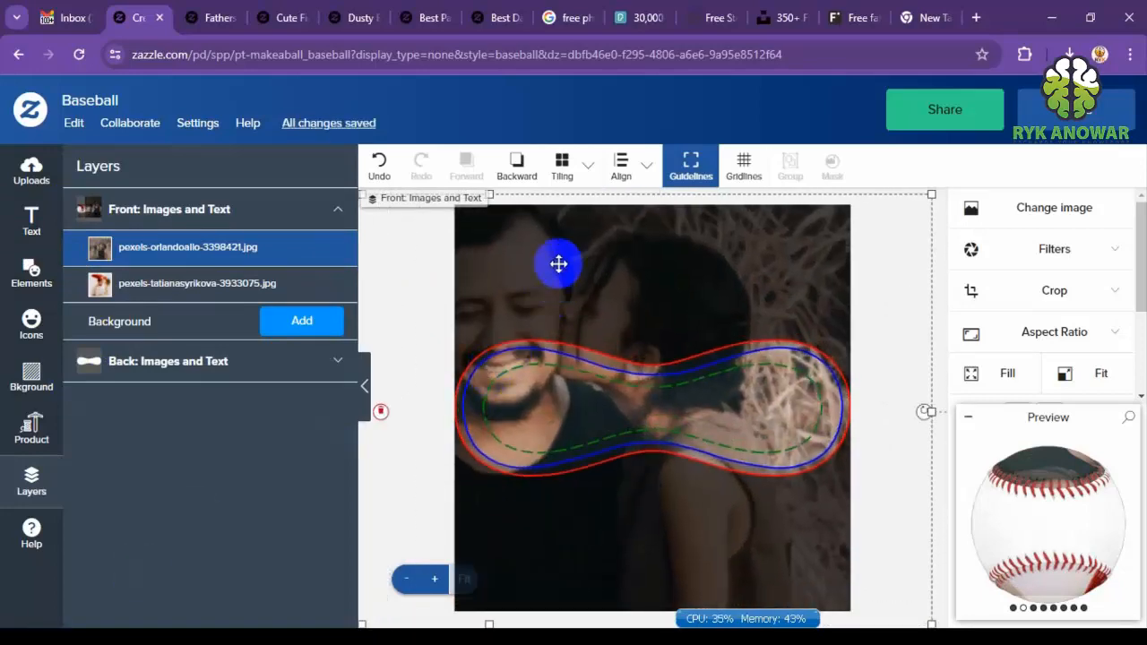
left_click_drag(558, 263, 891, 516)
left_click_drag(921, 561, 448, 332)
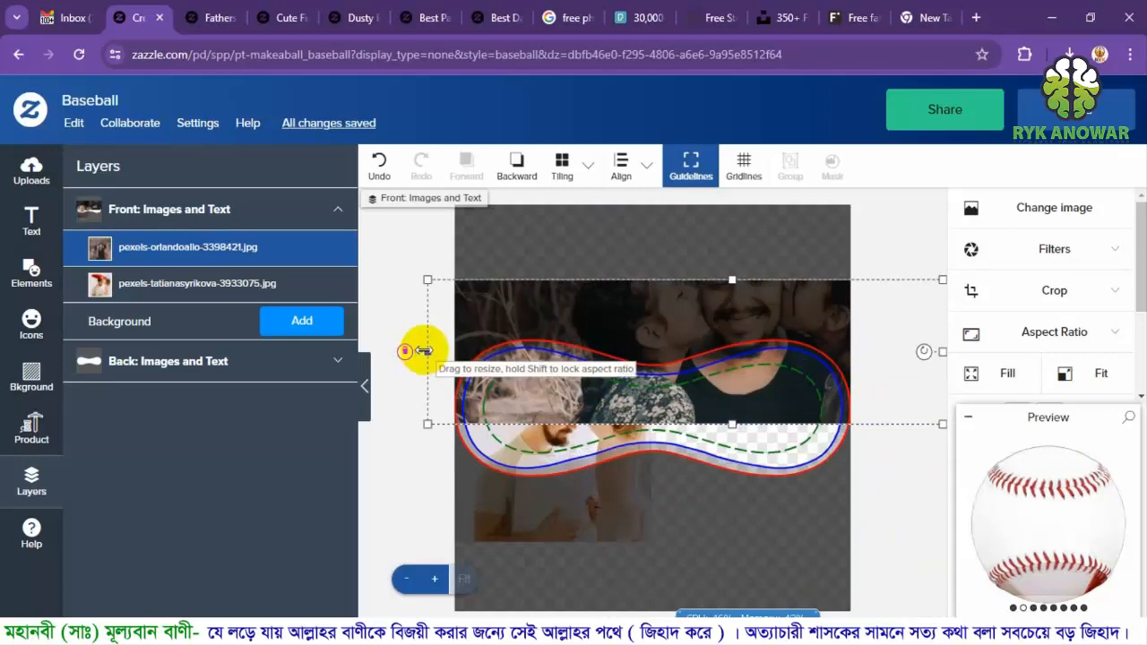
Fit the photo of the daughters kissing their father over the front template's right half and place its layer beneath the red pillow photo.
left_click_drag(677, 338, 664, 421)
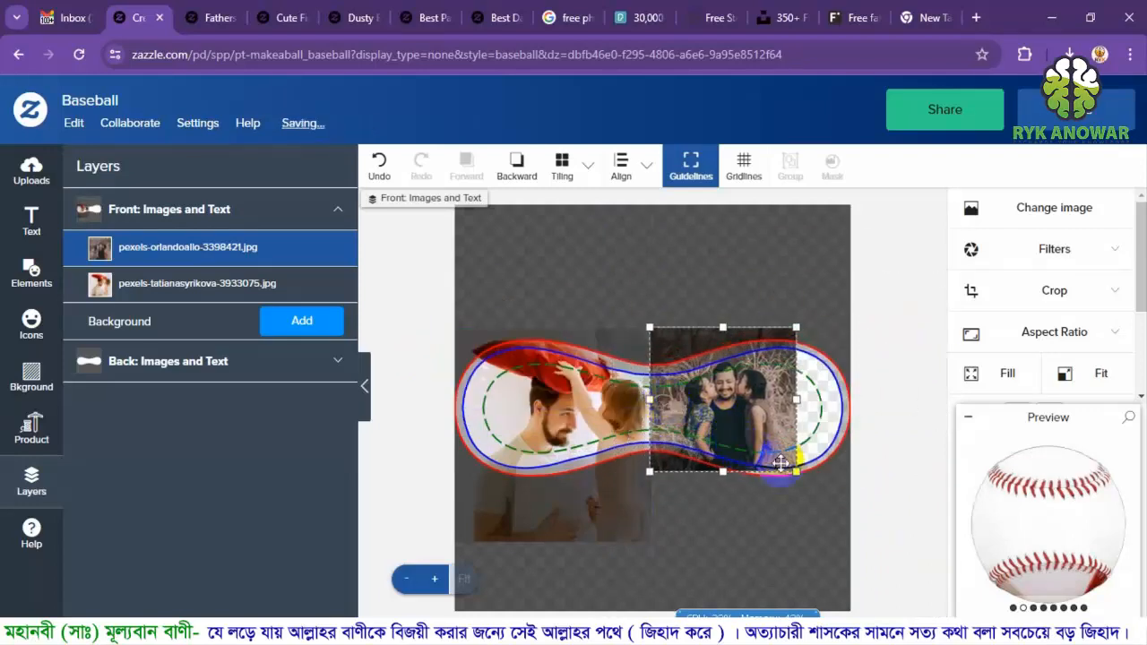
left_click_drag(794, 470, 862, 583)
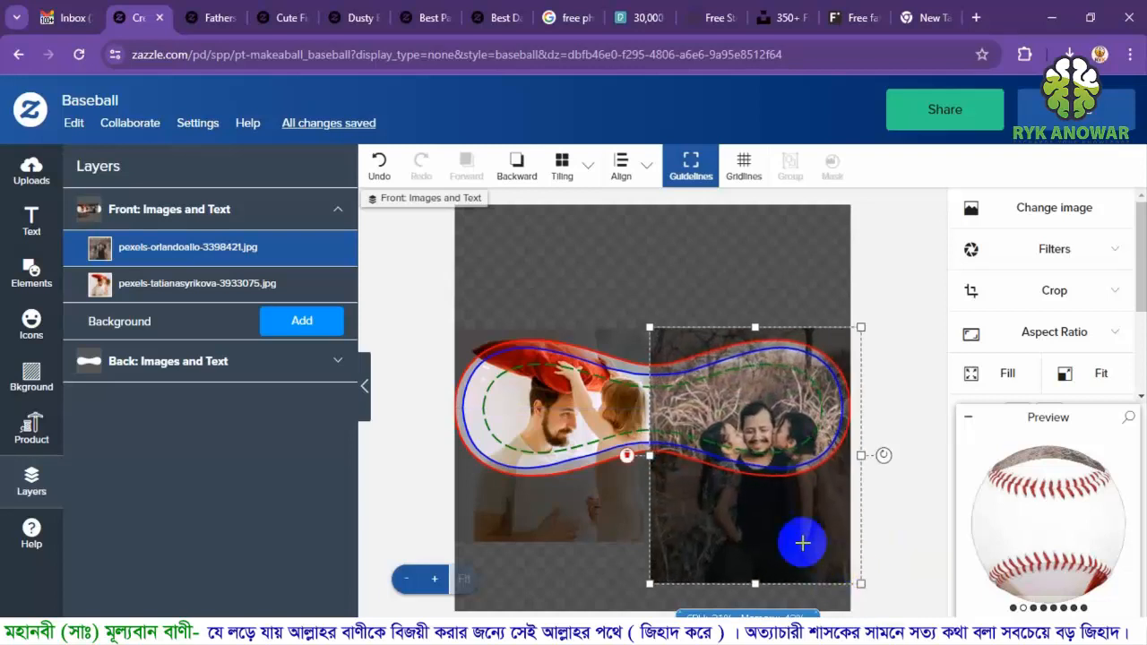
left_click_drag(802, 542, 794, 492)
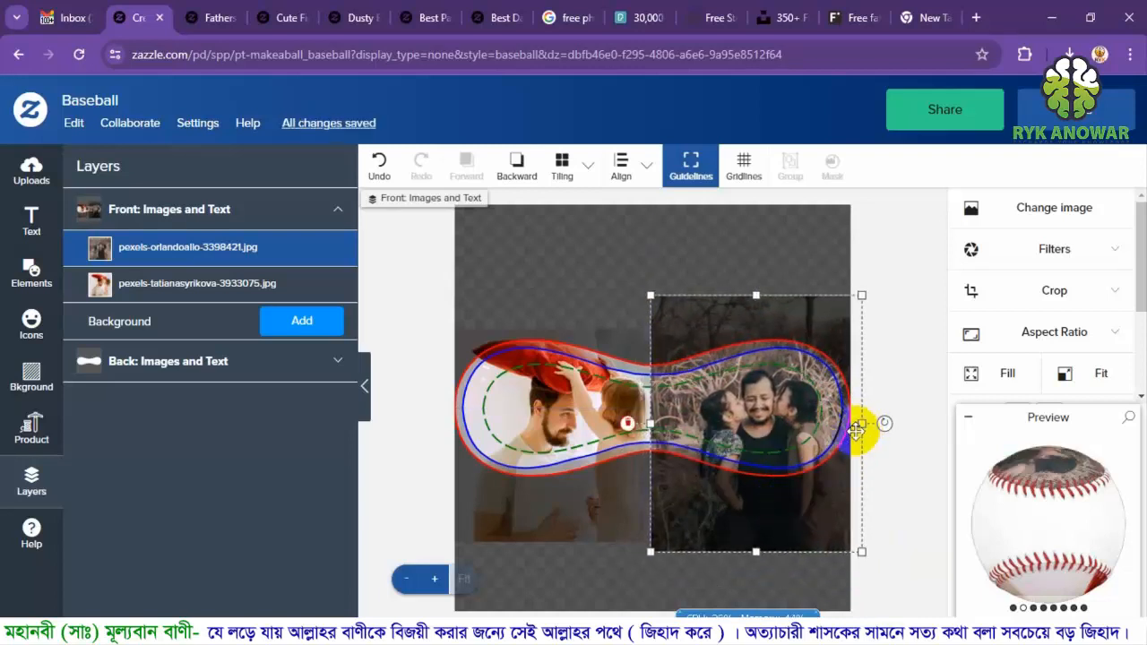
mouse_move(859, 423)
left_mouse_down()
mouse_move(842, 423)
mouse_move(856, 425)
left_mouse_up()
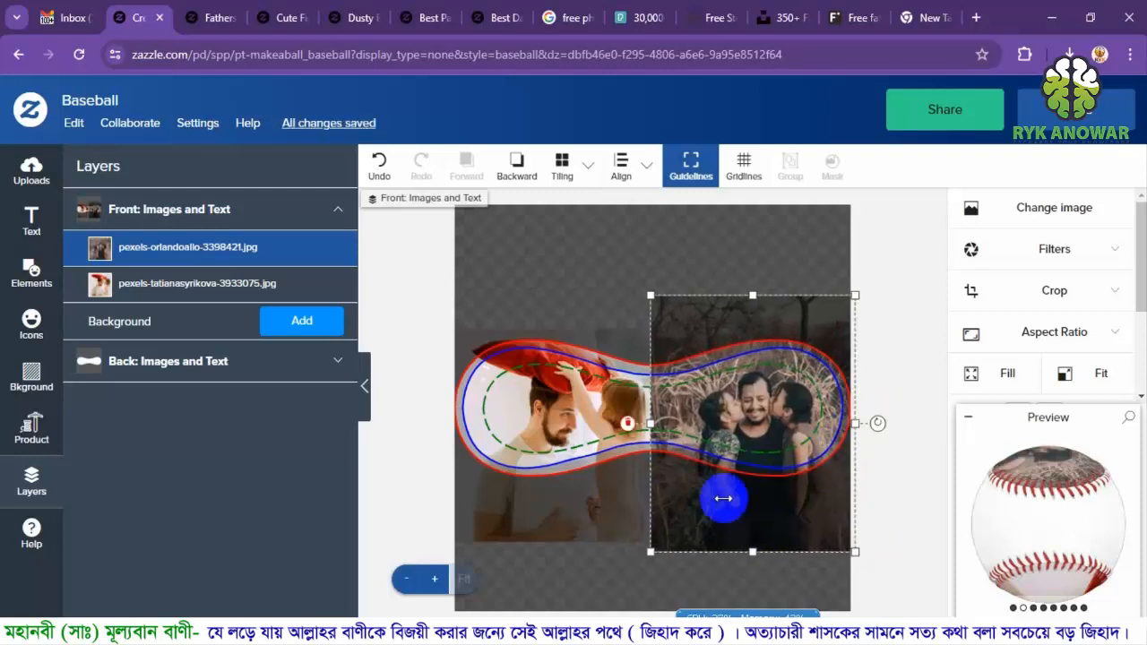
left_click_drag(749, 525, 750, 520)
left_click_drag(751, 520, 734, 522)
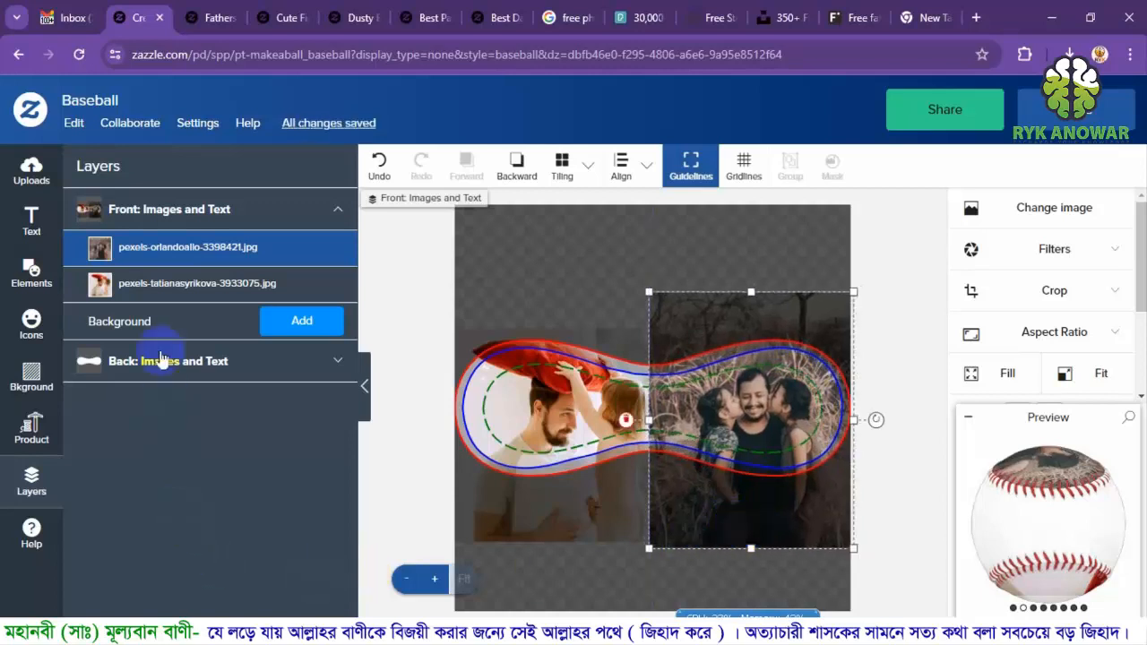
left_click(139, 201)
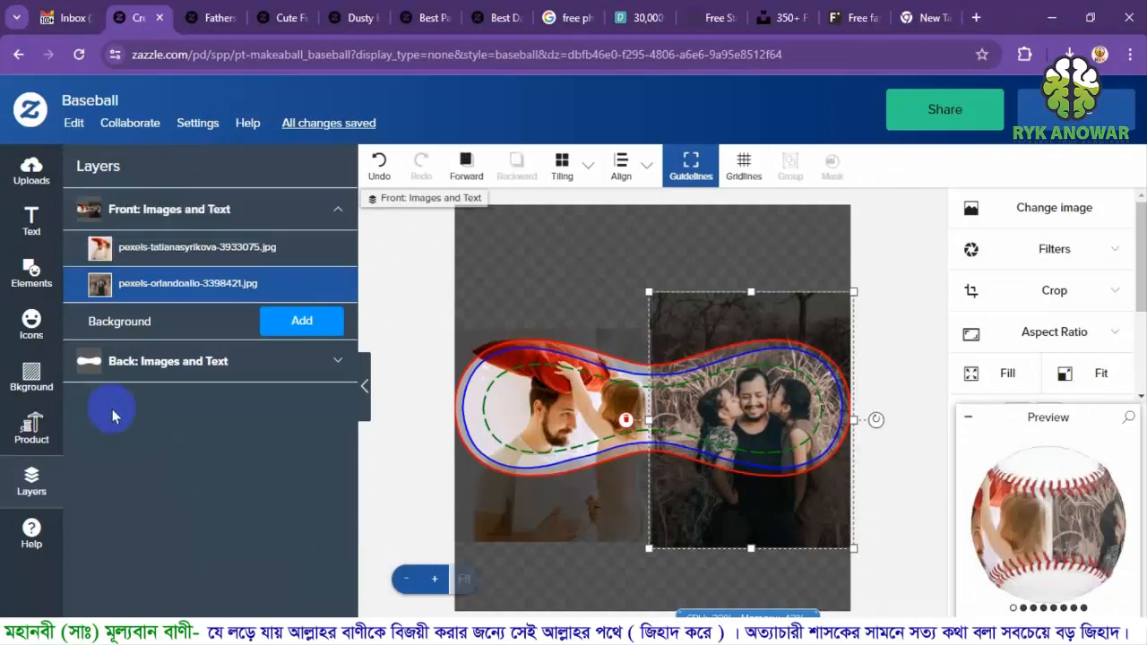
Switch to the baseball's back design area and check the enlarged product preview.
left_click(158, 363)
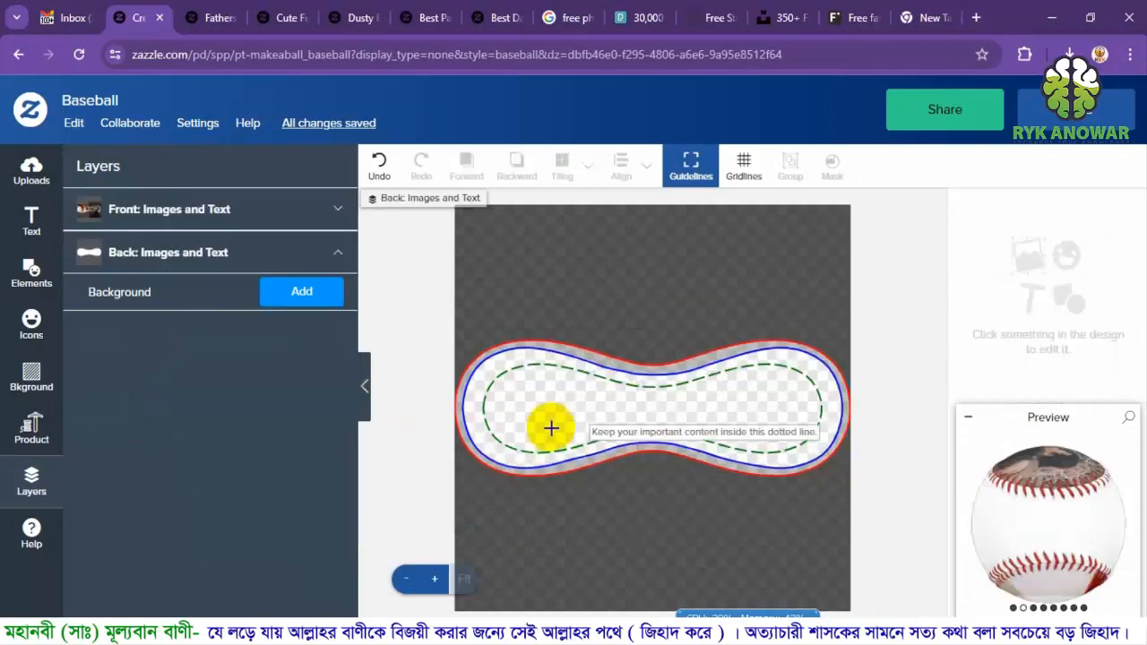
left_click(1058, 547)
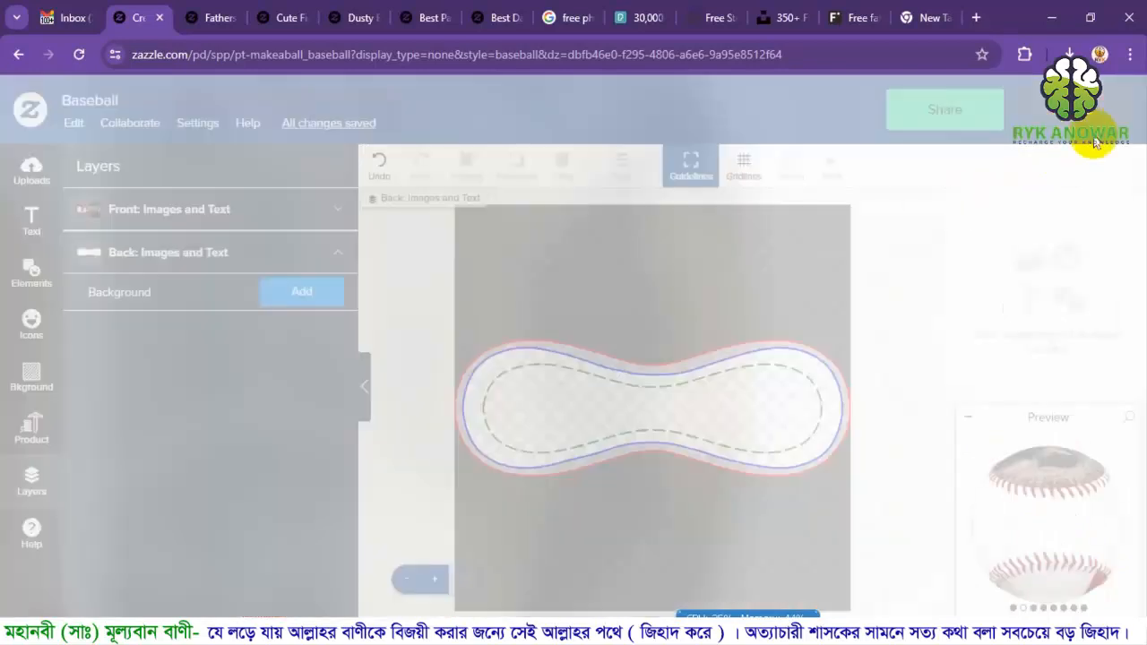
left_click(1122, 109)
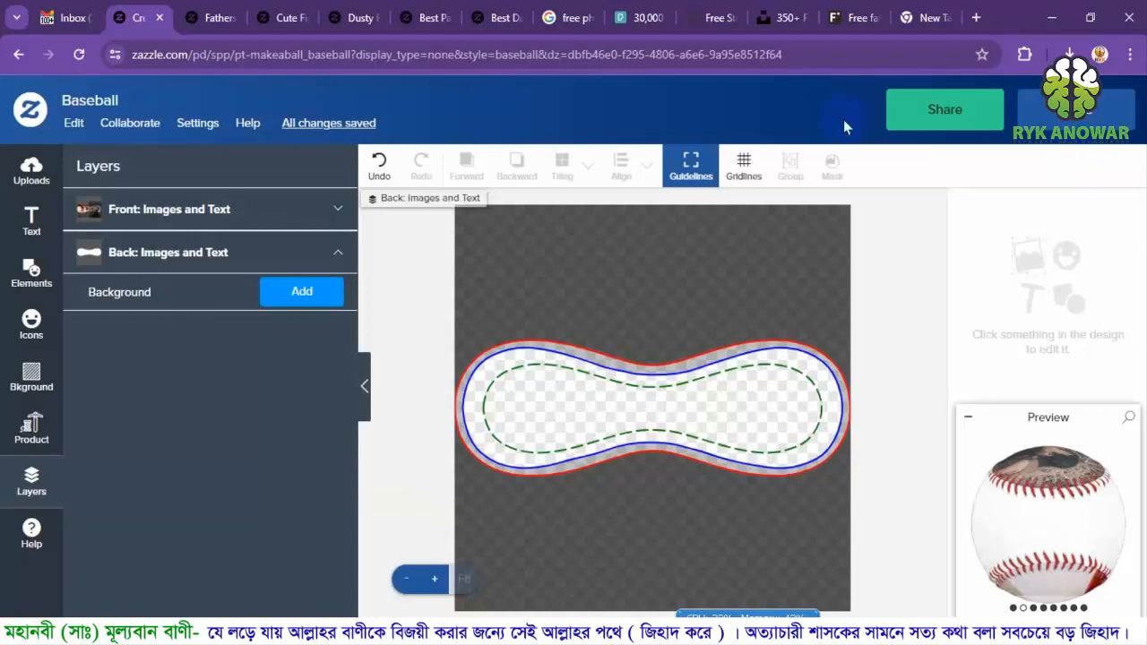
Review the four reference Father's Day baseballs, including the flat layout of the Cute First Father's Day Daddy ball, and return to the design.
left_click(500, 17)
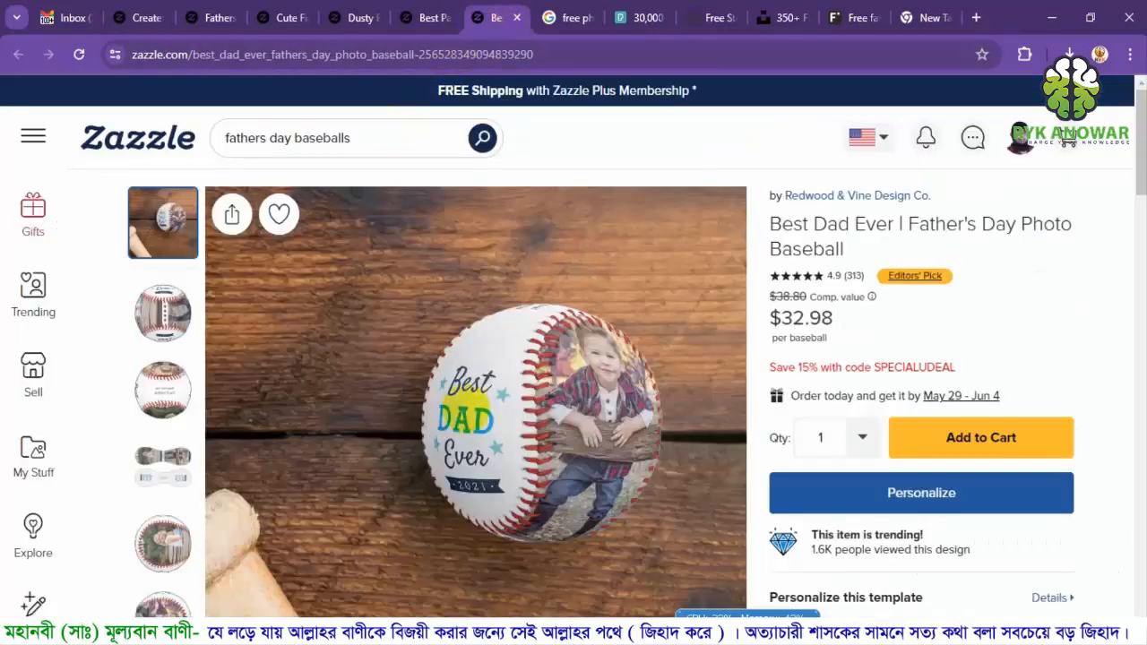
left_click(428, 17)
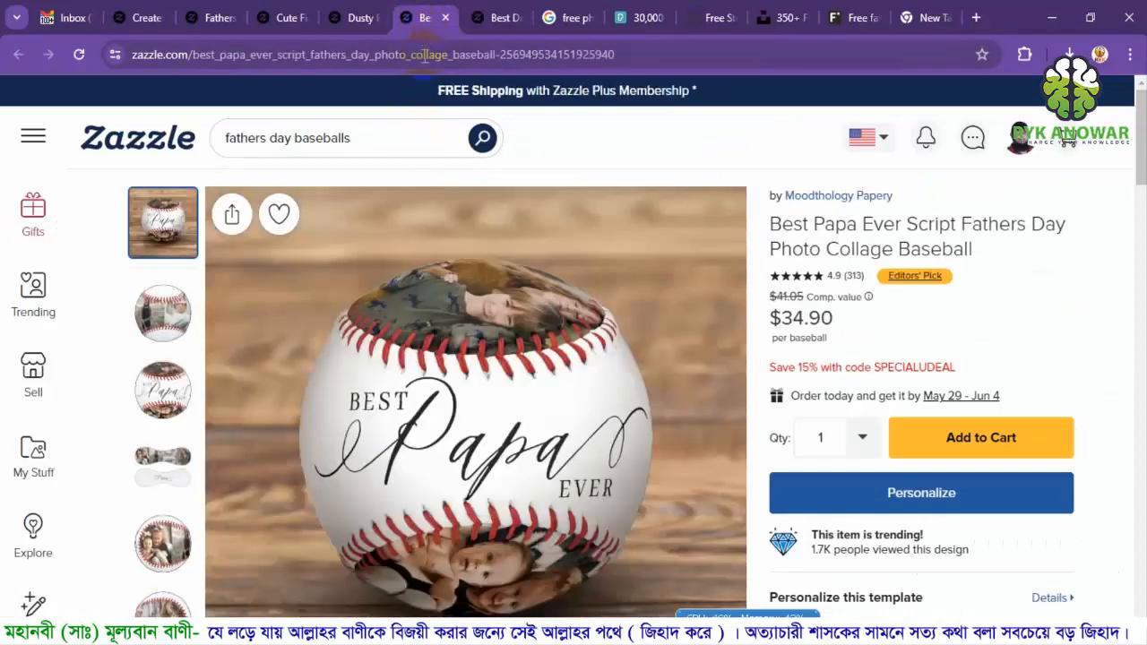
left_click(352, 18)
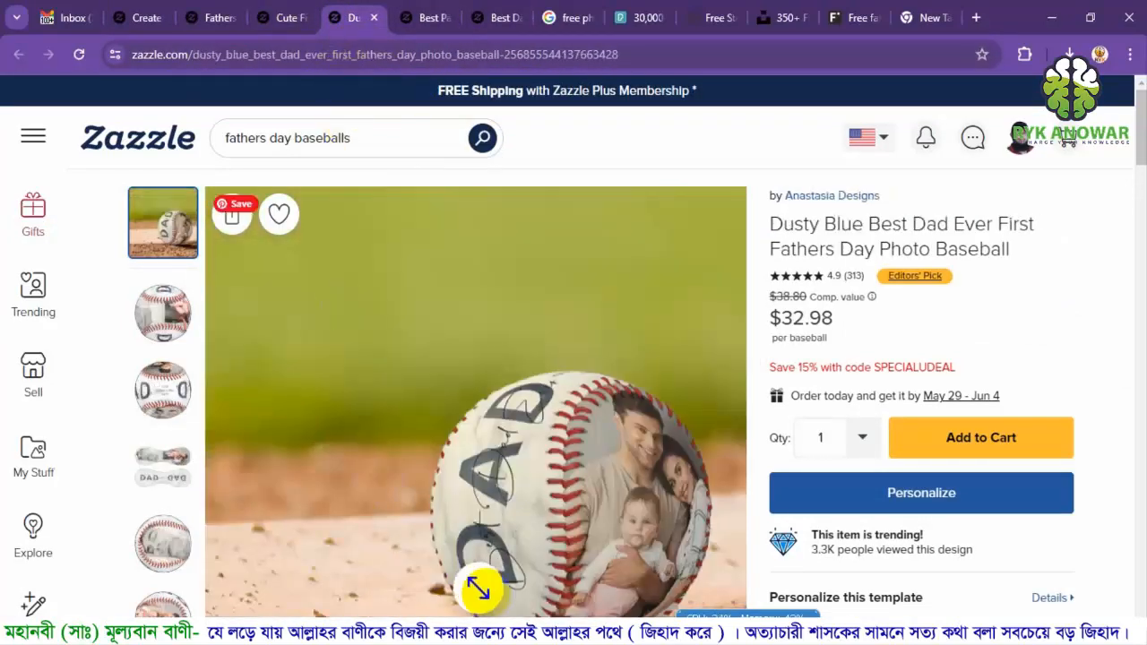
left_click(283, 19)
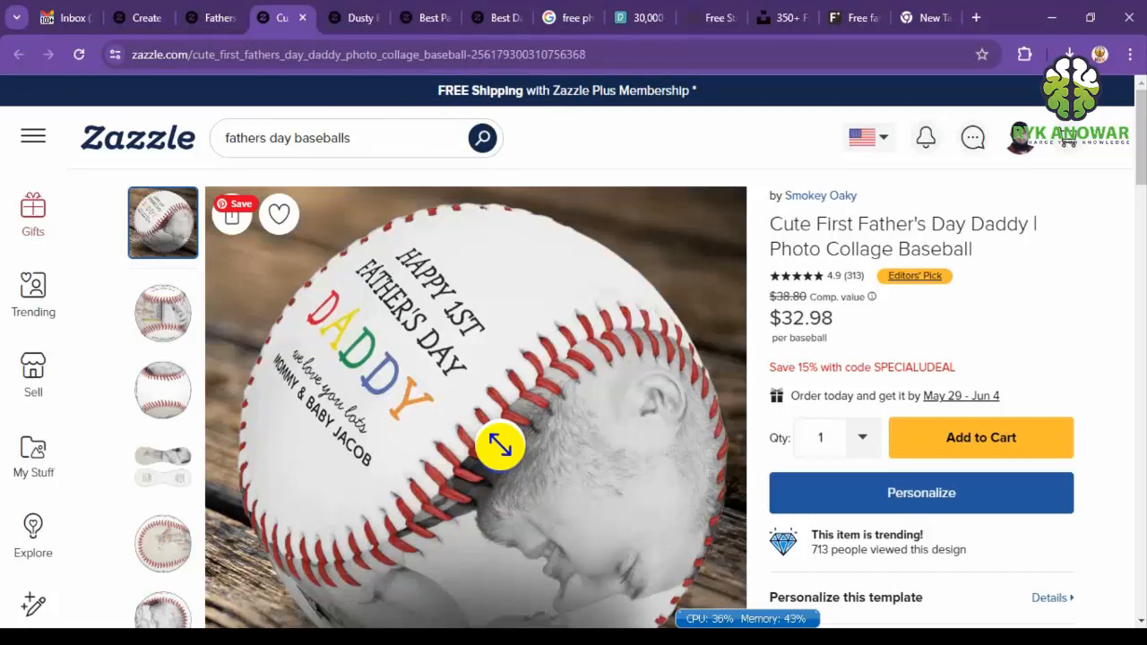
left_click(172, 481)
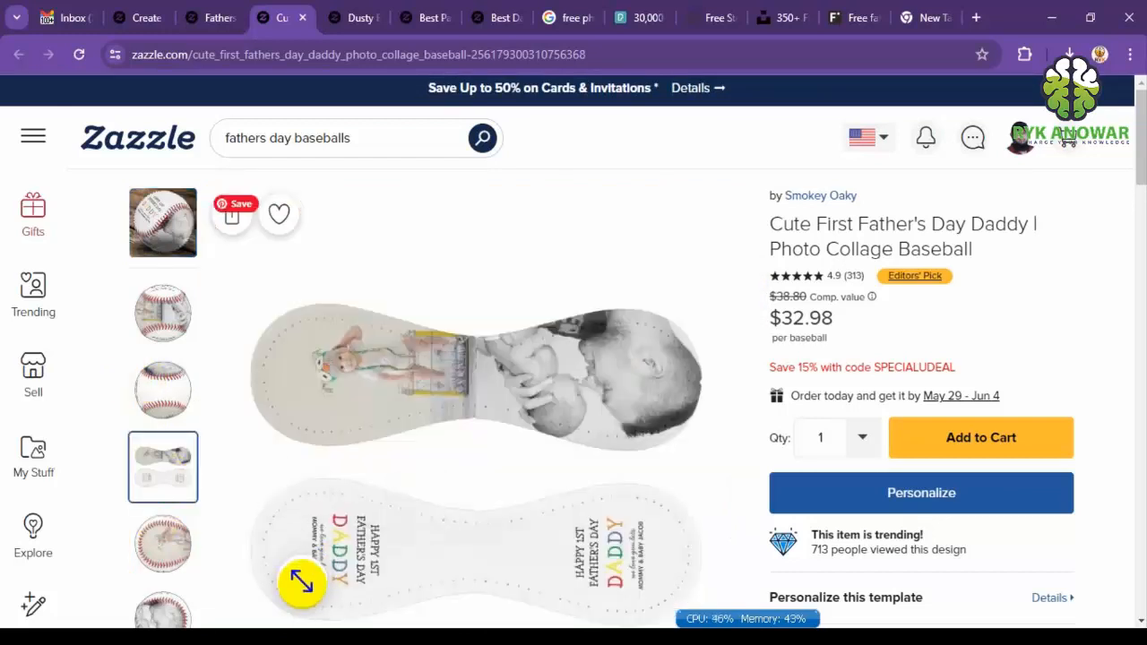
left_click(215, 17)
left_click(139, 17)
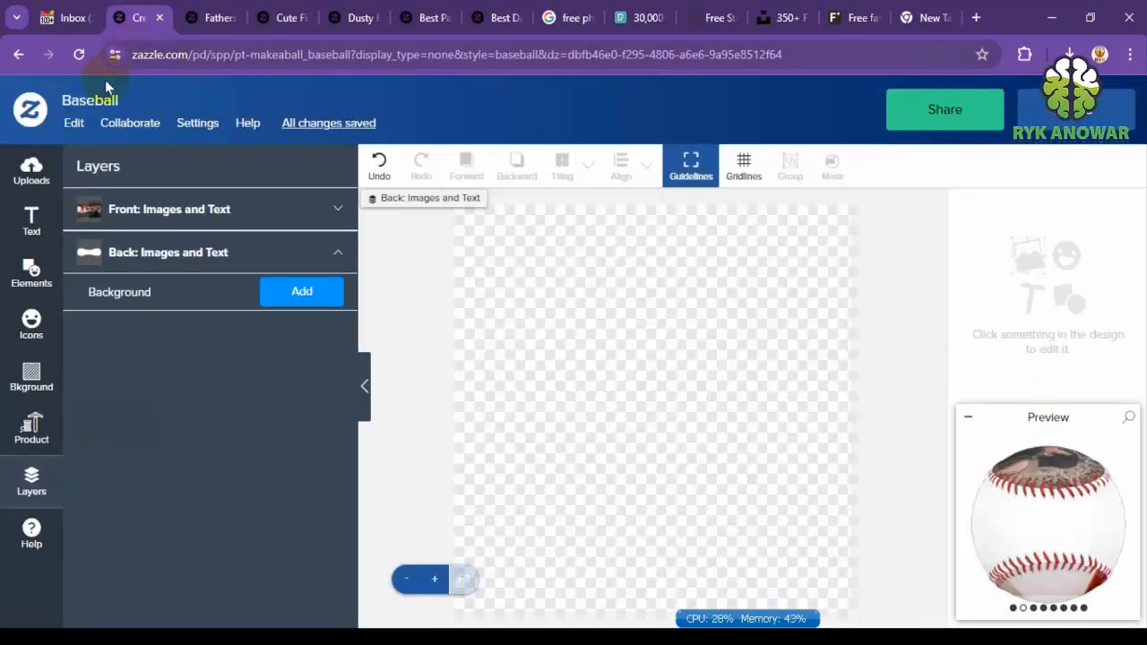
Add the text "BEST DAD EVER" to the baseball's back design area.
left_click(90, 252)
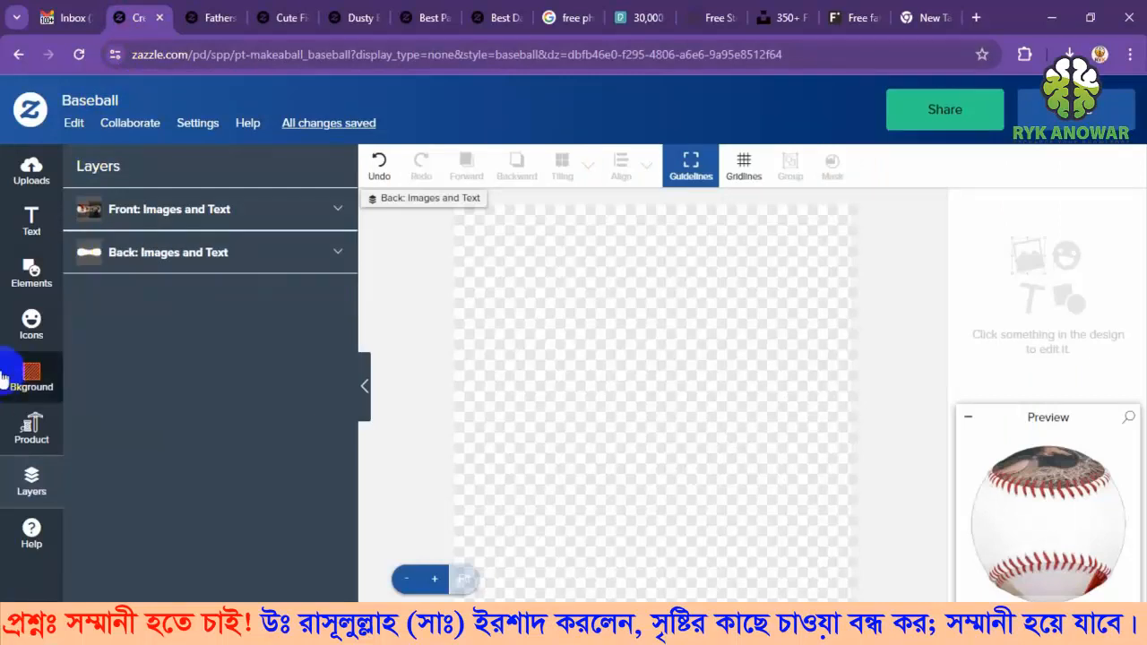
left_click(32, 218)
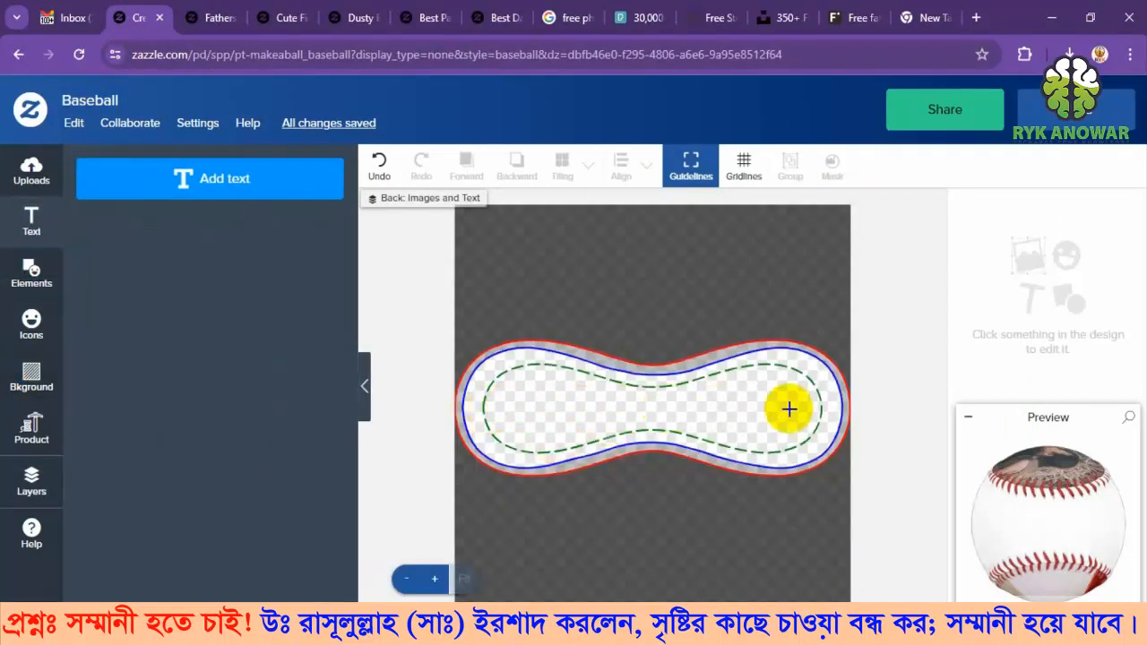
left_click(192, 177)
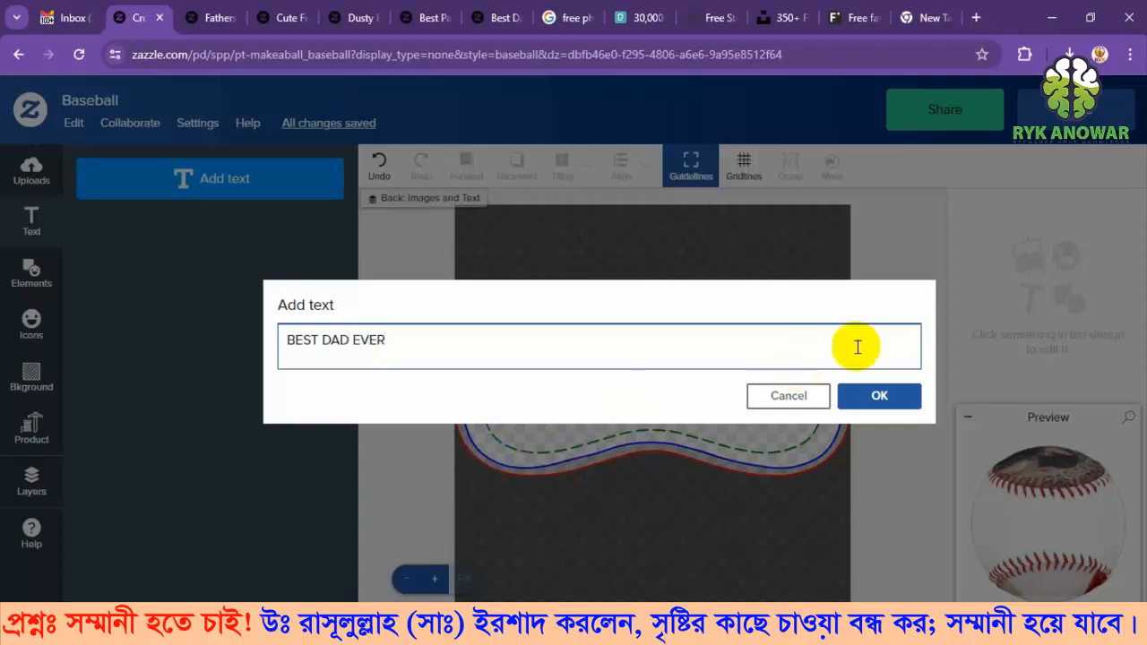
left_click(873, 395)
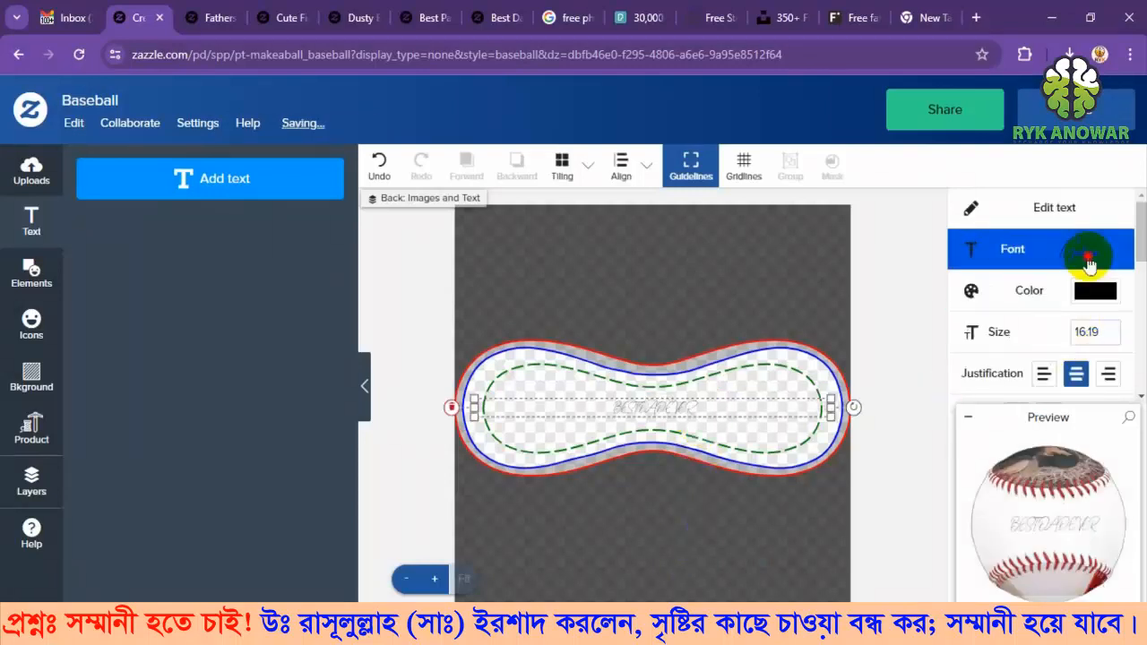
Set the "BEST DAD EVER" text to the Gravitas font at size 100.
left_click(1087, 258)
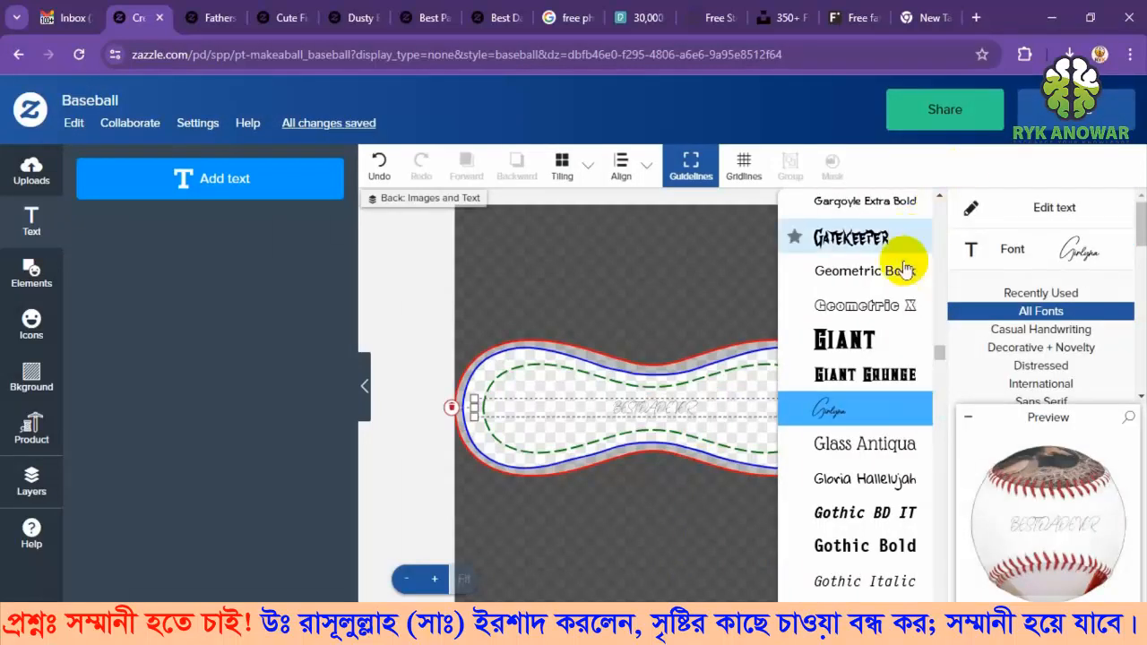
scroll(892, 394, "down", 4)
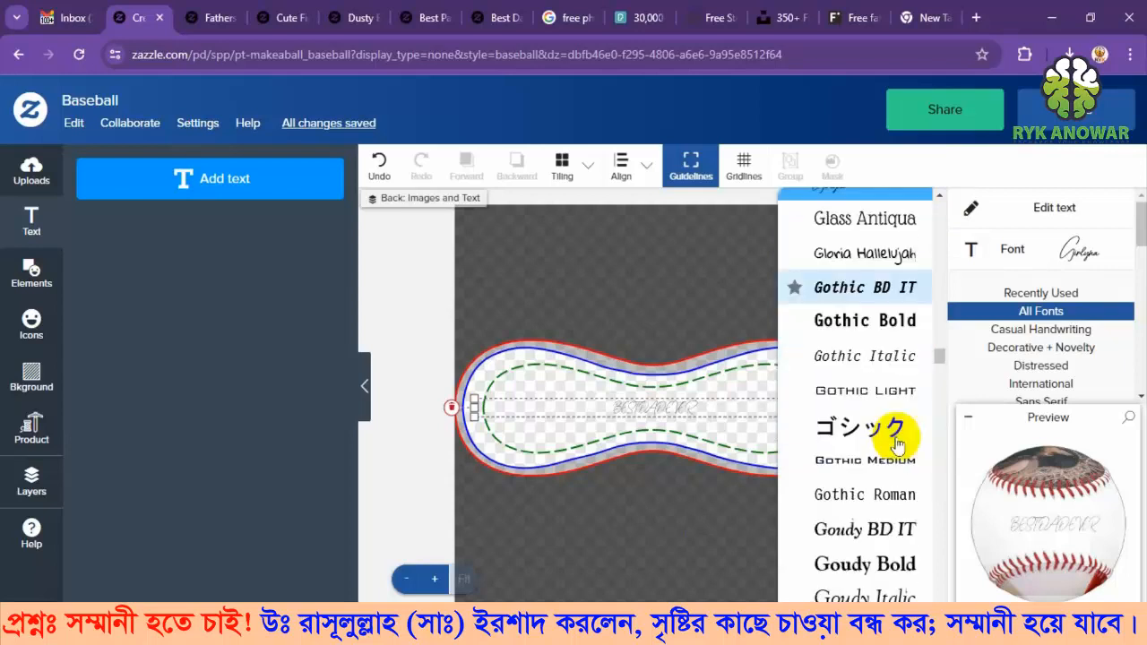
scroll(897, 444, "down", 5)
left_click(896, 440)
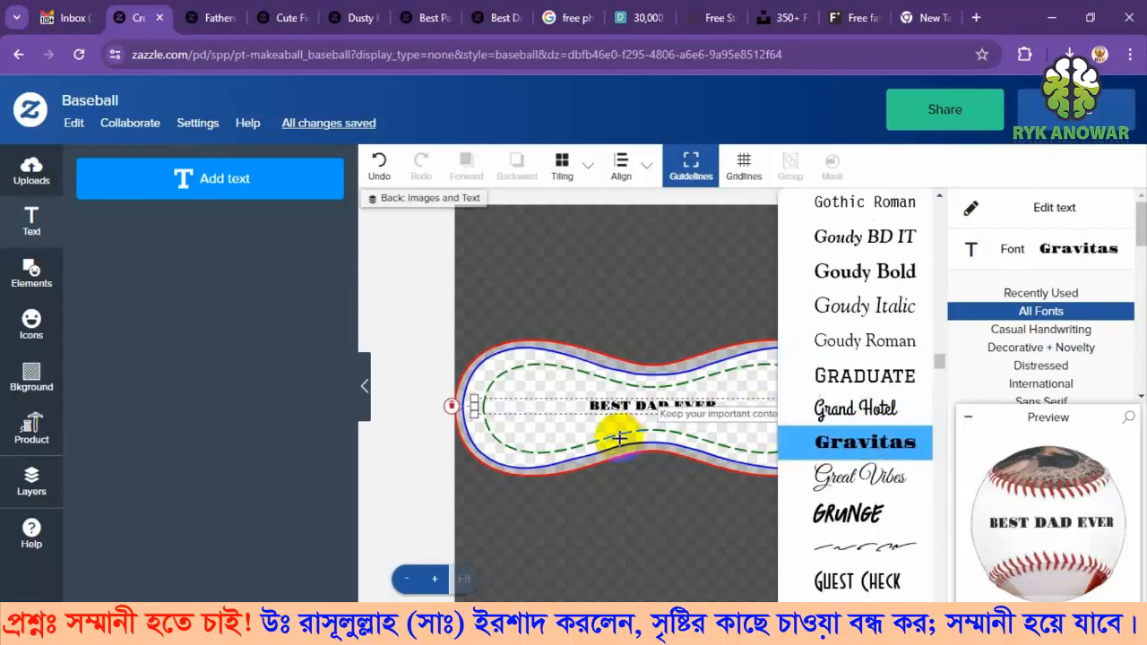
left_click(1099, 255)
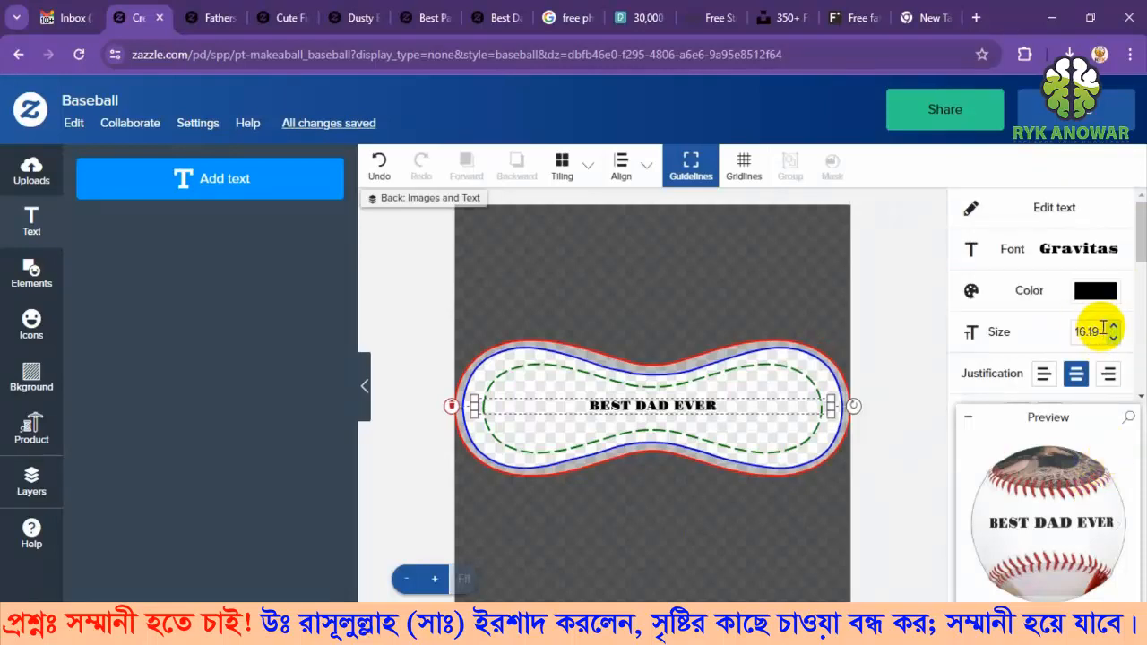
left_click(1098, 331)
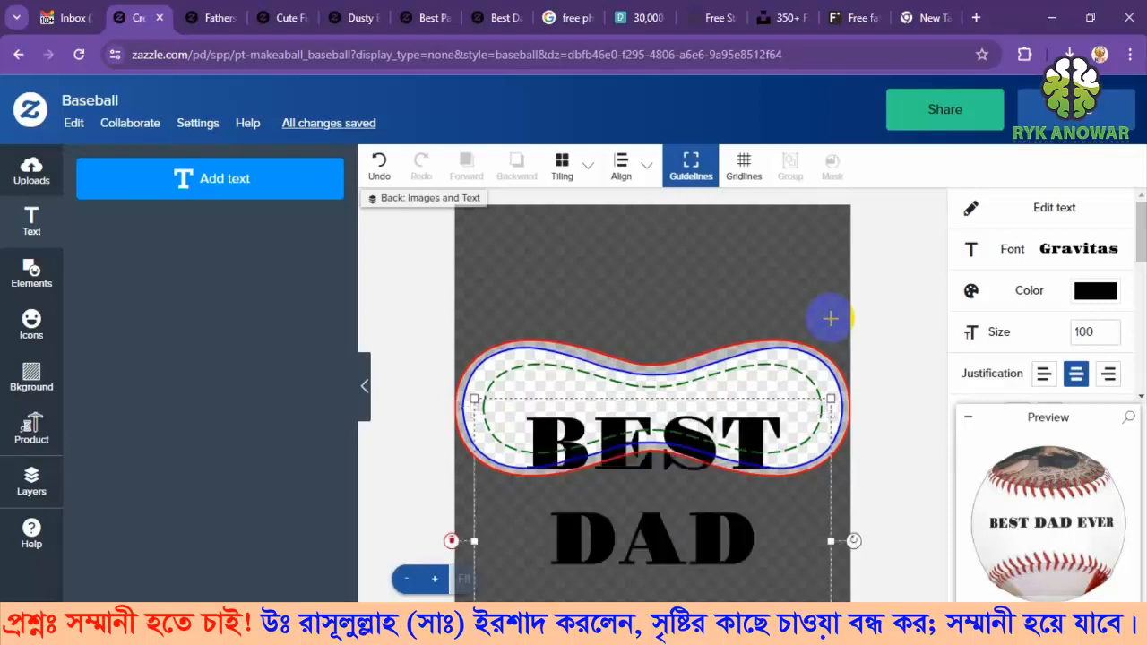
Reduce the "BEST DAD EVER" text to size 60, then try size 50.
left_click(1108, 332)
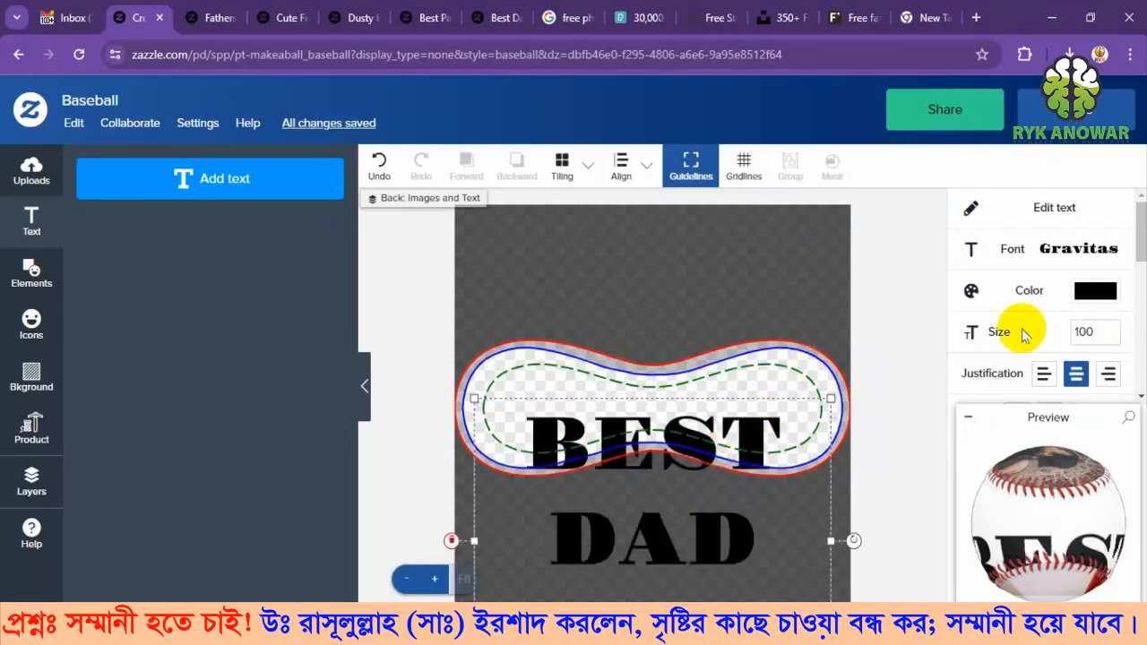
type("60")
mouse_move(717, 436)
left_mouse_down()
mouse_move(708, 408)
mouse_move(717, 422)
left_mouse_up()
left_click(1119, 336)
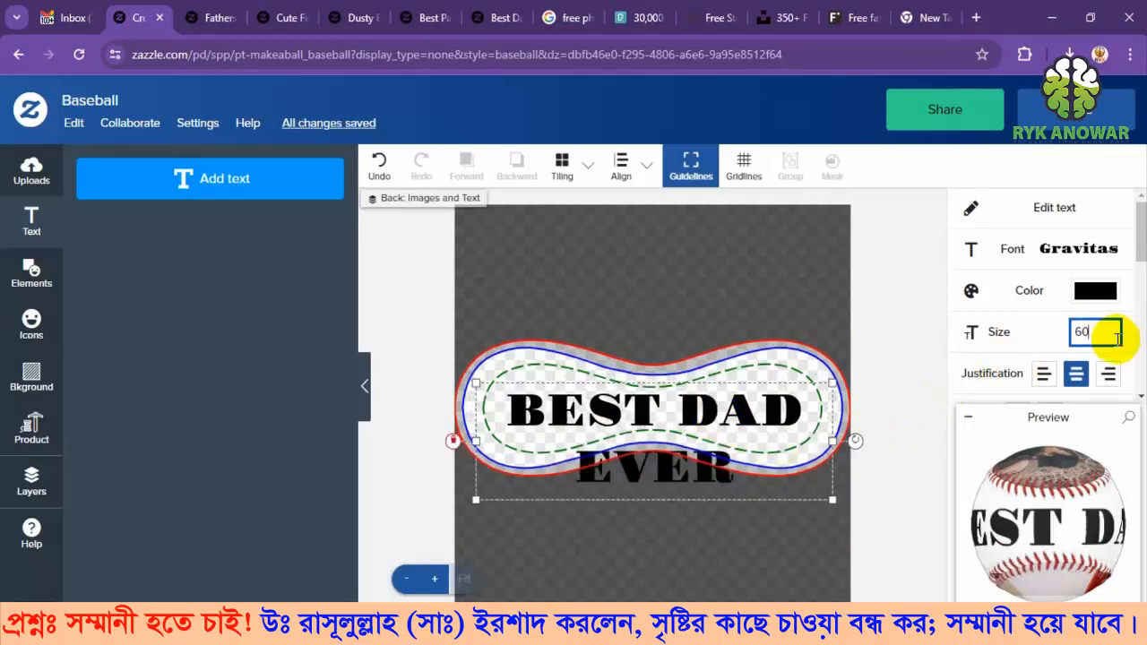
left_click_drag(1118, 336, 997, 339)
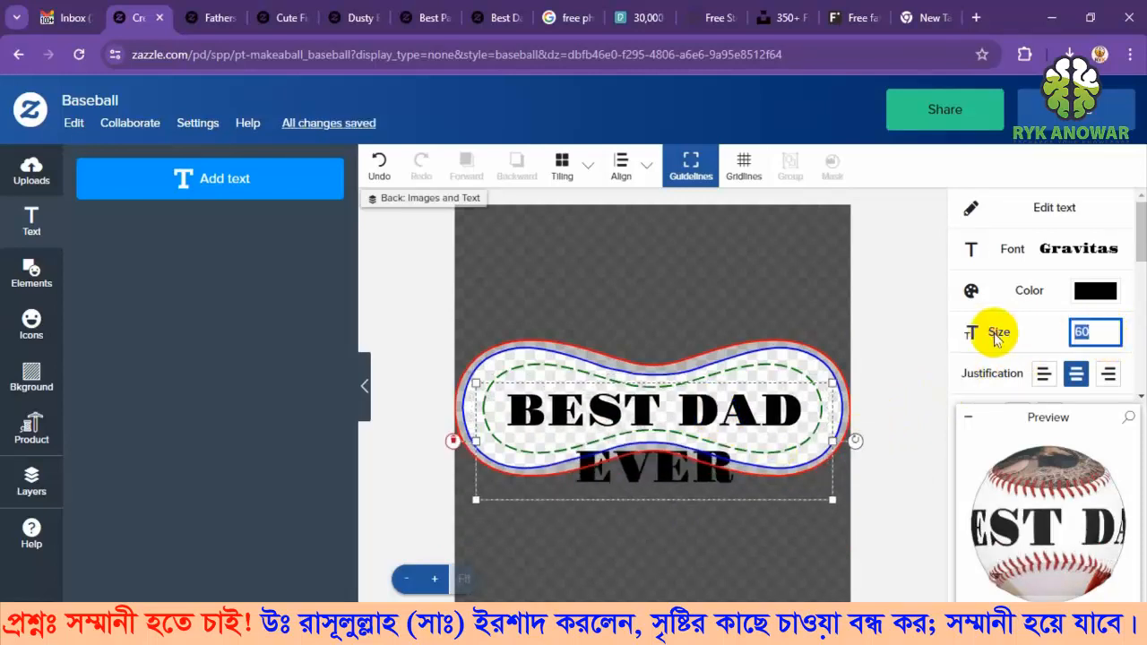
type("50")
key("Return")
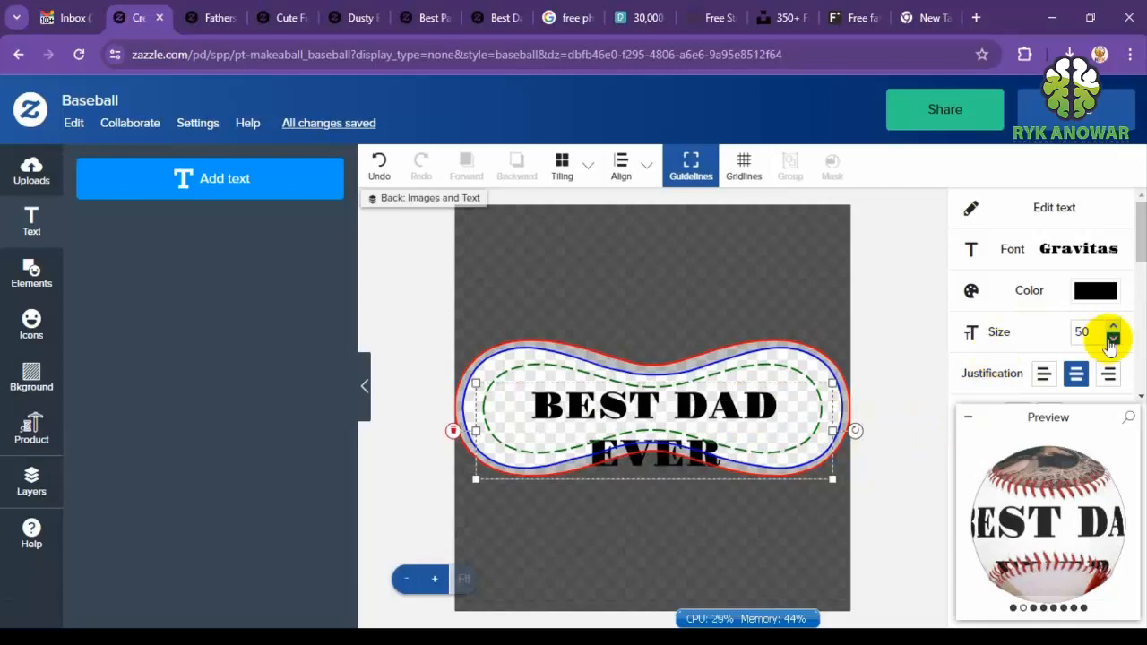
Set the "BEST DAD EVER" text to size 40 and move it down to the middle of the back panel.
left_click_drag(1101, 332, 1033, 324)
type("4")
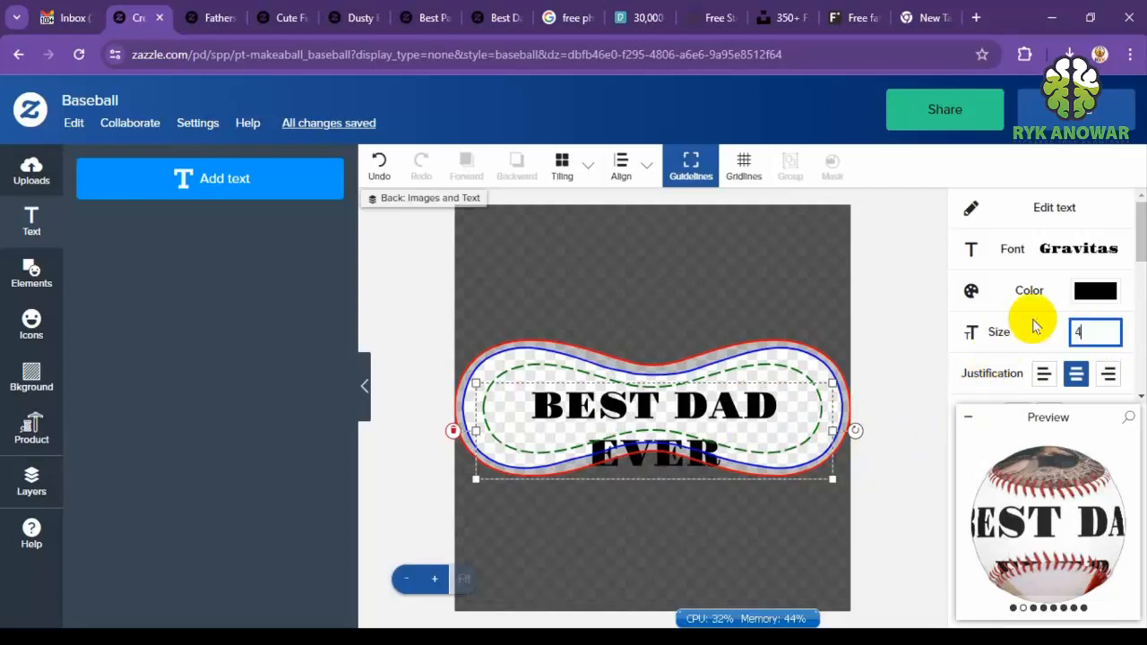
type("0")
left_click(696, 492)
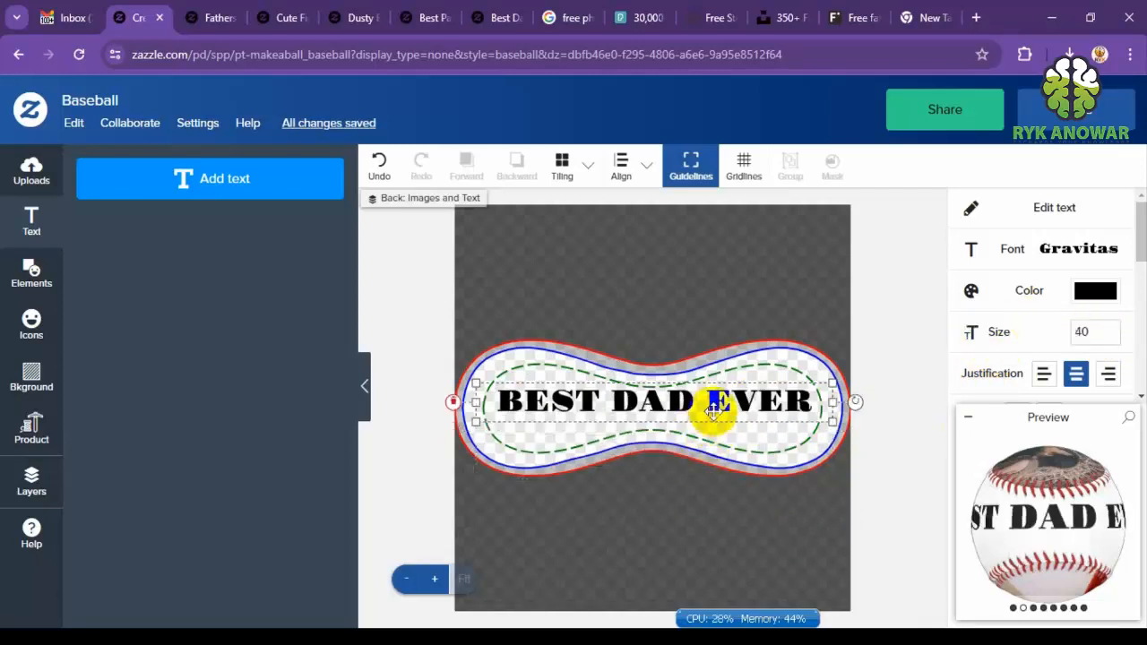
left_click_drag(714, 408, 712, 419)
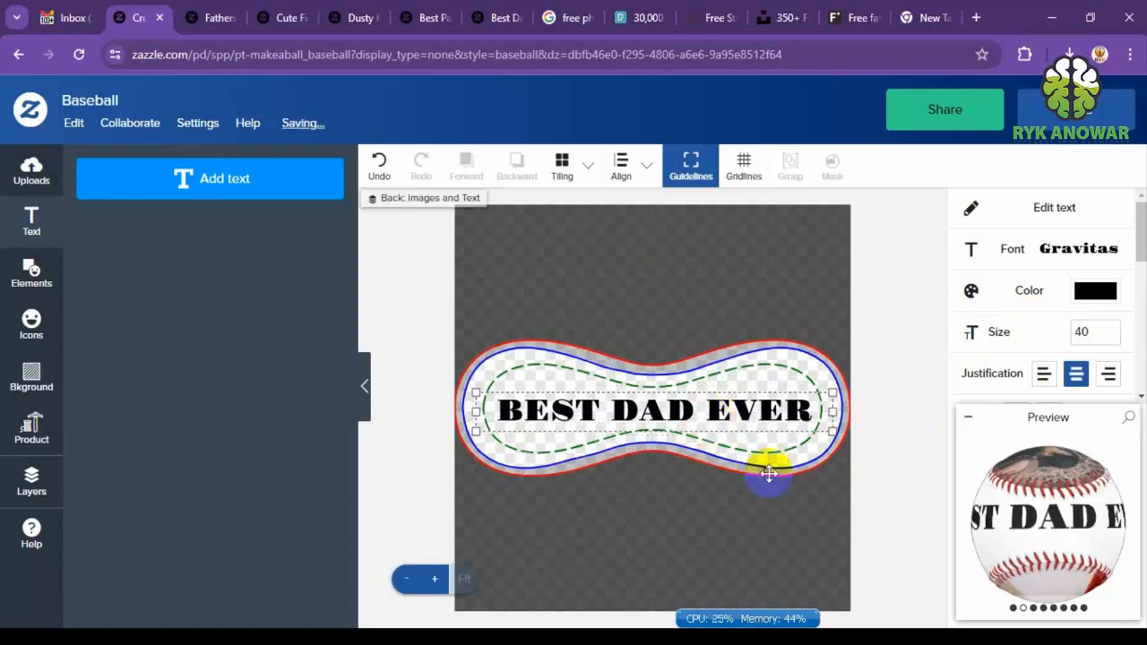
mouse_move(1064, 534)
left_mouse_down()
mouse_move(1061, 518)
mouse_move(1060, 529)
left_mouse_up()
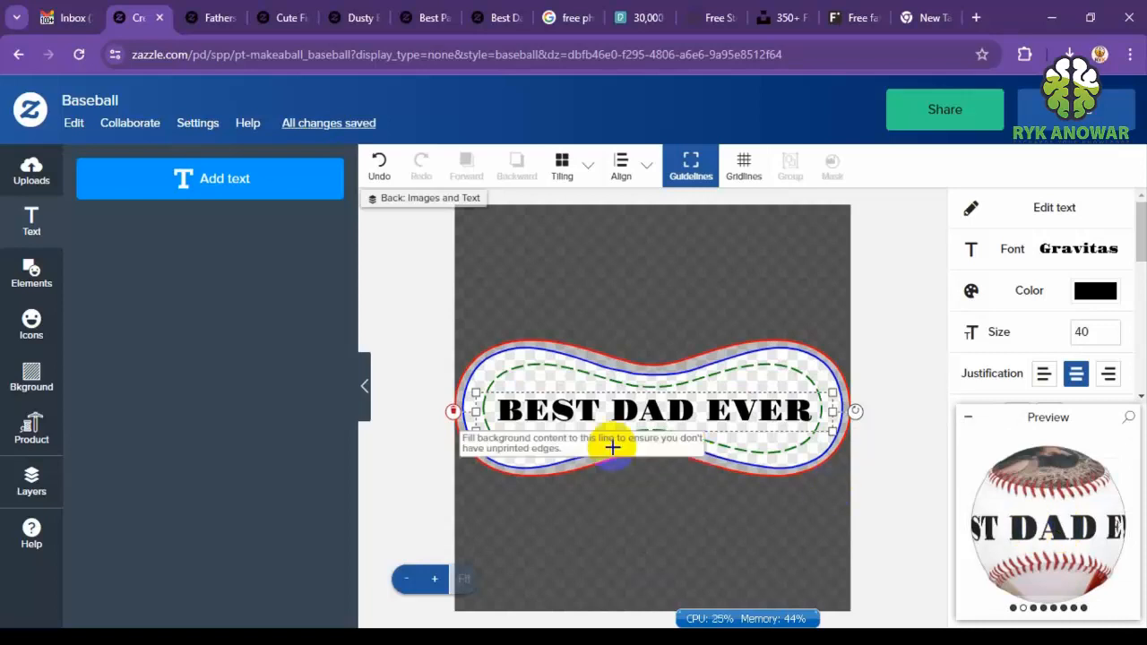
Shorten the text to "BEST" and move it to the left half of the baseball's back panel.
double_click(690, 408)
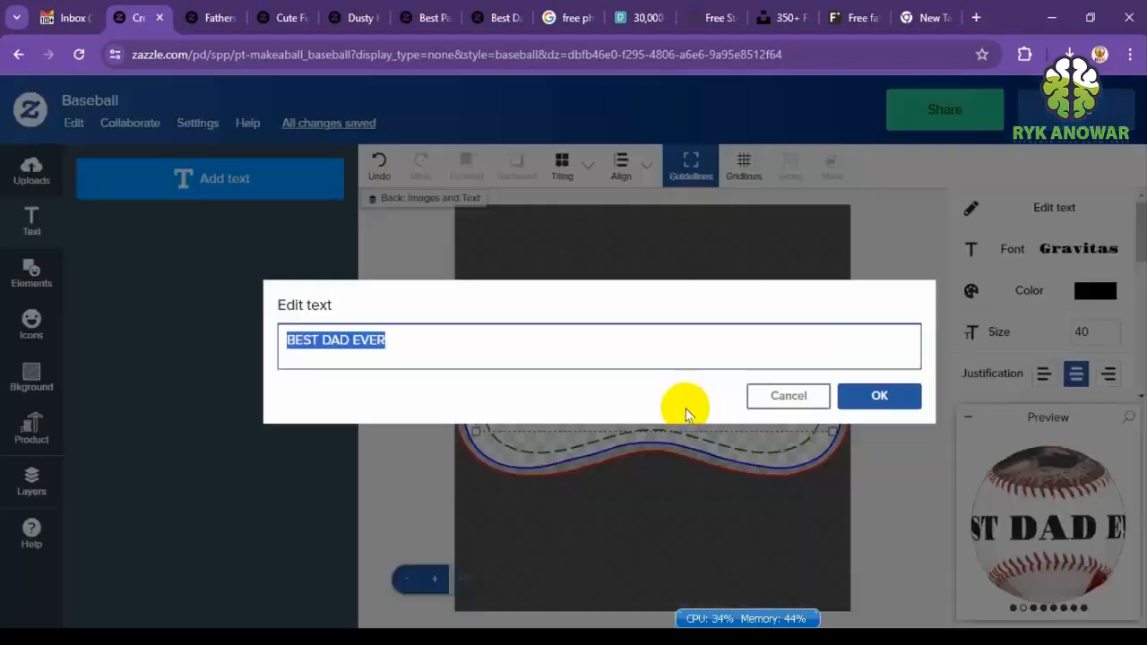
left_click_drag(397, 338, 318, 338)
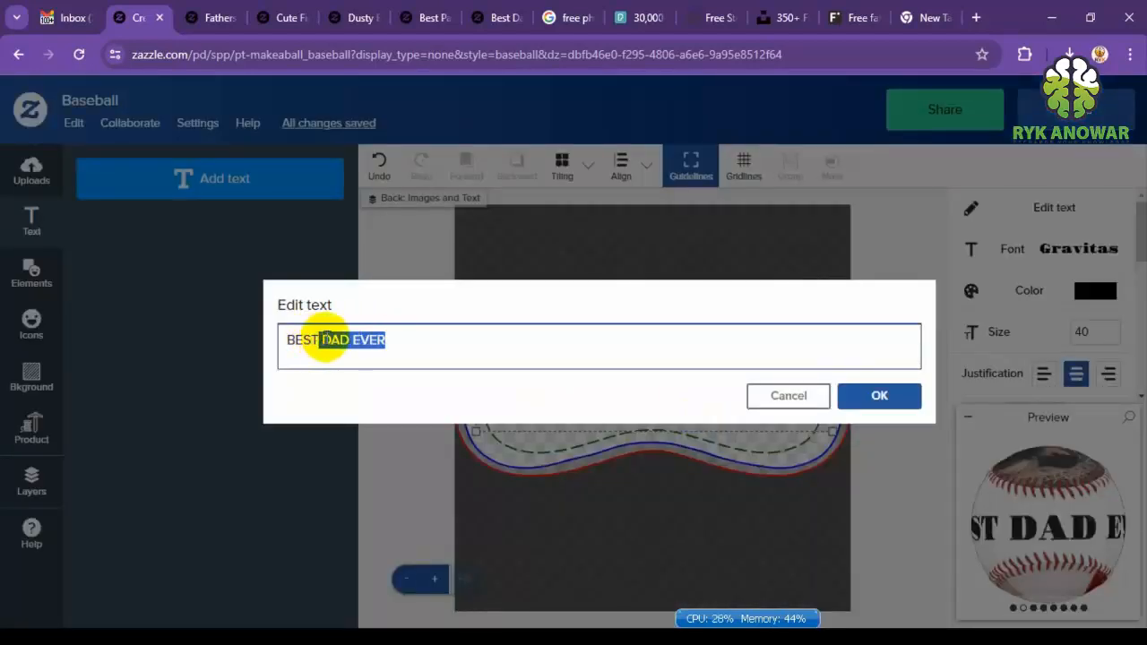
key("BackSpace")
left_click(885, 401)
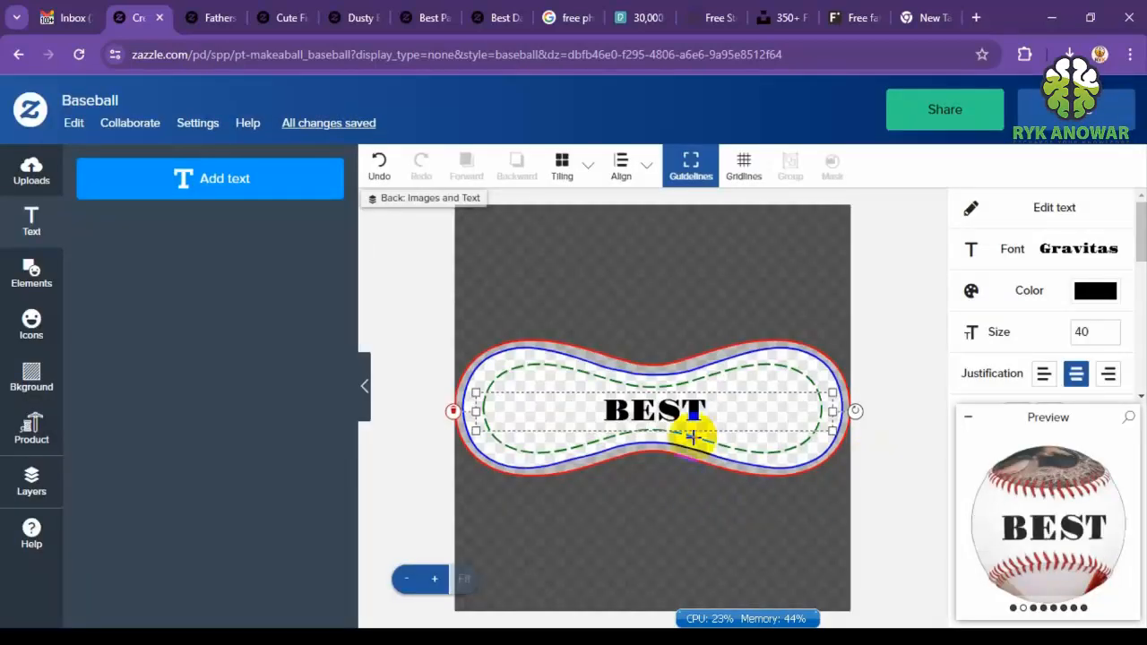
left_click_drag(678, 402, 561, 403)
Set the "BEST" text to the Legacy font at size 70.
left_click(1080, 258)
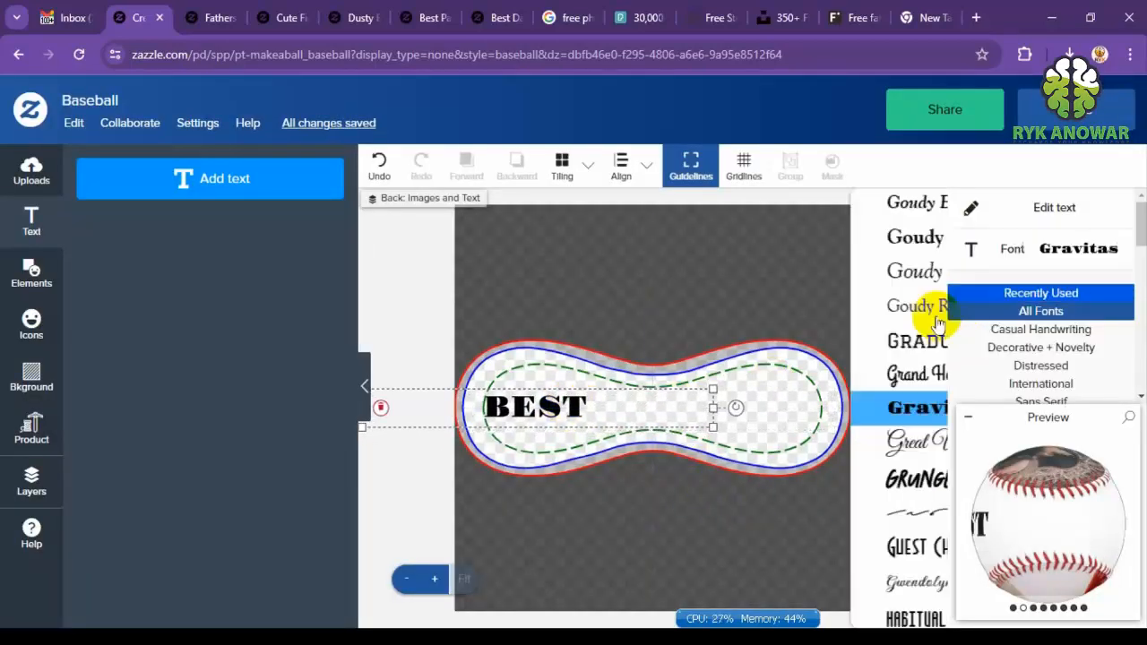
scroll(900, 502, "down", 10)
left_click(905, 430)
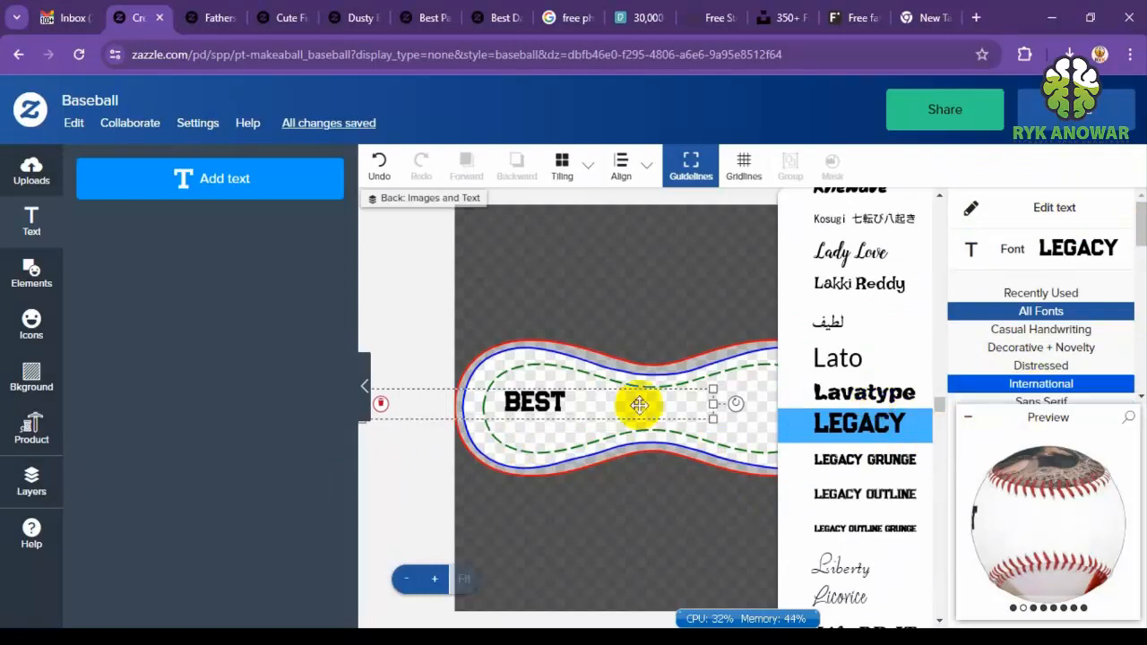
left_click(1092, 251)
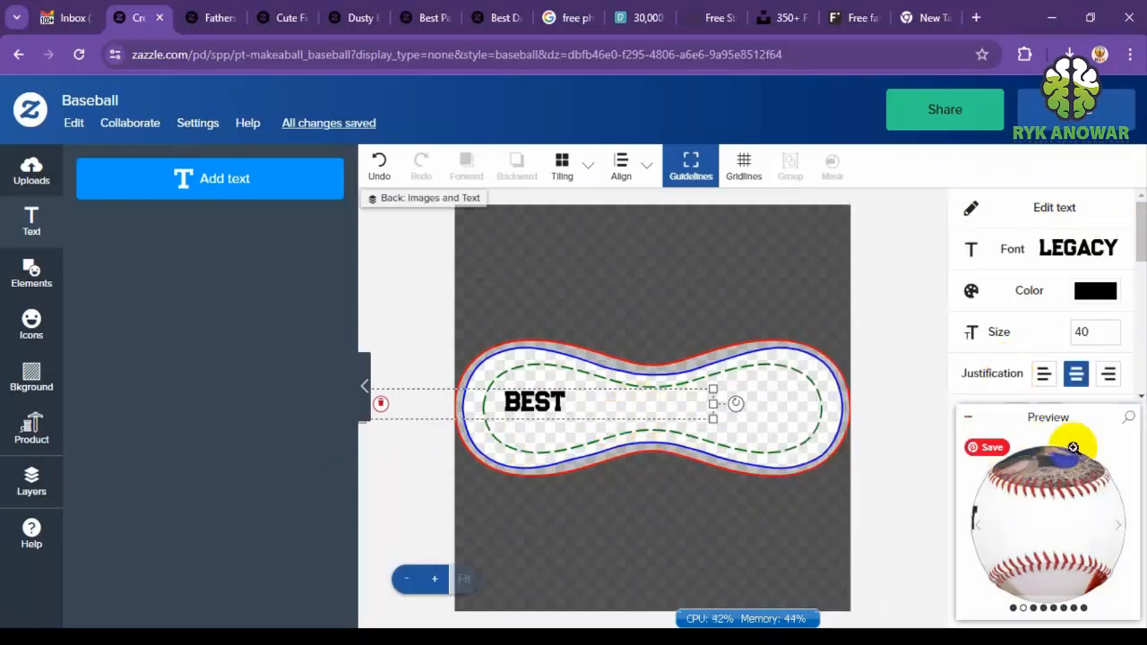
left_click(1093, 332)
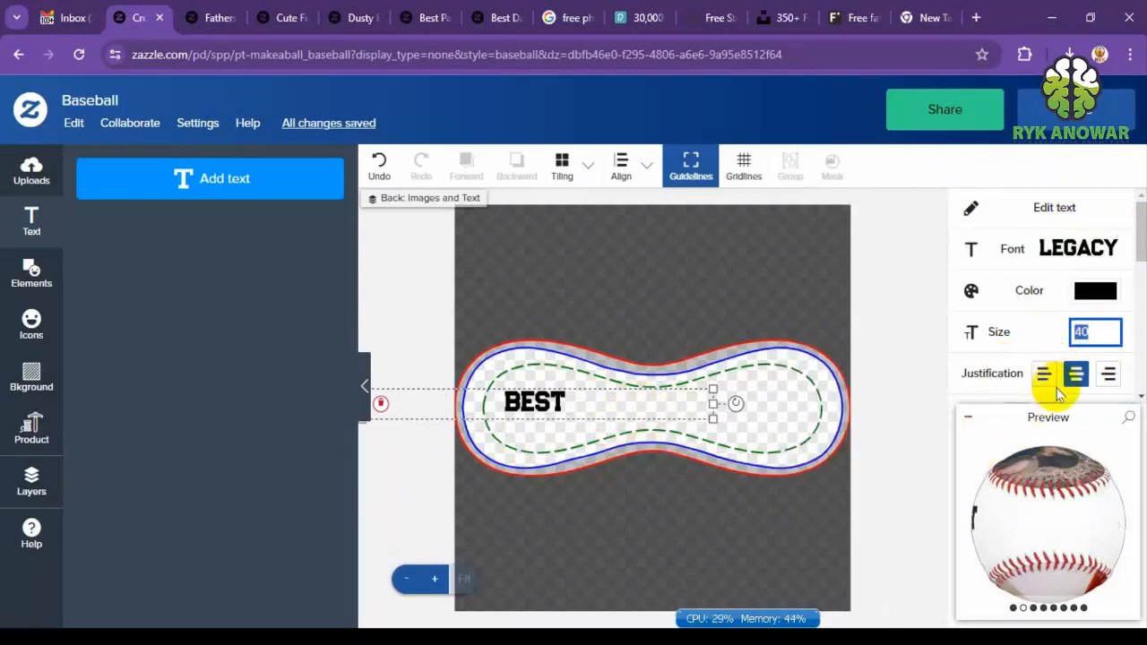
type("70")
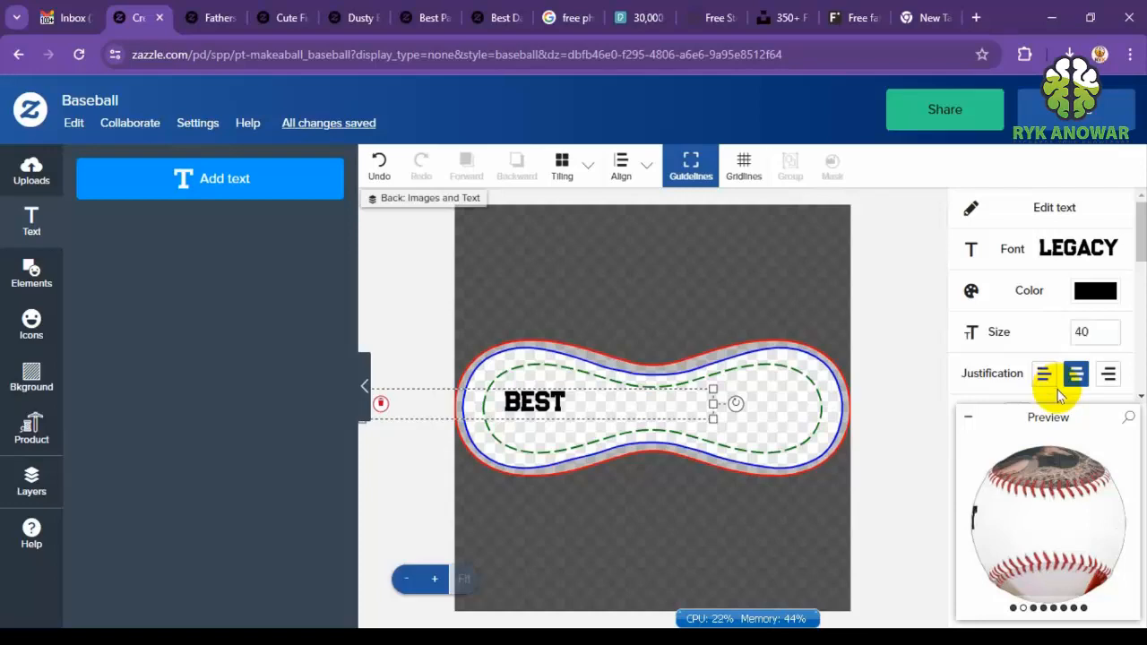
left_click(252, 410)
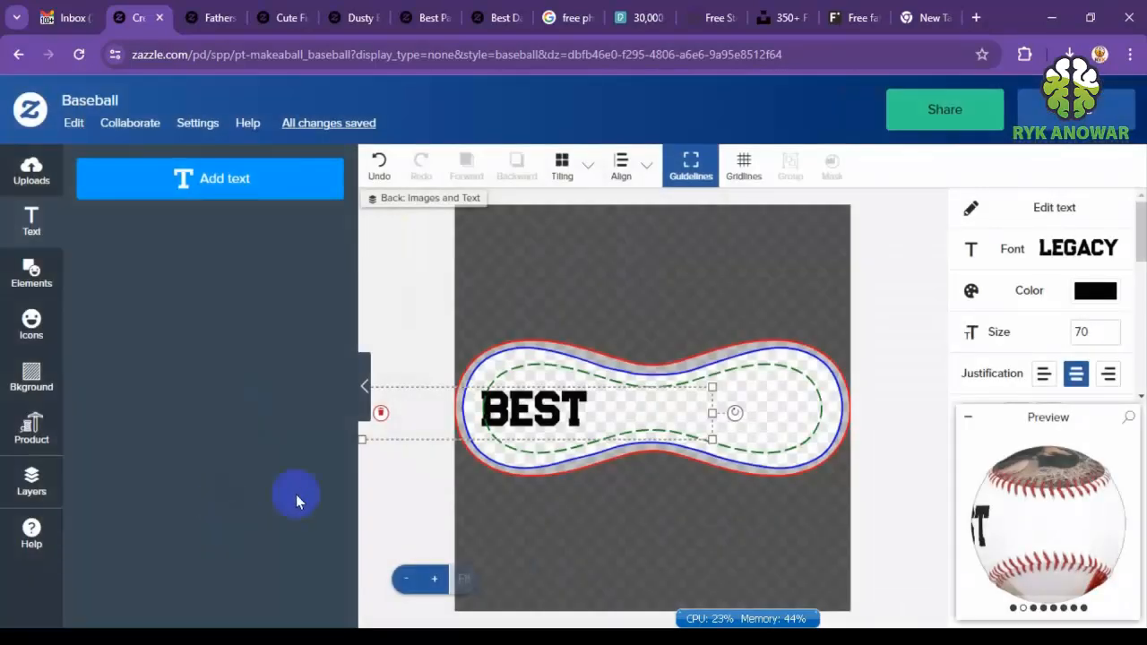
Add a separate text "Dad" to the back panel and set its font to Lovers Quarrel.
left_click(268, 190)
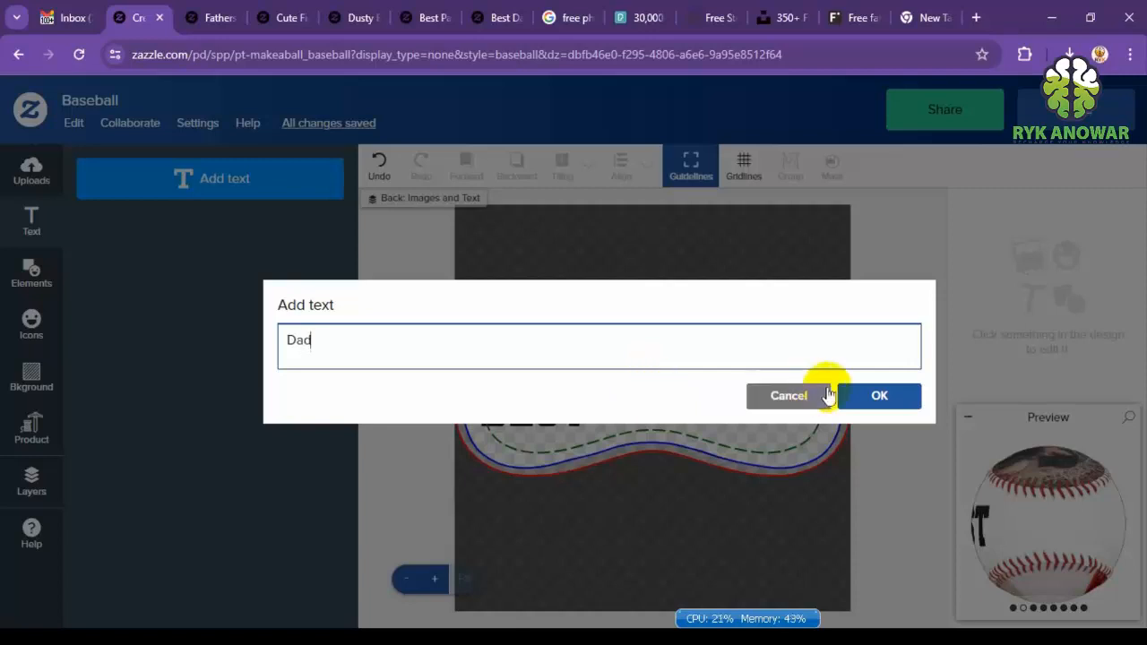
left_click(878, 394)
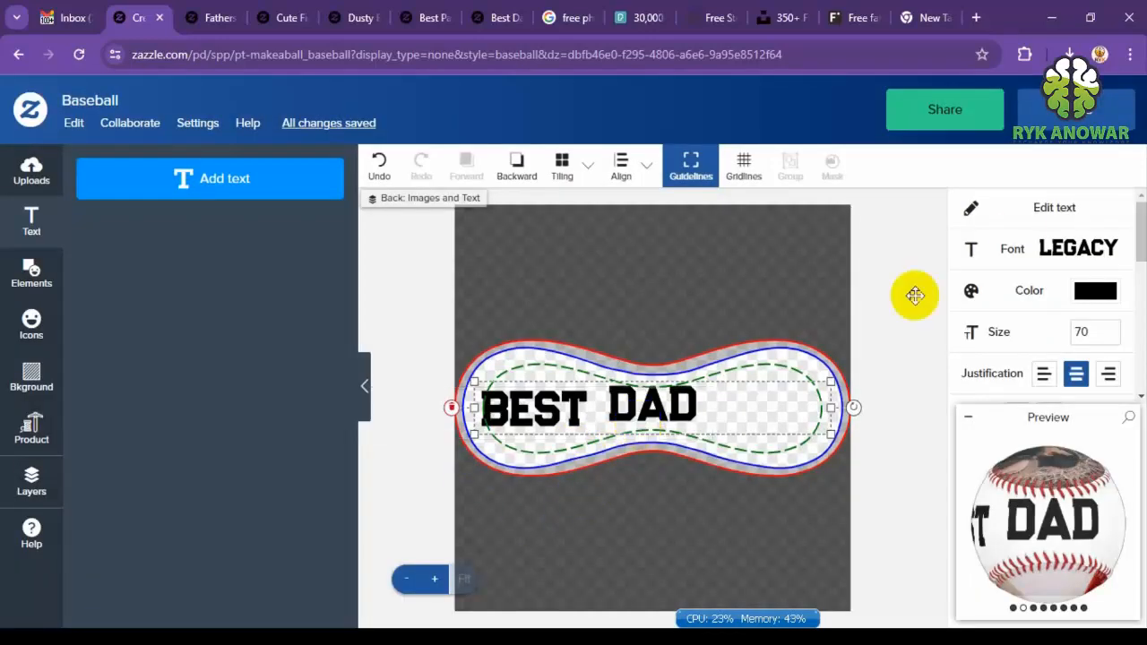
left_click(995, 246)
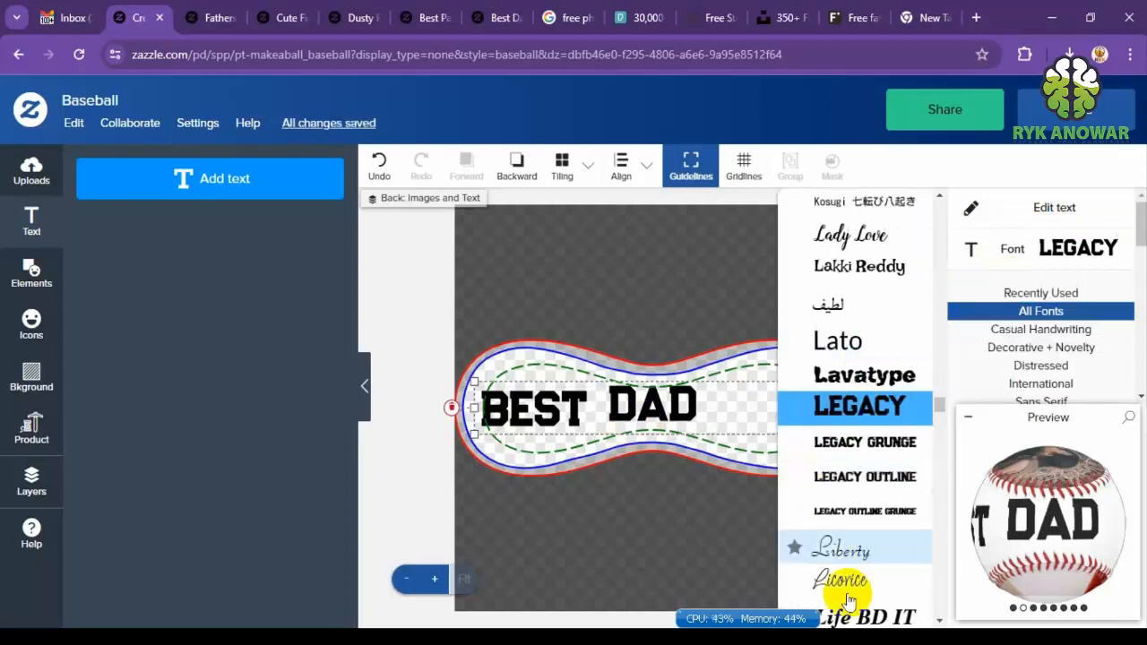
scroll(863, 543, "down", 2)
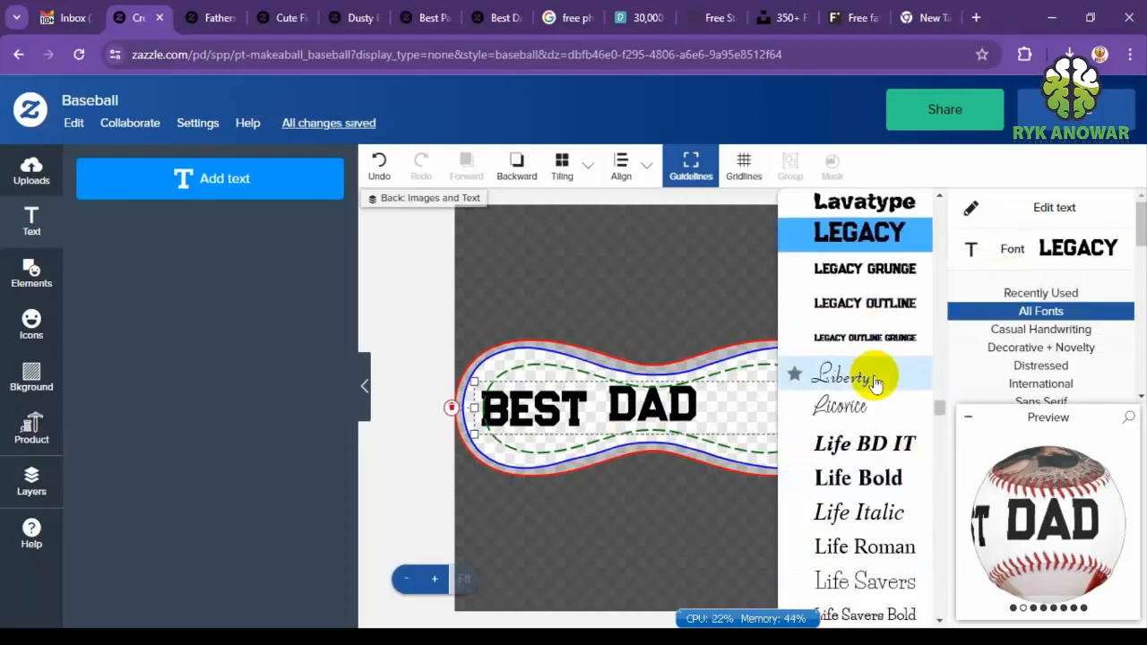
scroll(870, 367, "down", 4)
scroll(863, 461, "down", 2)
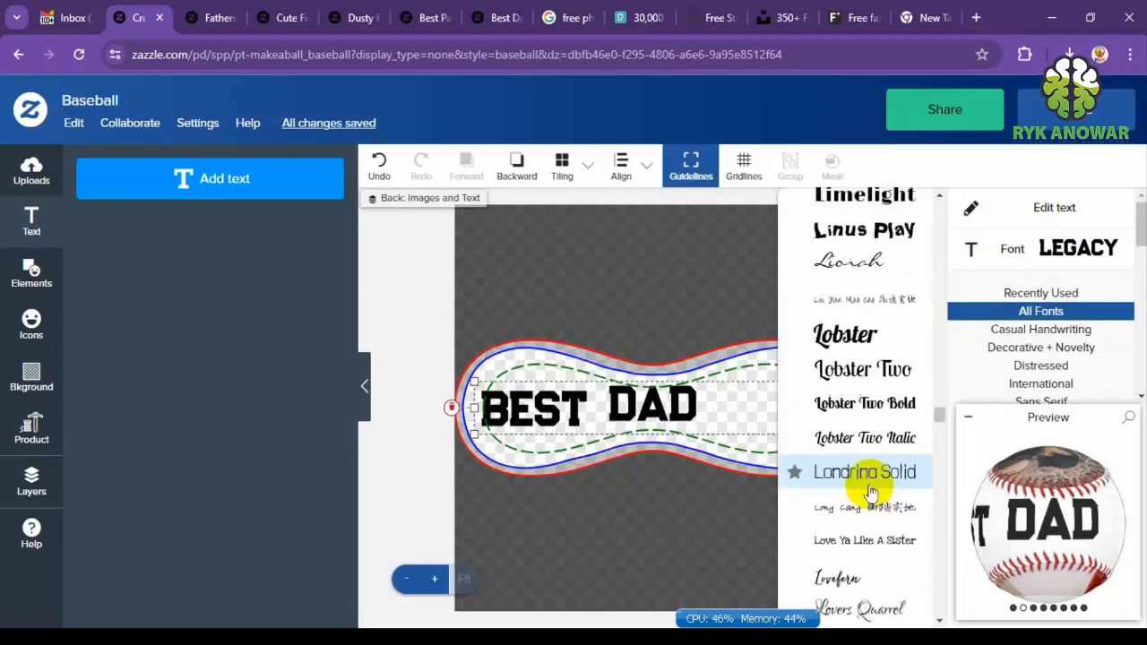
left_click(886, 546)
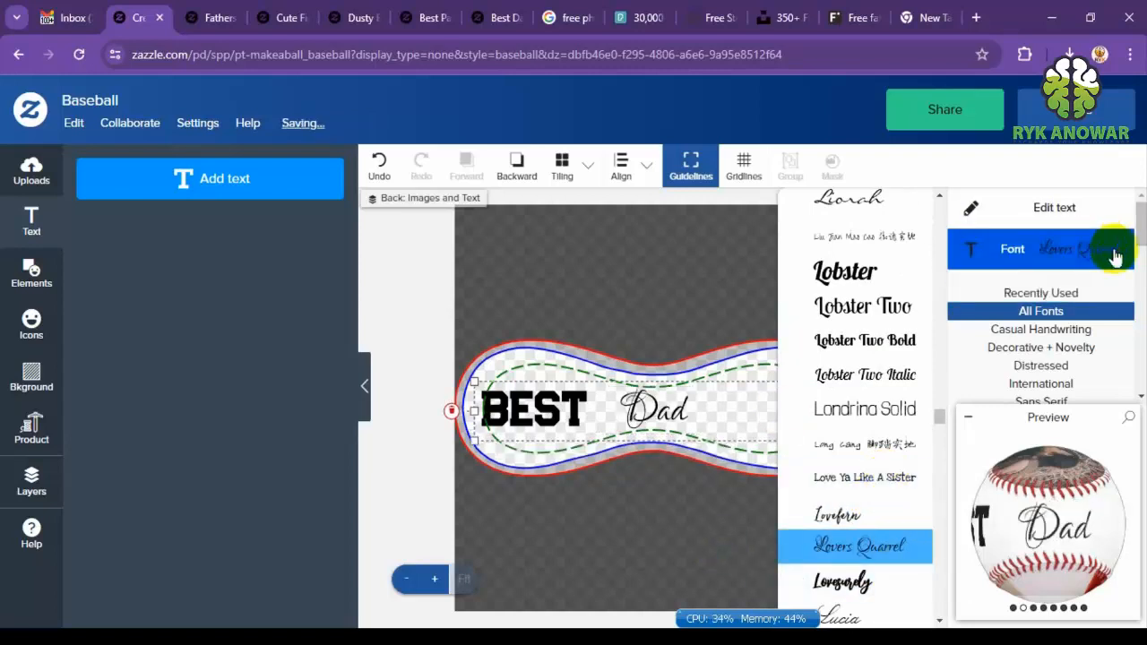
left_click(1114, 251)
Set the "Dad" text to size 120 and place it right beside "BEST".
left_click(1086, 335)
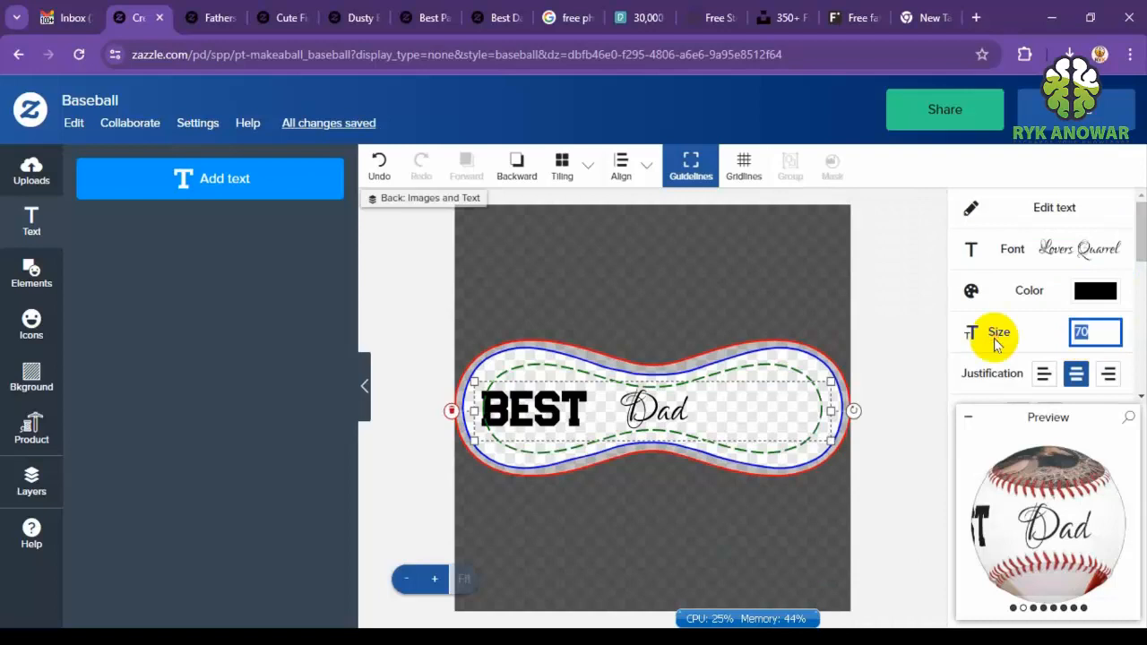
key("Return")
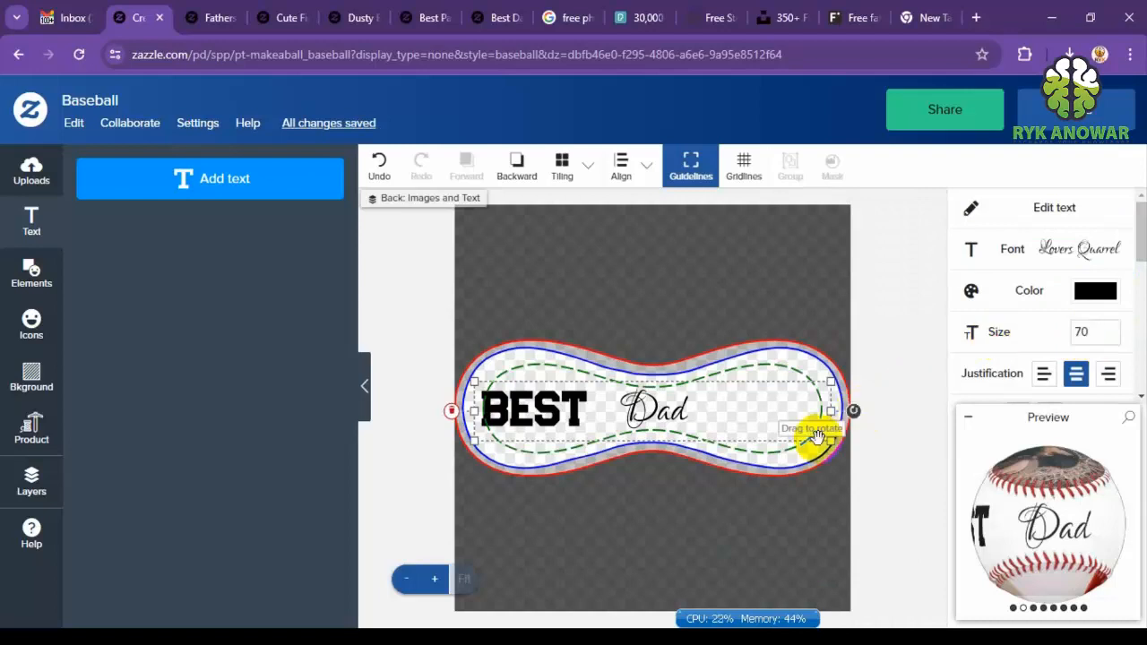
left_click_drag(693, 421, 687, 404)
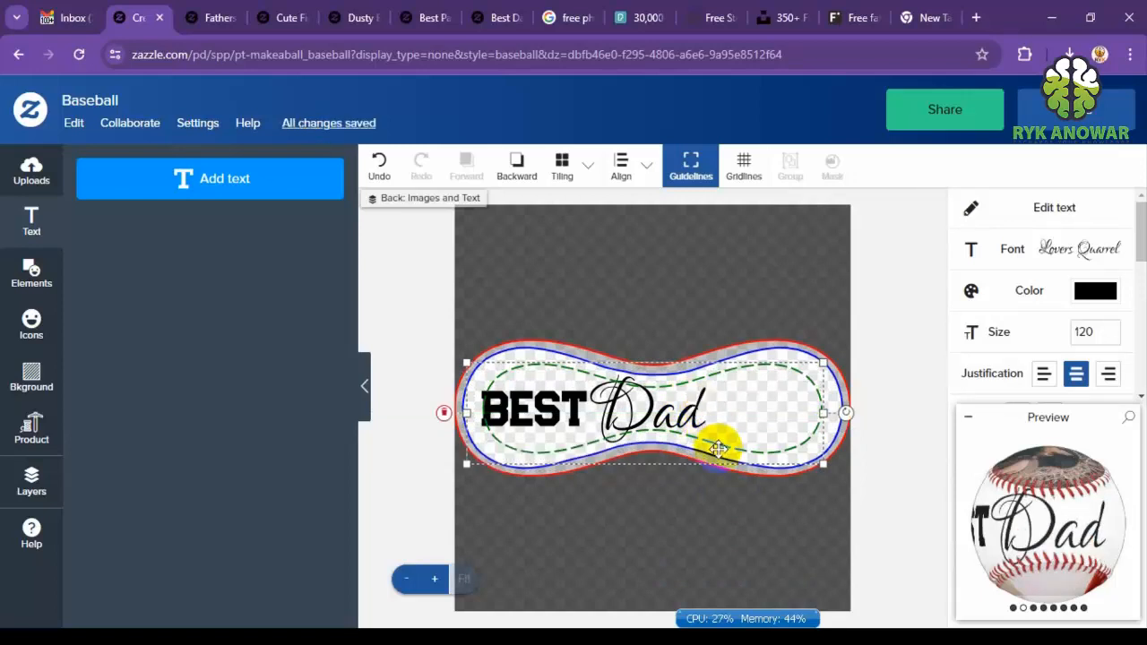
Move "Dad" above the back panel and place a duplicate of the "BEST" text in the panel's right half.
left_click(179, 179)
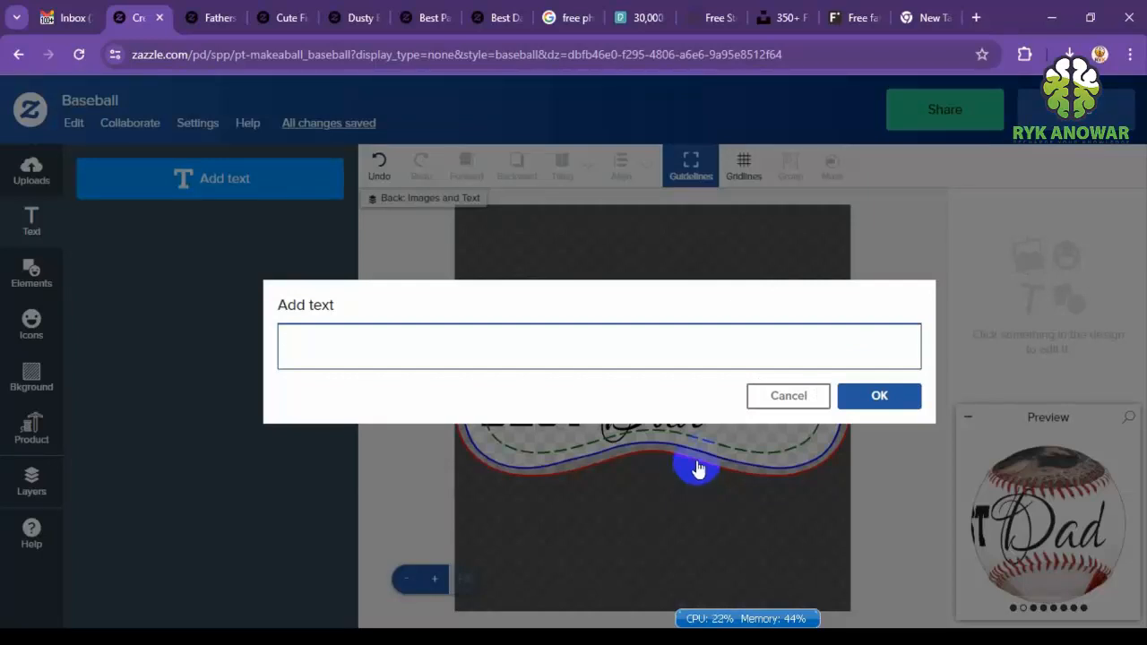
left_click(768, 396)
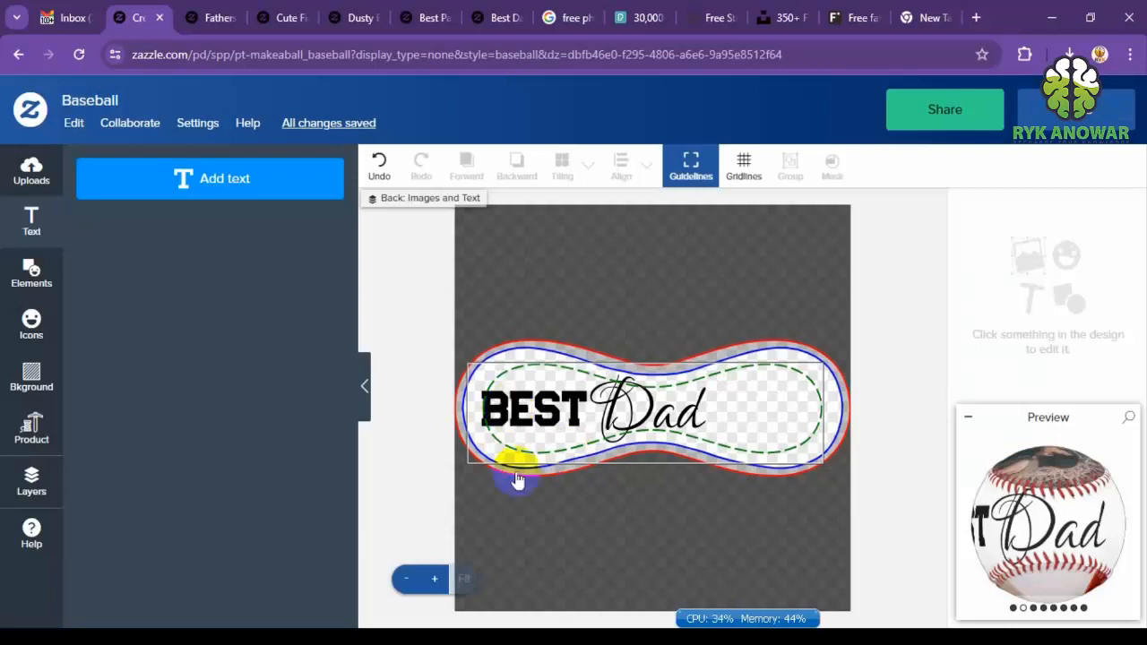
left_click_drag(652, 403, 652, 288)
left_click(543, 410)
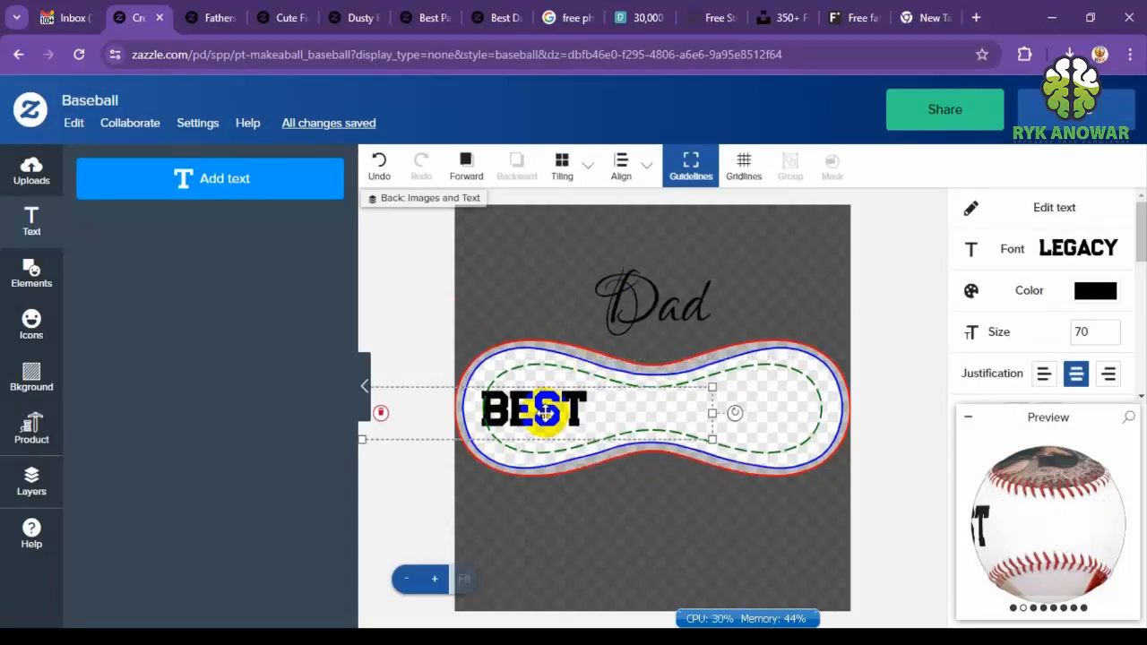
left_click_drag(544, 411, 741, 442)
Change the duplicated text to "EVER" and move "Dad" back between "BEST" and "EVER".
double_click(741, 410)
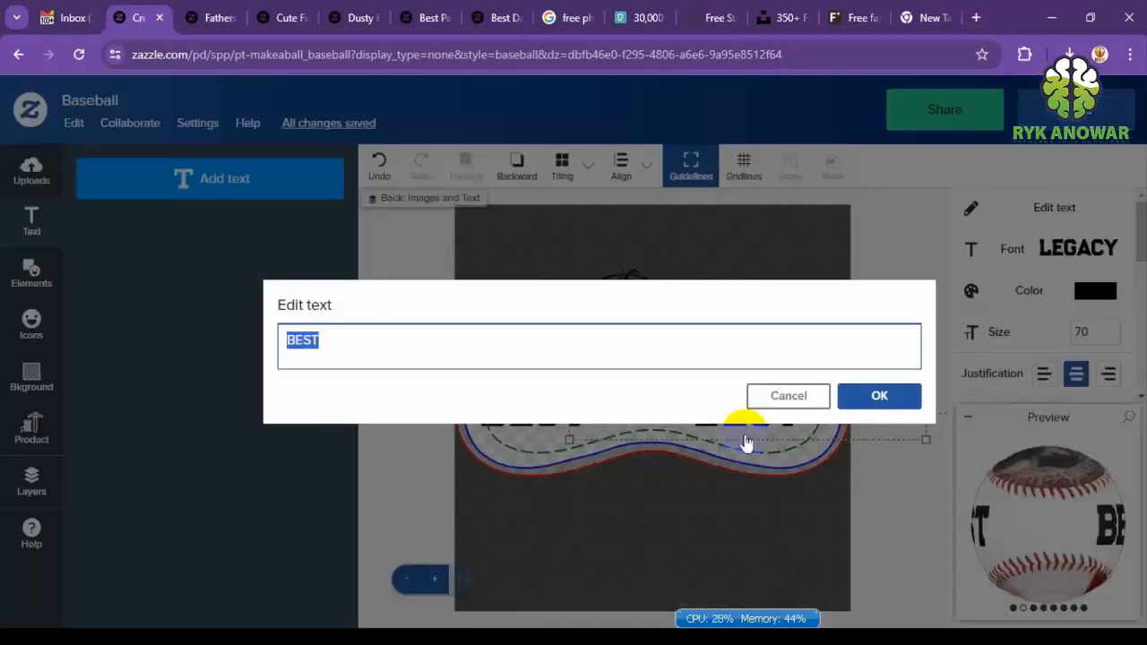
type("EV")
key("BackSpace")
type("VER")
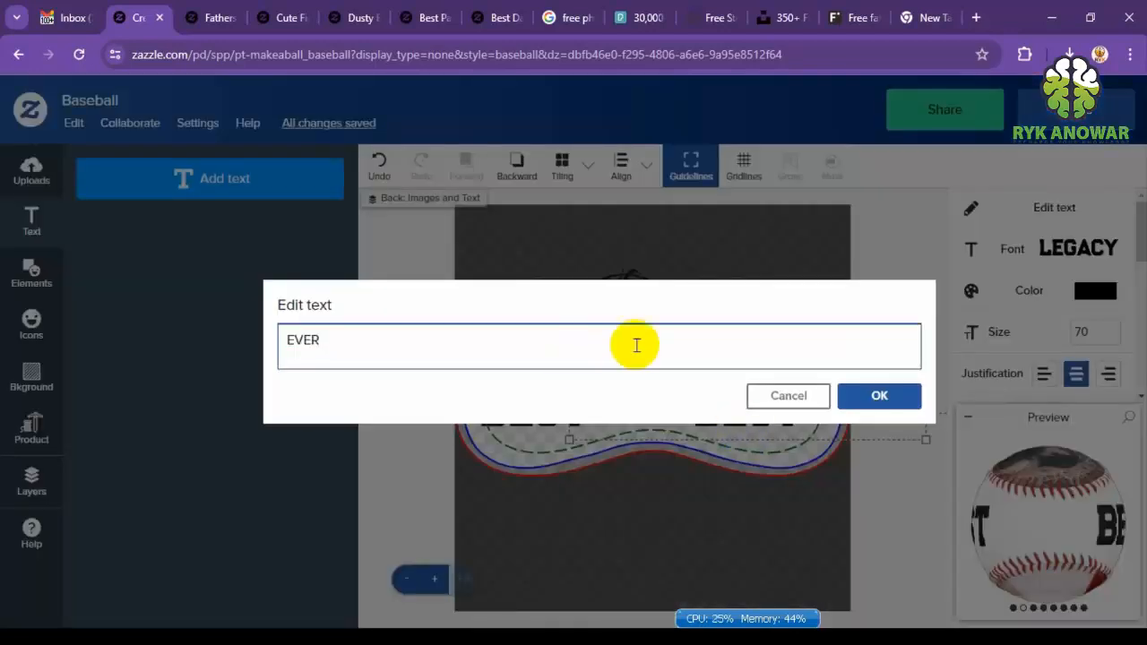
left_click(854, 404)
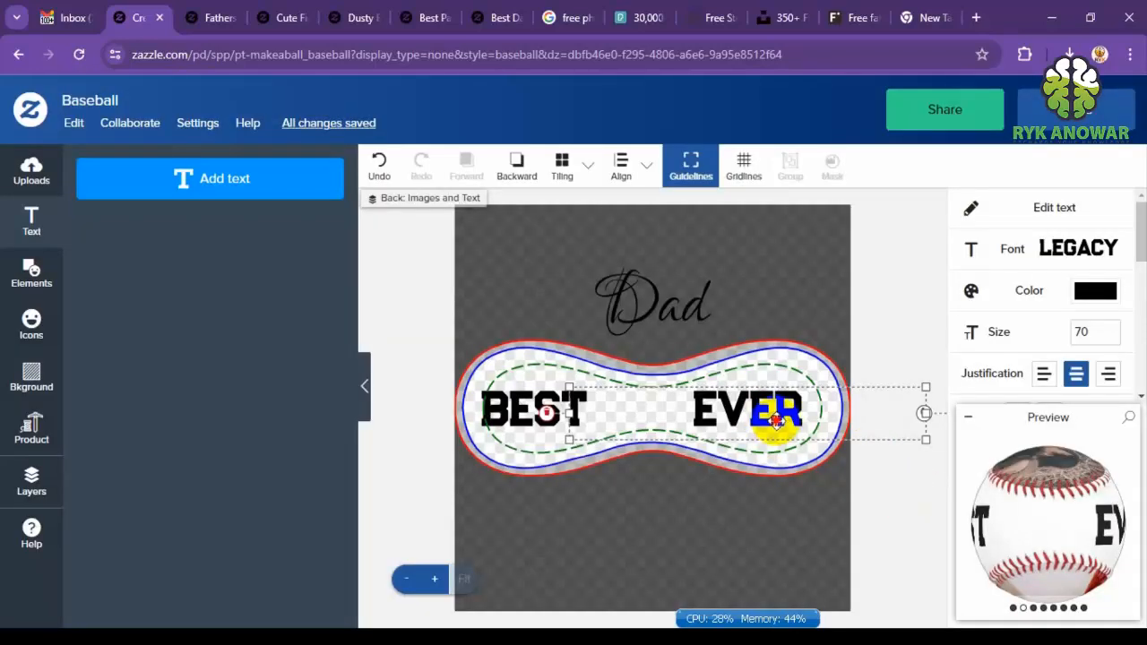
left_click_drag(673, 302, 672, 410)
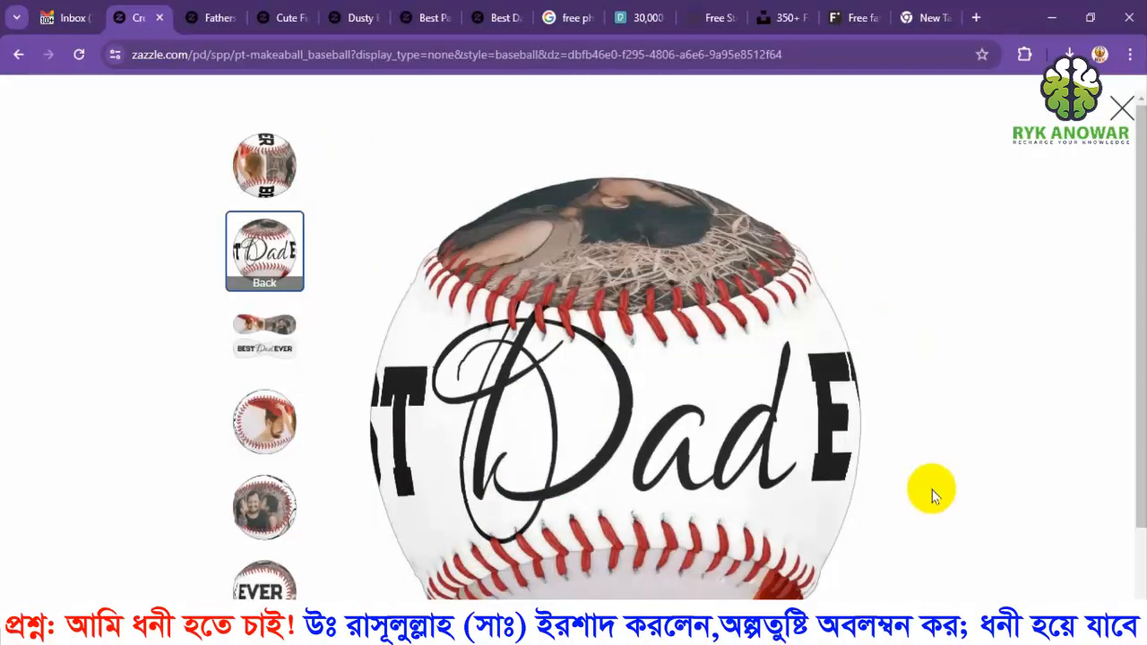
Check the flat Panels view in the enlarged product preview and return to the design.
left_click(255, 327)
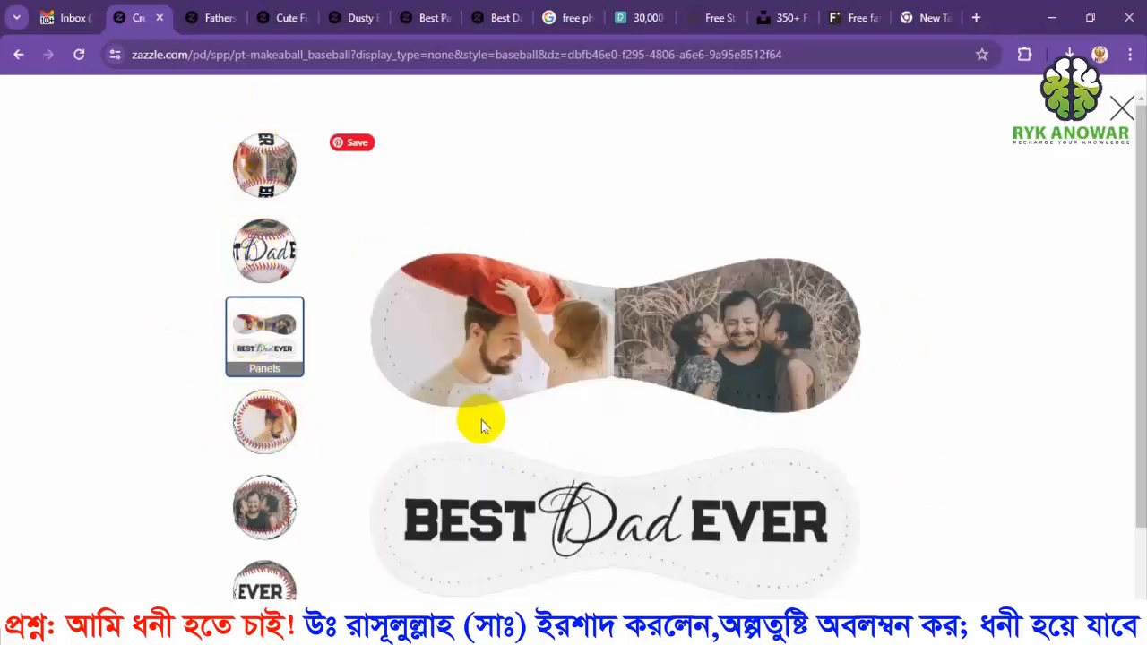
left_click(1122, 109)
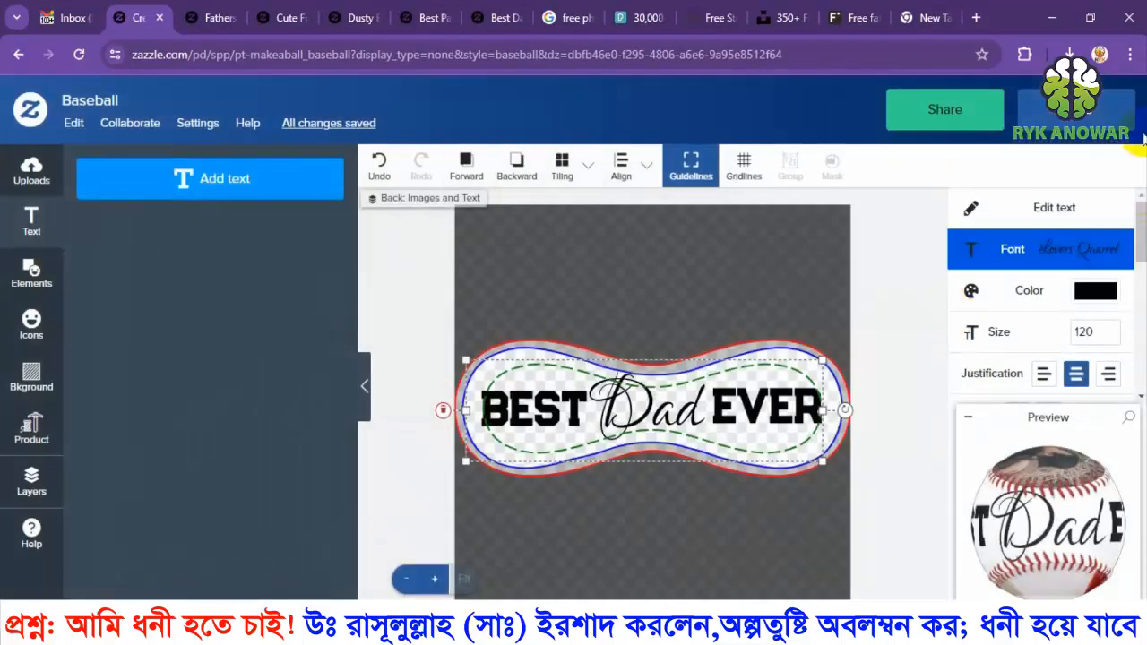
Finish the baseball design and open the form for posting it for sale.
left_click(1116, 103)
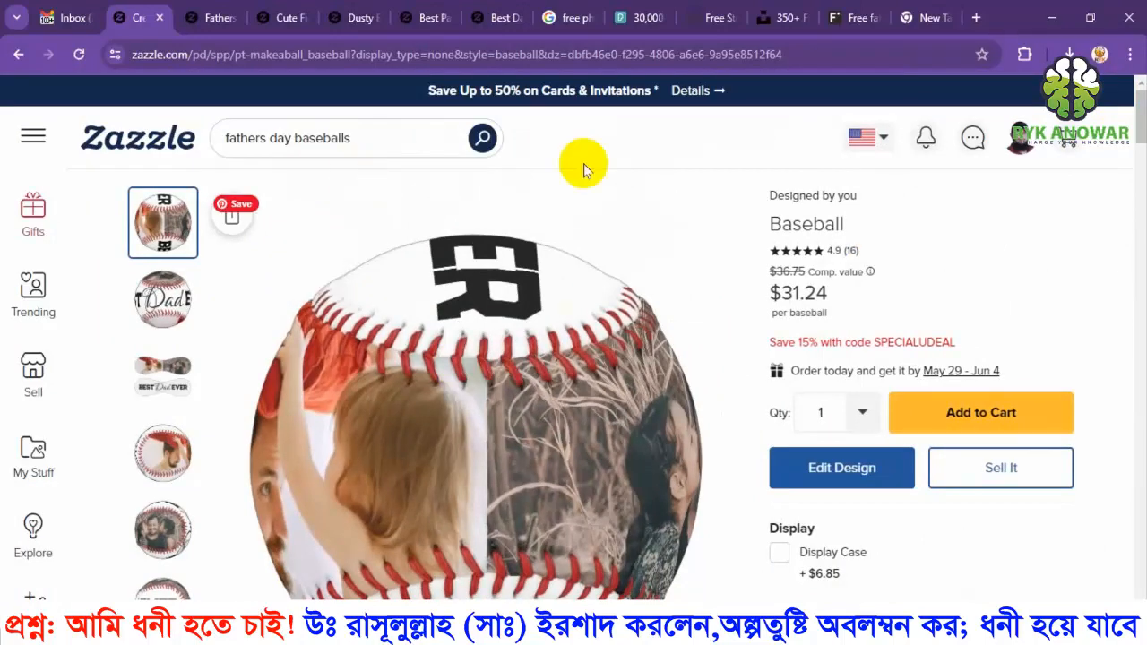
scroll(686, 174, "down", 1)
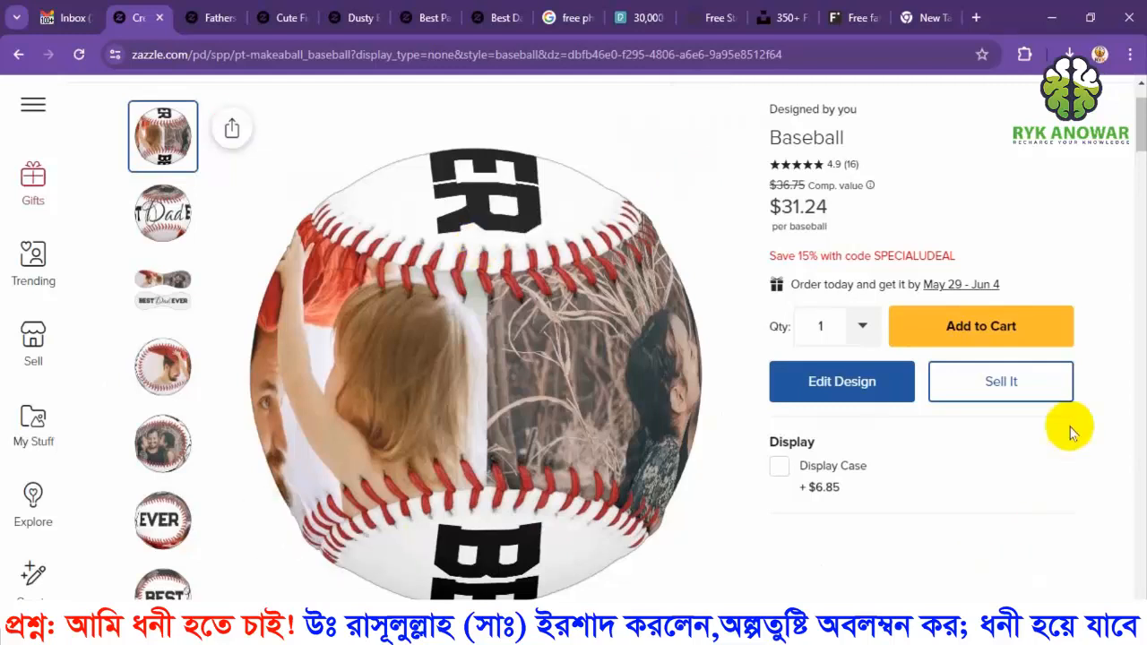
left_click(1026, 399)
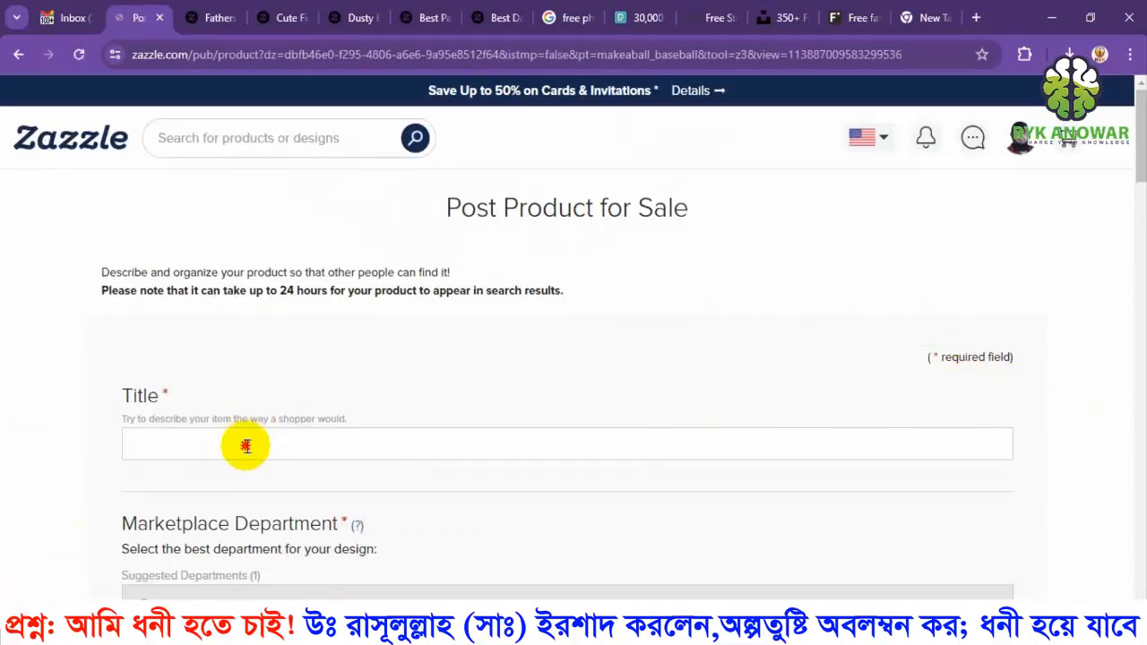
Enter "Best Cute Dad Ever. Happy Fathers Day" as the product title.
left_click(247, 445)
type("Be")
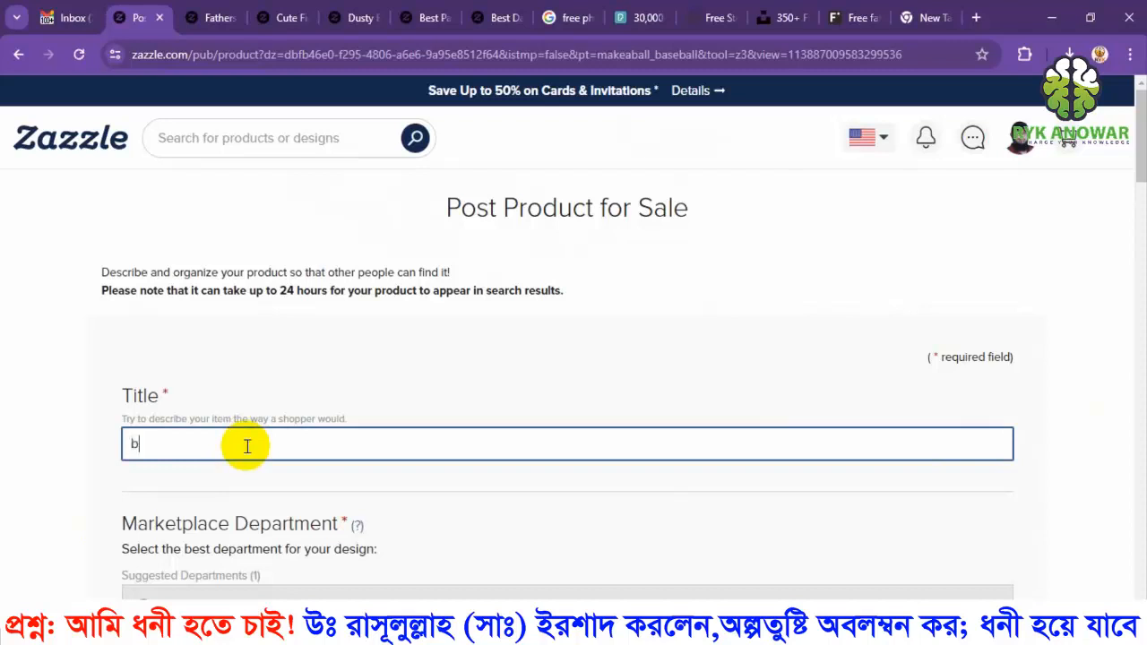
type("st D")
key("BackSpace")
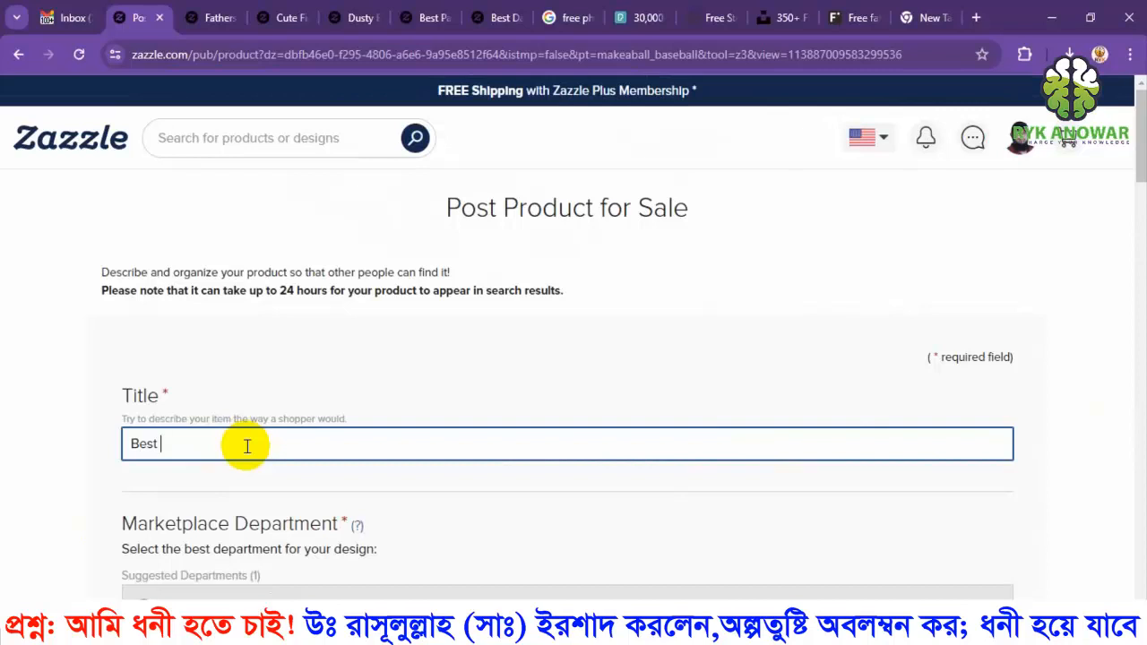
type("Cute Dad Ever")
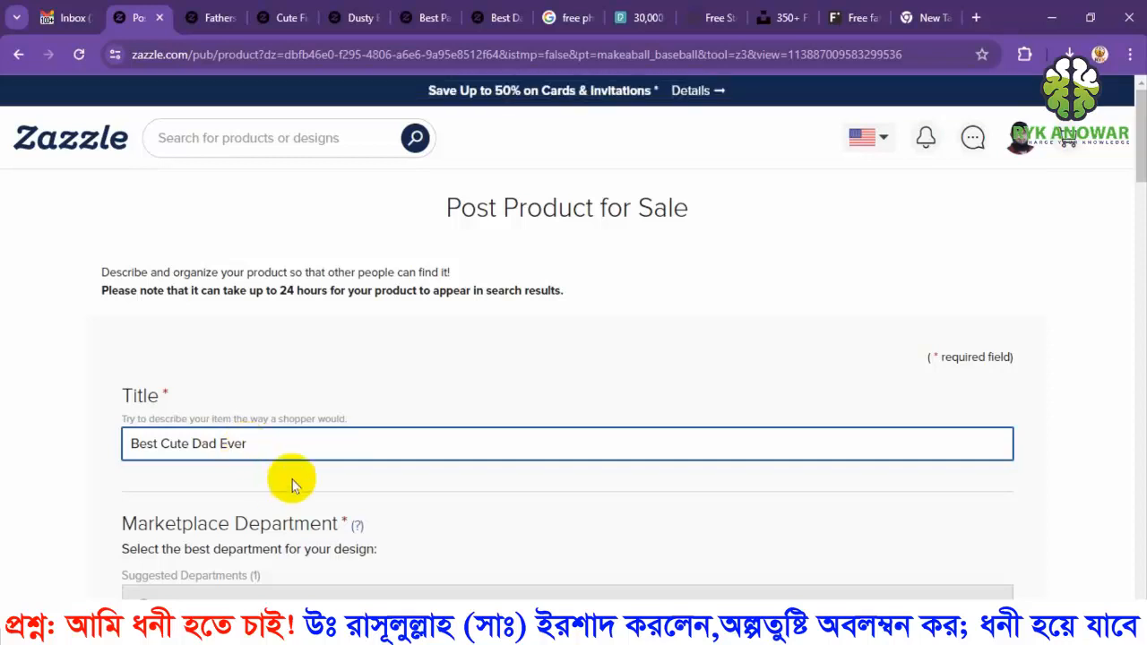
scroll(309, 422, "down", 2)
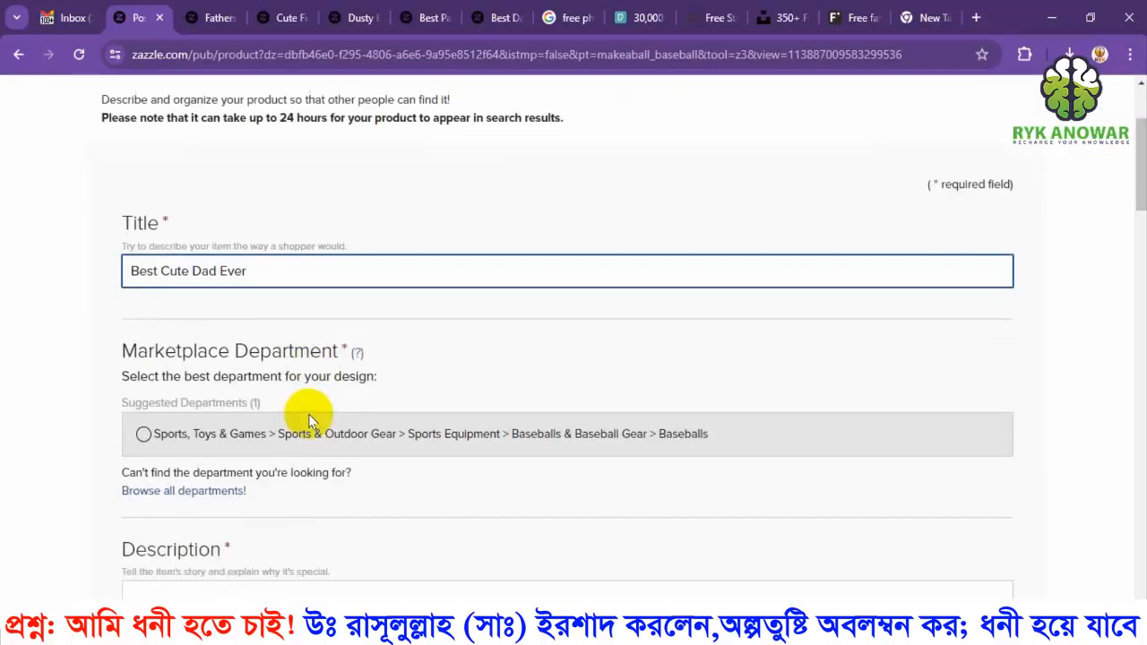
type(". Happy Fathe")
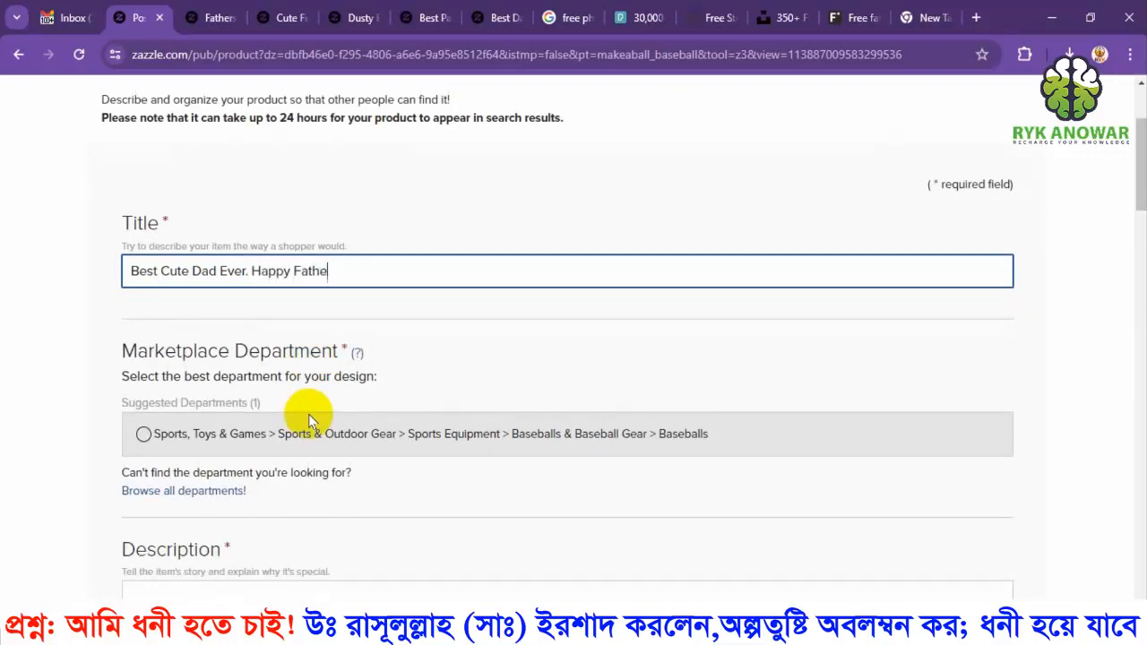
type("rs Day")
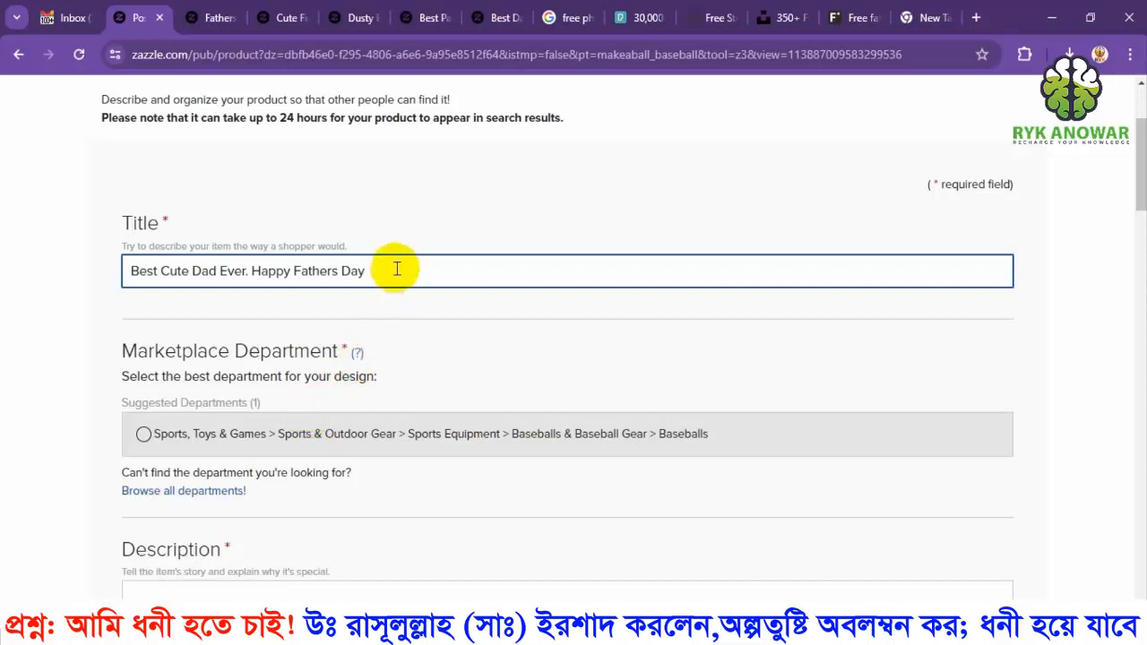
Assign the suggested Baseballs department and reuse the title text as the description's first line, ending it with a period and a line break.
left_click_drag(397, 268, 3, 250)
key("ctrl+c")
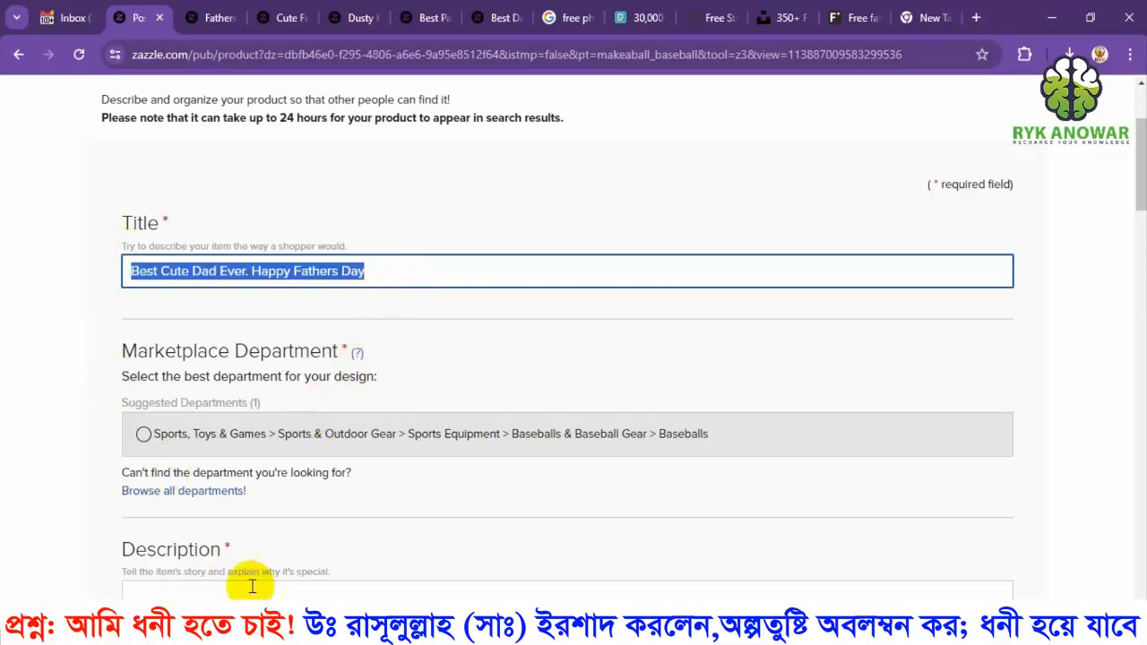
left_click(143, 434)
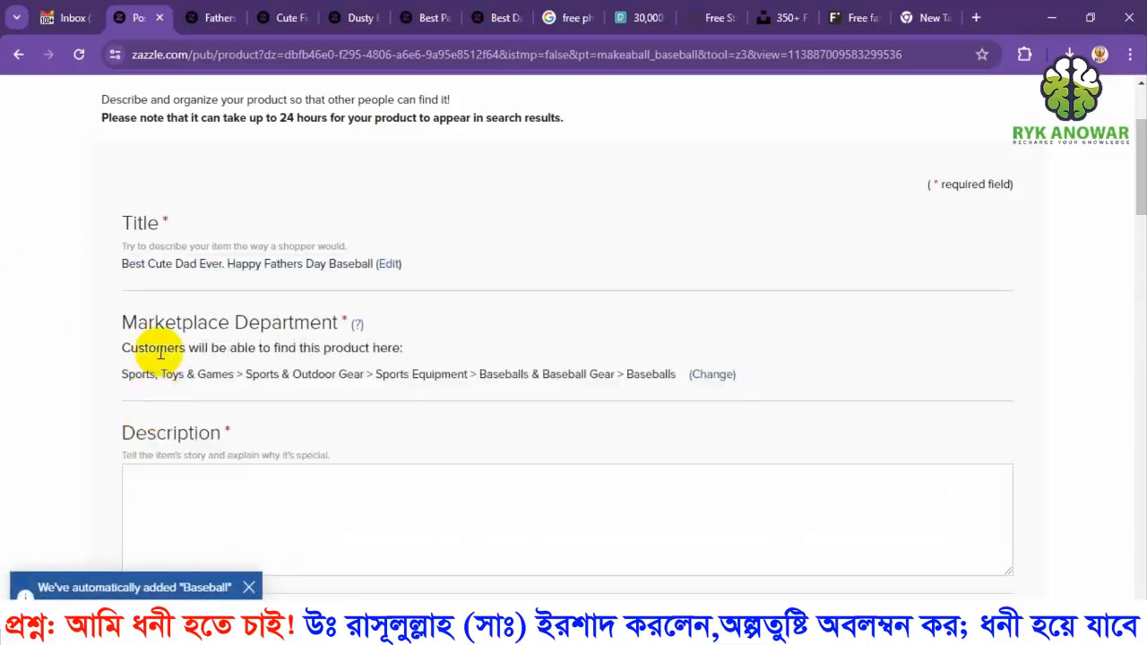
left_click(279, 512)
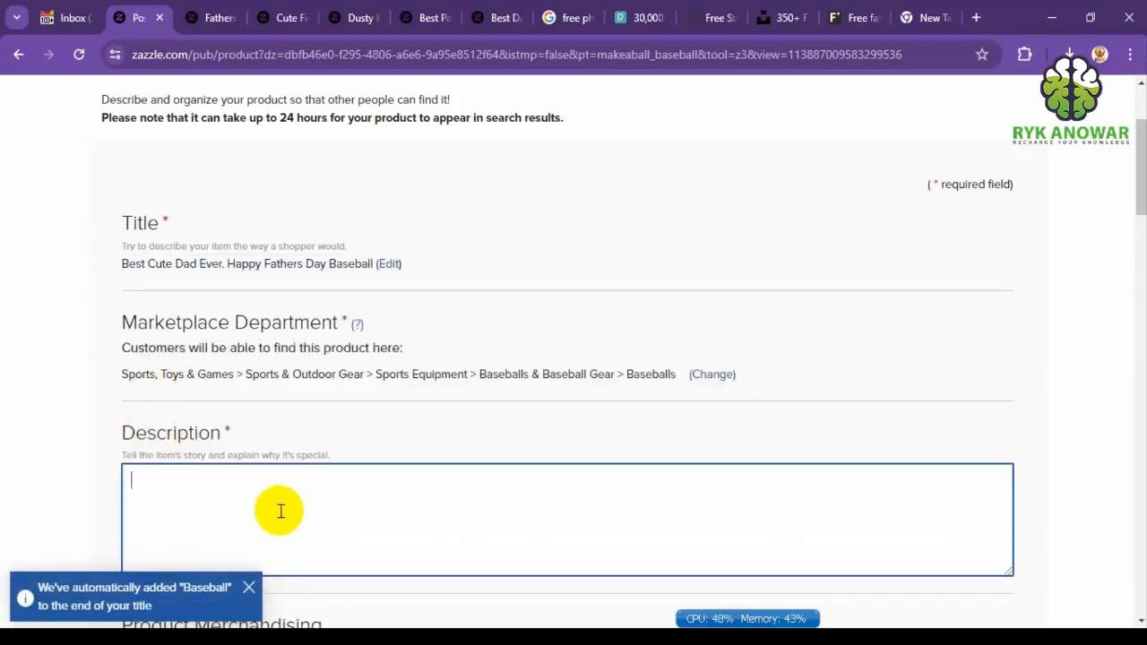
key("ctrl+v")
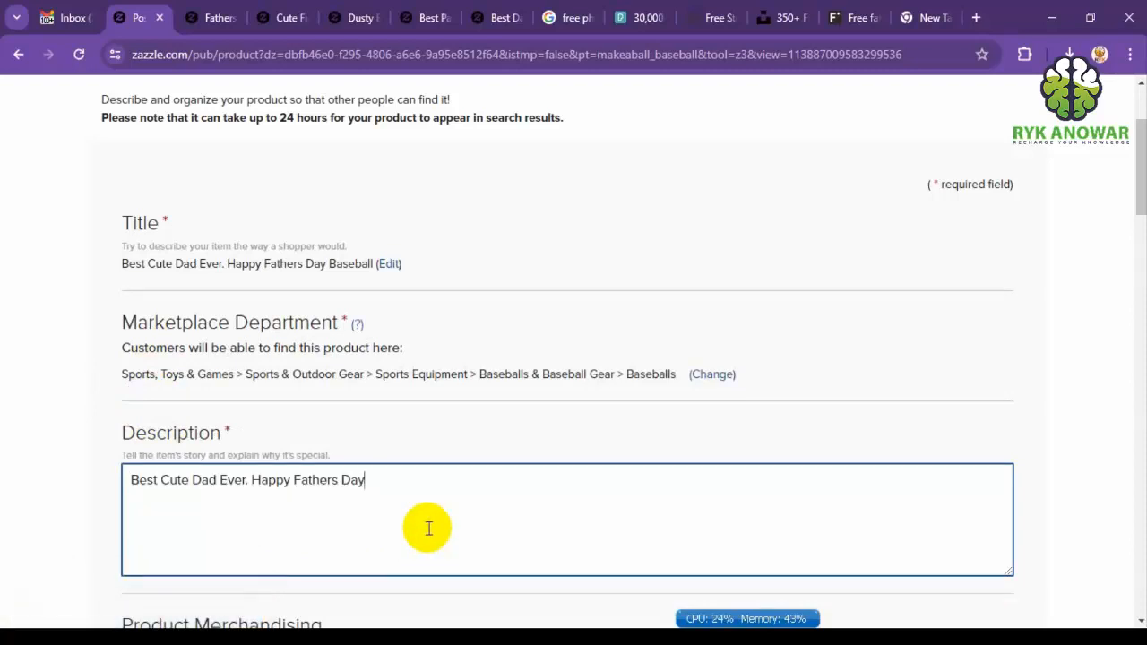
type(".")
key("Return")
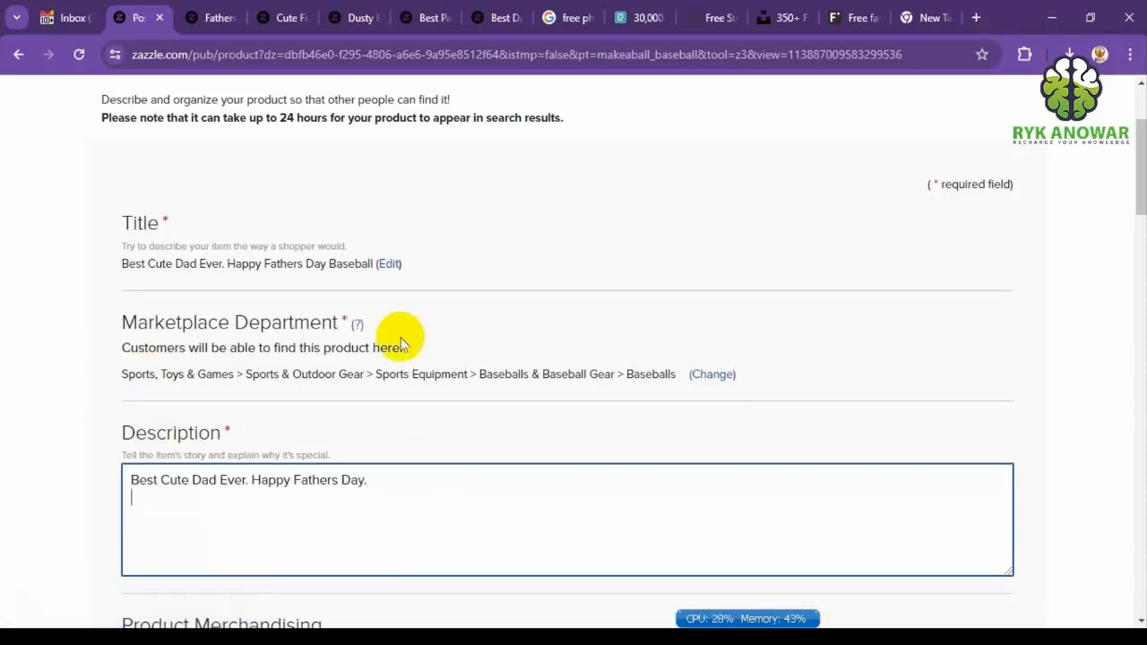
Copy "Customize with a special personal message" from the About This Design text of the open Best Dad Ever photo baseball listing.
left_click(484, 25)
scroll(696, 422, "down", 10)
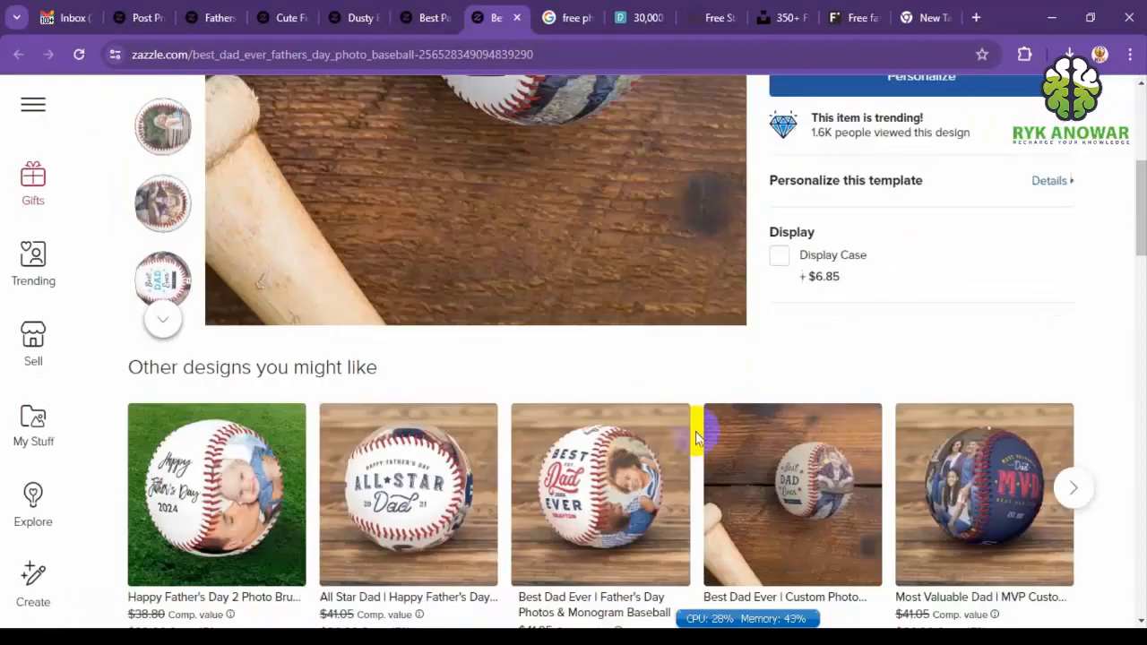
scroll(838, 439, "down", 5)
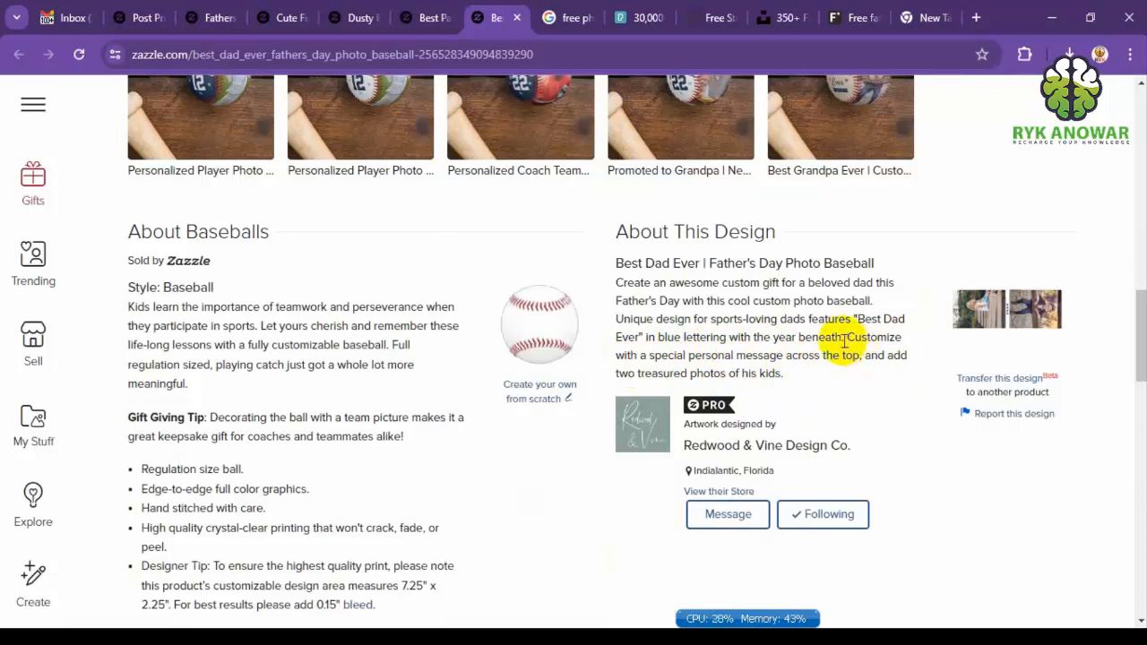
left_click_drag(847, 338, 827, 383)
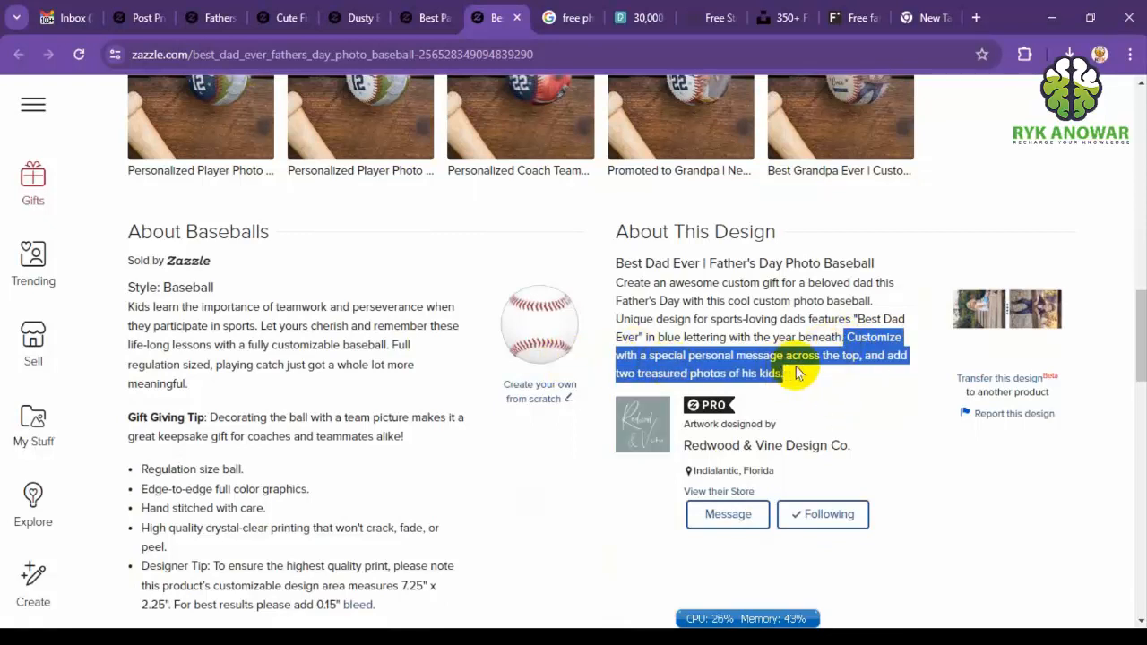
left_click_drag(845, 337, 779, 354)
key("ctrl+c")
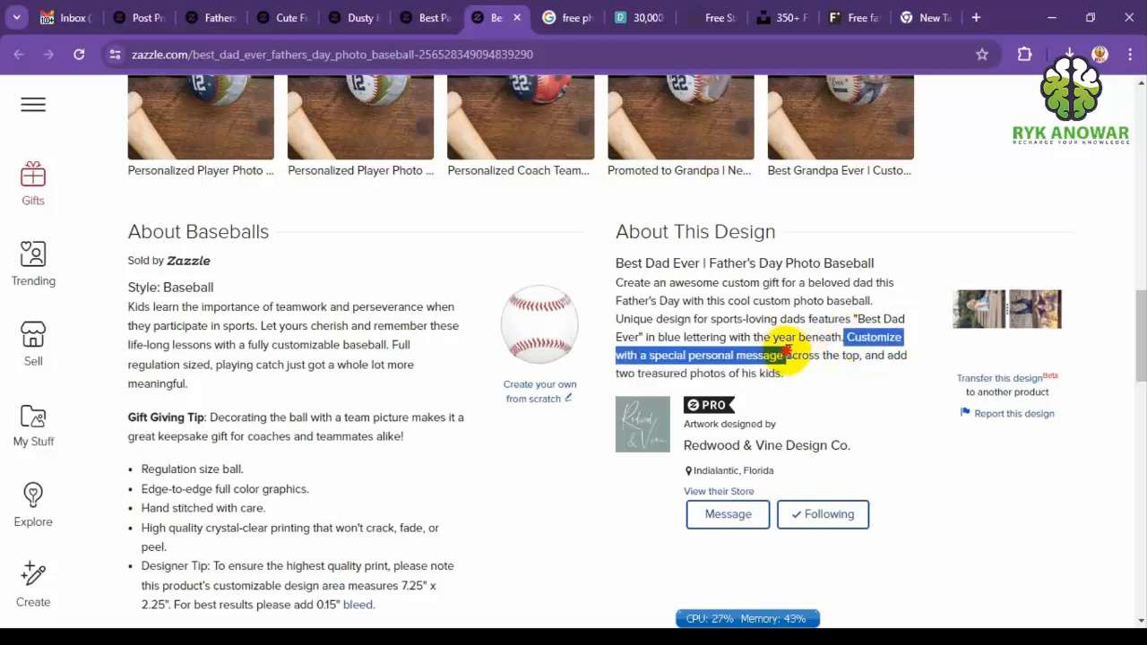
Move the Post Product for Sale page to its own window and paste the copied phrase as the description's second line without a leading space.
left_click_drag(144, 18, 405, 228)
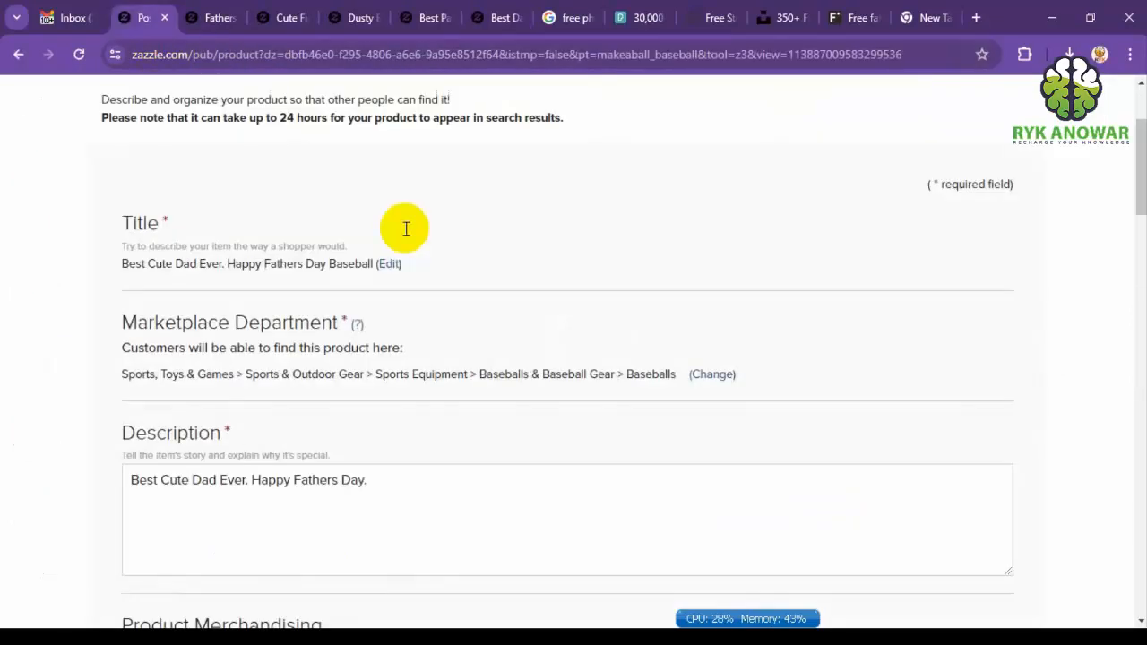
left_click(516, 52)
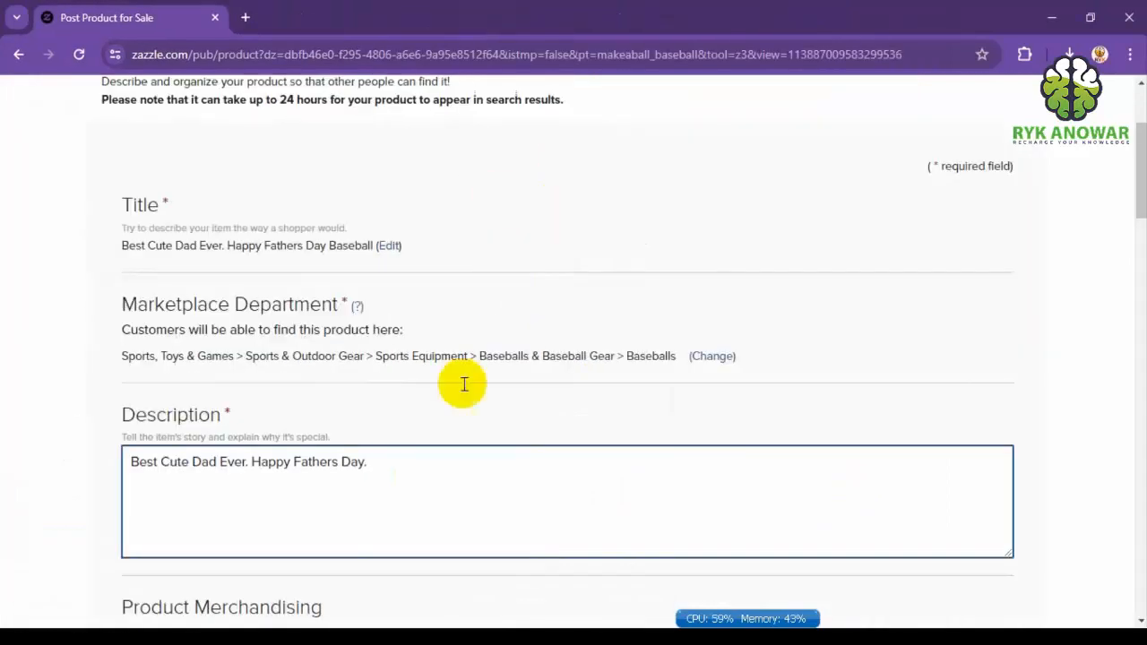
key("ctrl+v")
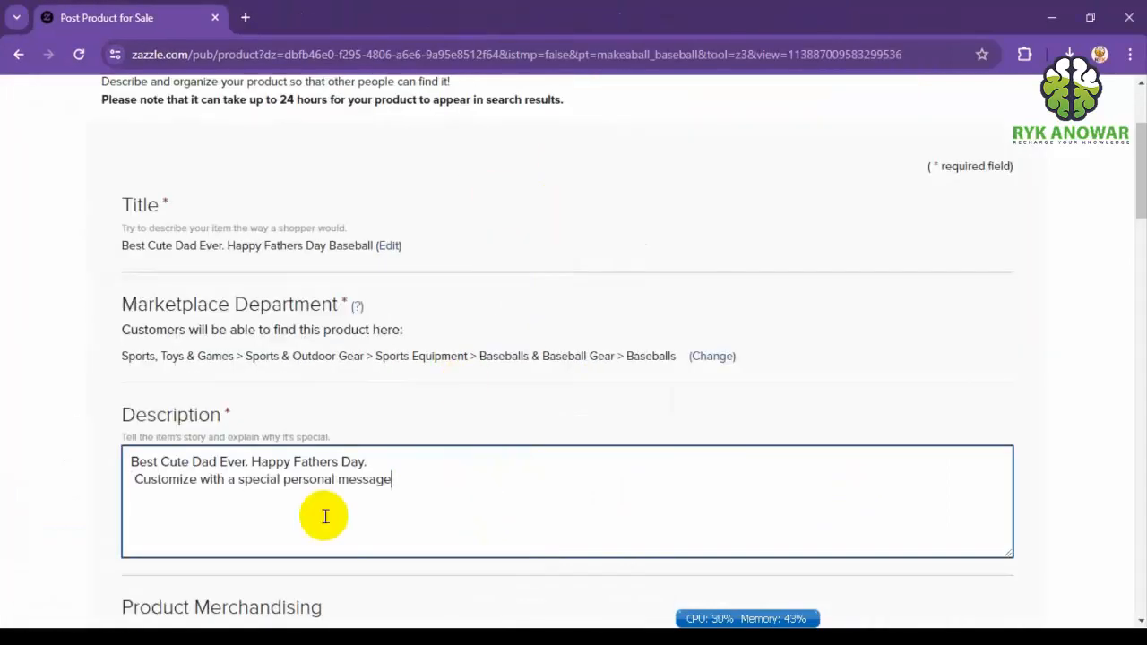
left_click(128, 479)
key("Delete")
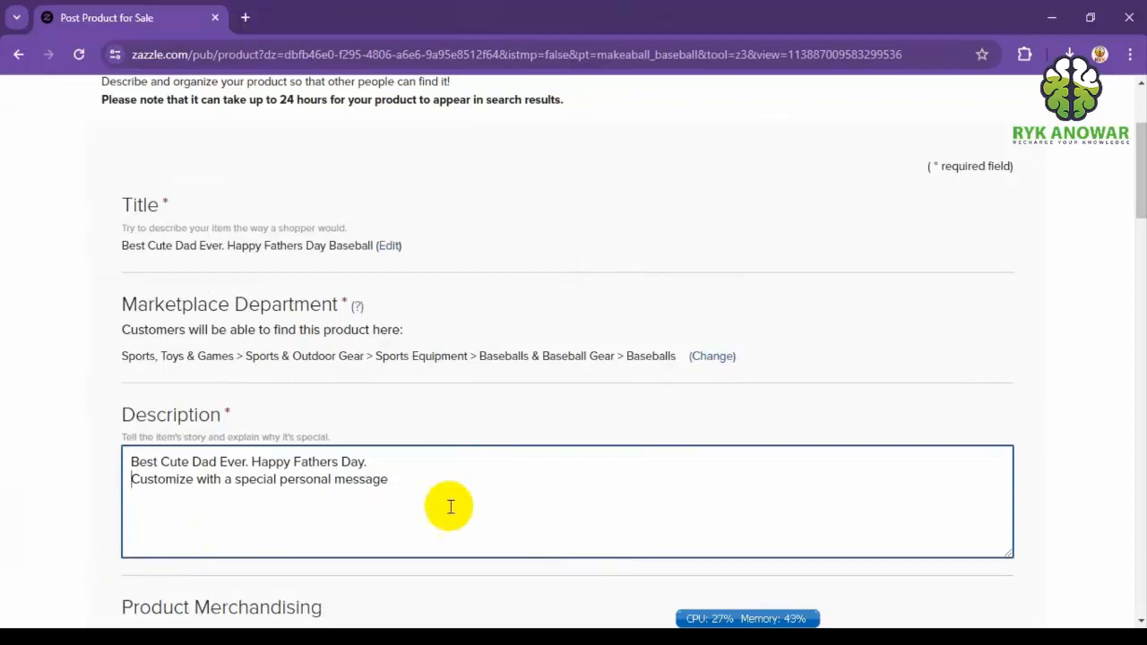
left_click(473, 486)
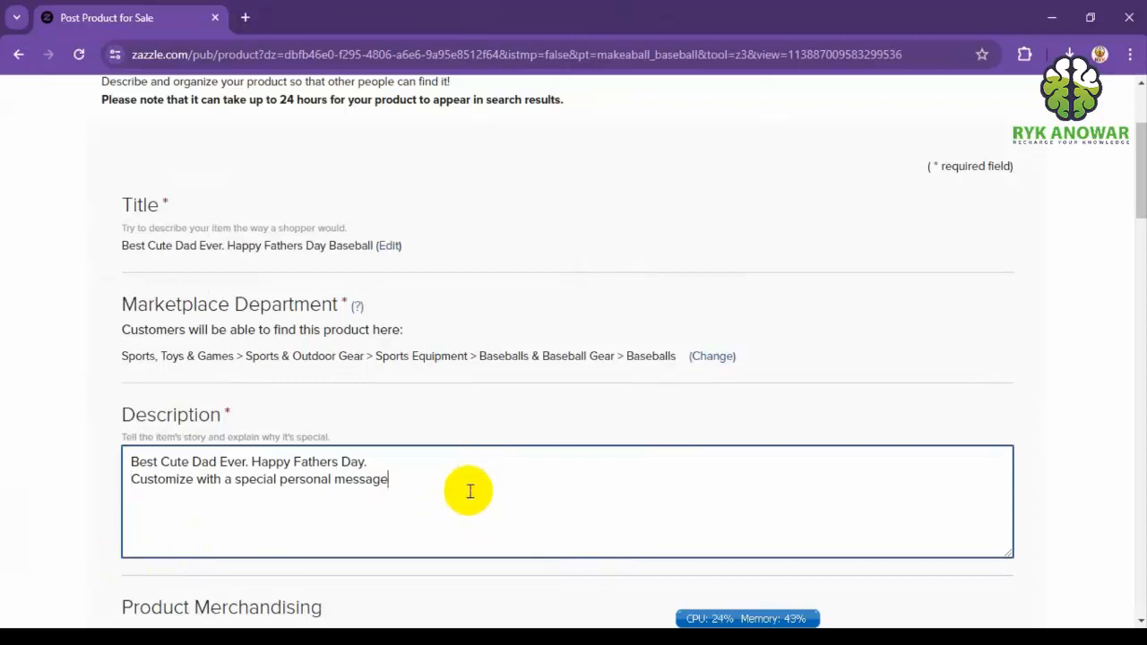
left_click(258, 504)
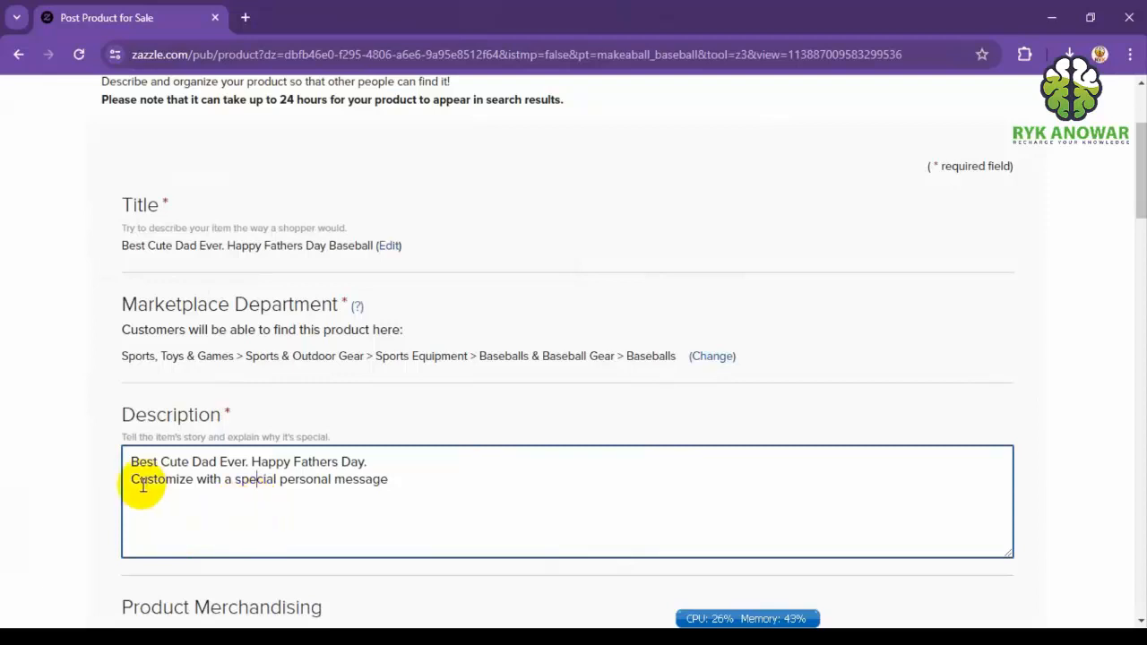
left_click(145, 488)
left_click(197, 487)
left_click_drag(258, 486, 264, 486)
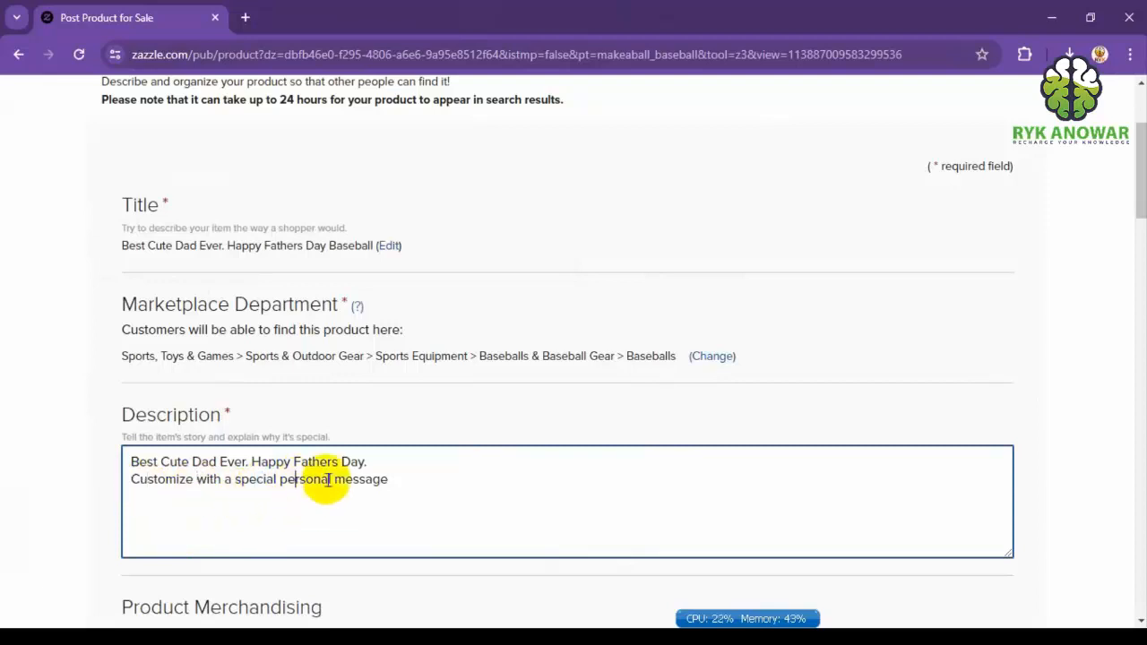
left_click(332, 480)
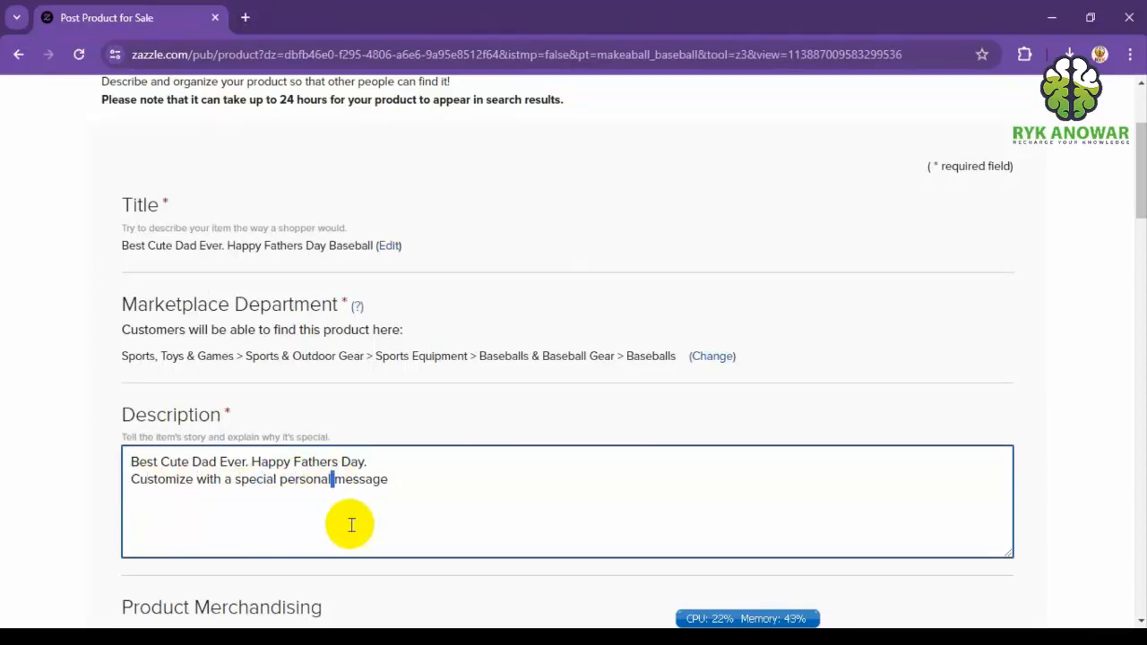
Complete the description's second line with "or your Happy moment Image.".
left_click(403, 478)
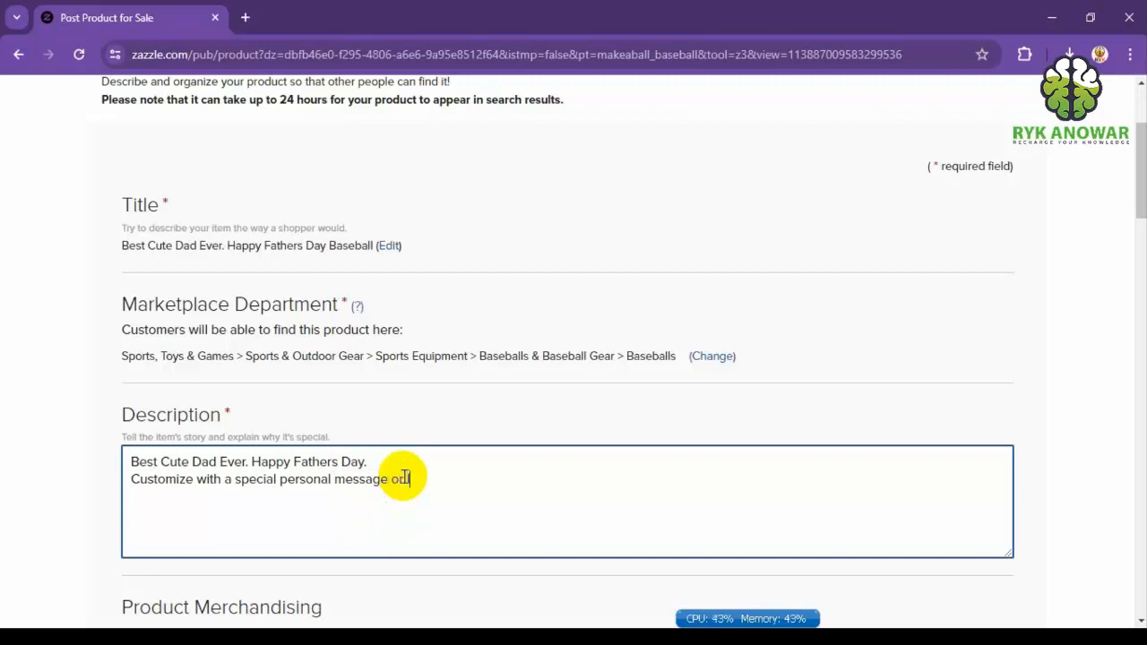
type("or your ")
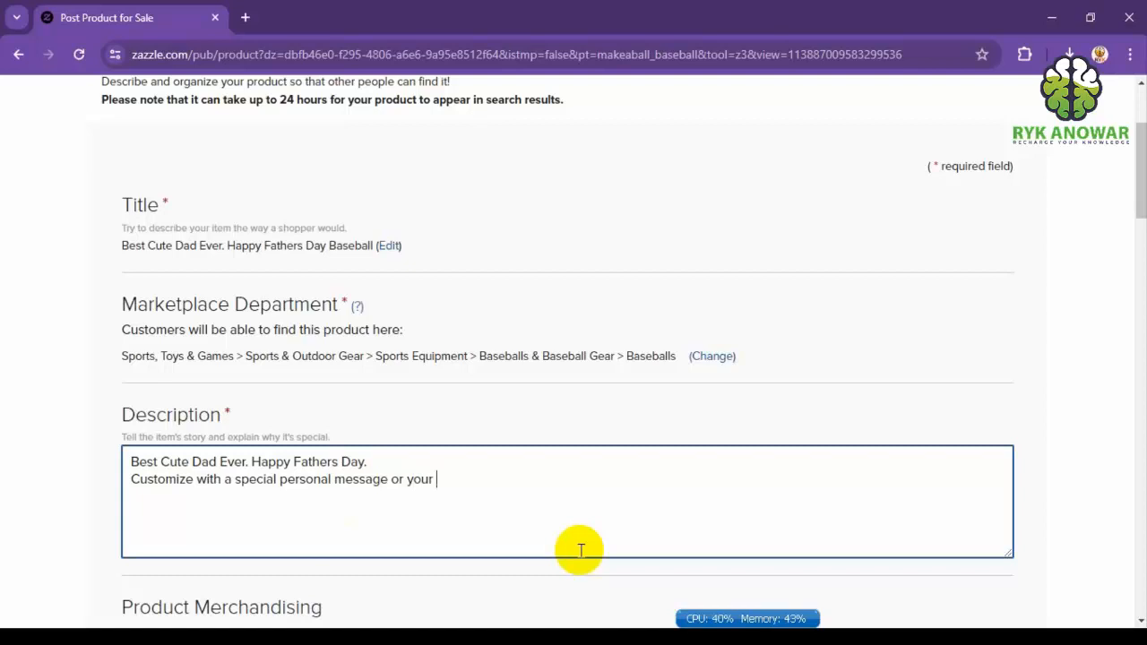
type("cute")
key("BackSpace")
key("BackSpace")
key("BackSpace")
key("BackSpace")
type("Happy moment ")
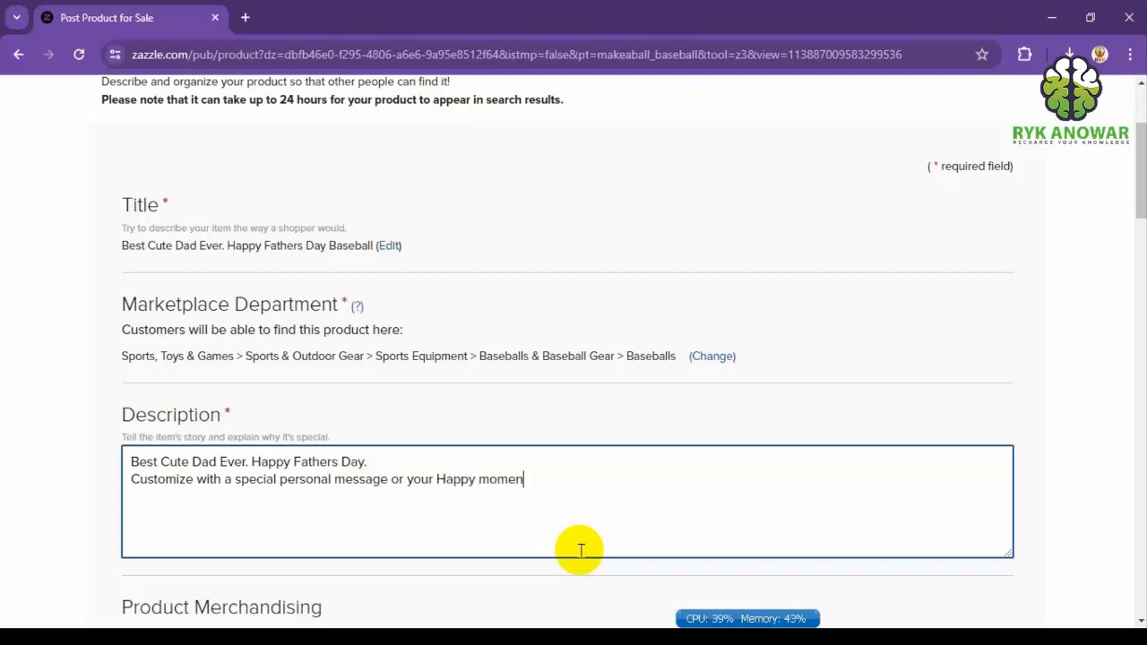
type("Image.")
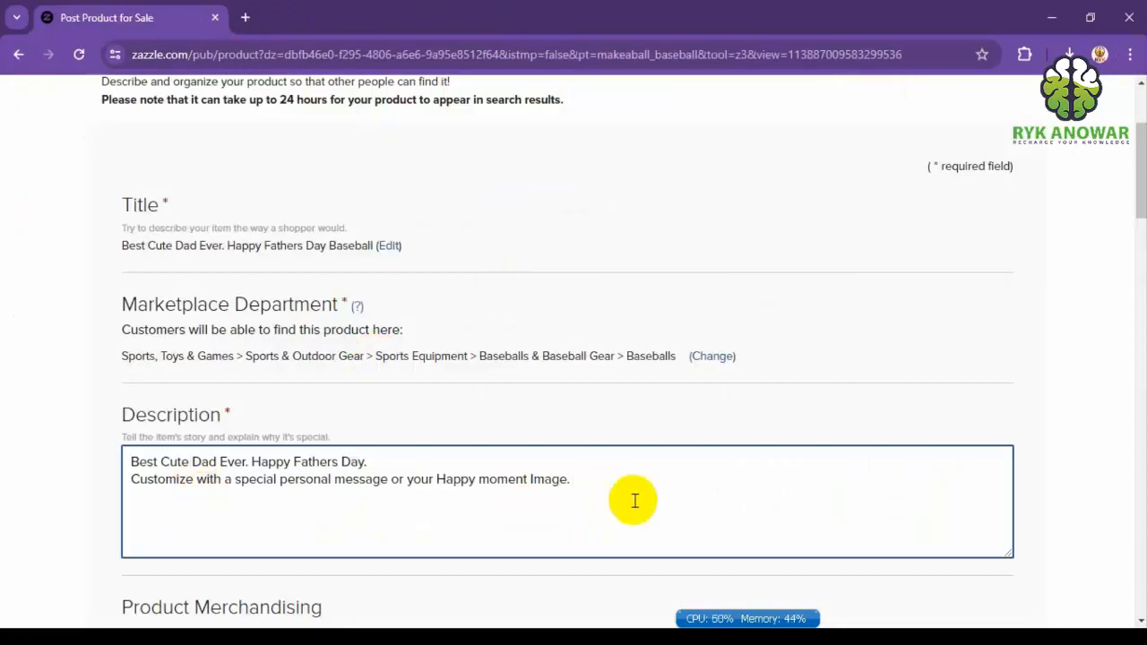
Search Google for "ai description generator" in a new tab and open the Ahrefs Free AI Product Description Generator form.
left_click(244, 18)
type("ai")
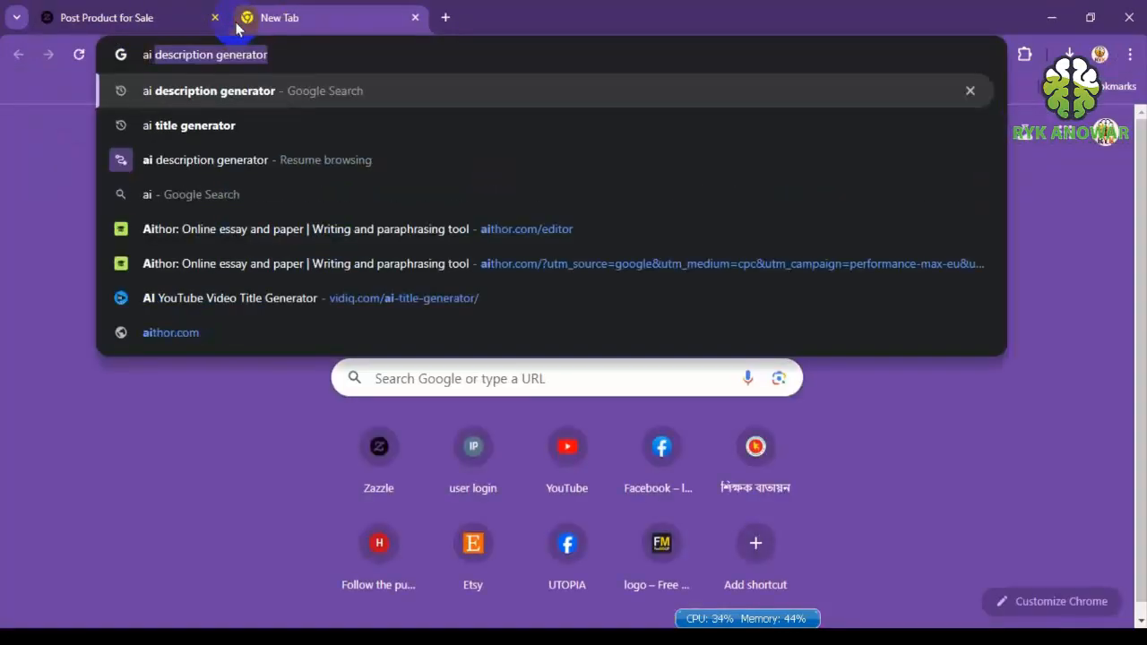
key("Return")
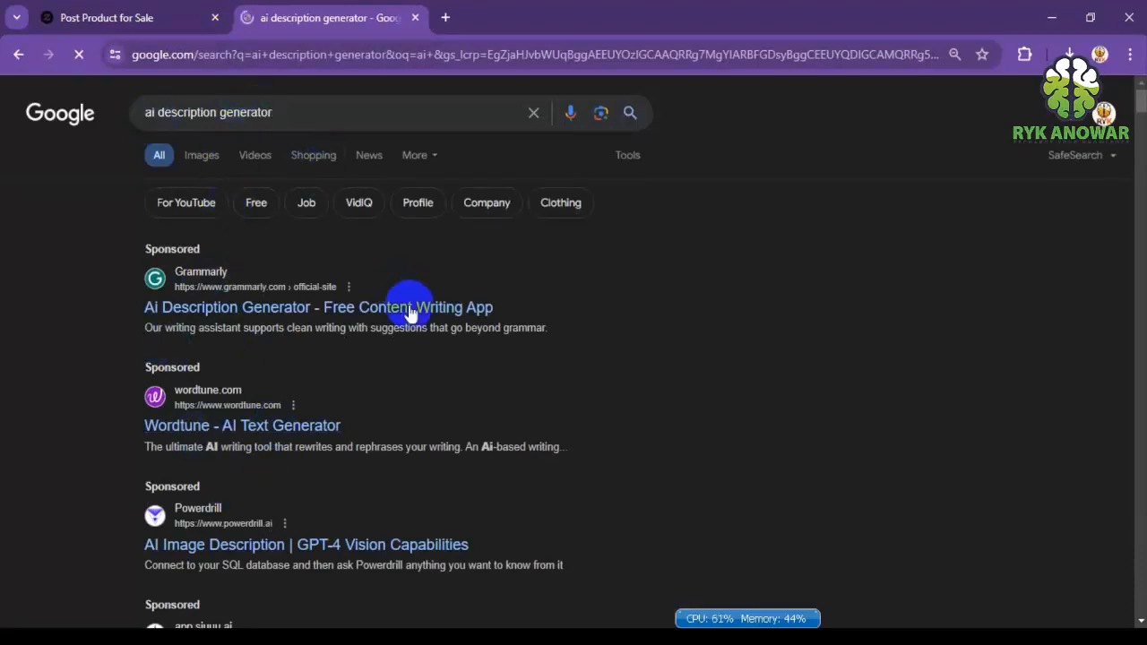
scroll(418, 310, "down", 3)
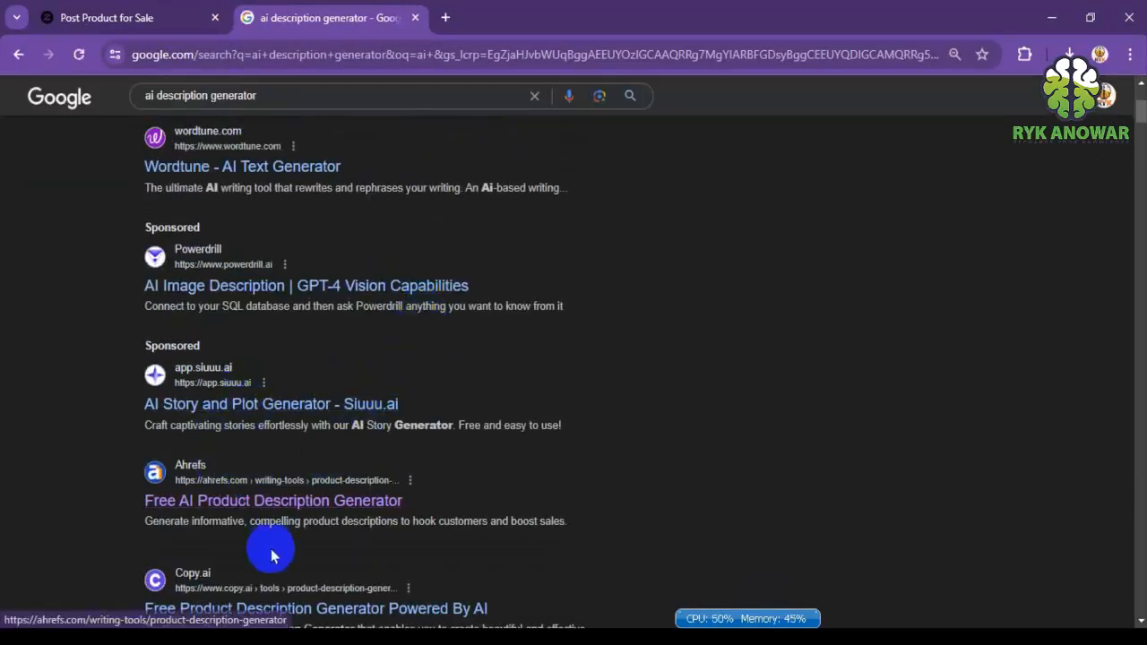
scroll(274, 538, "down", 2)
middle_click(208, 326)
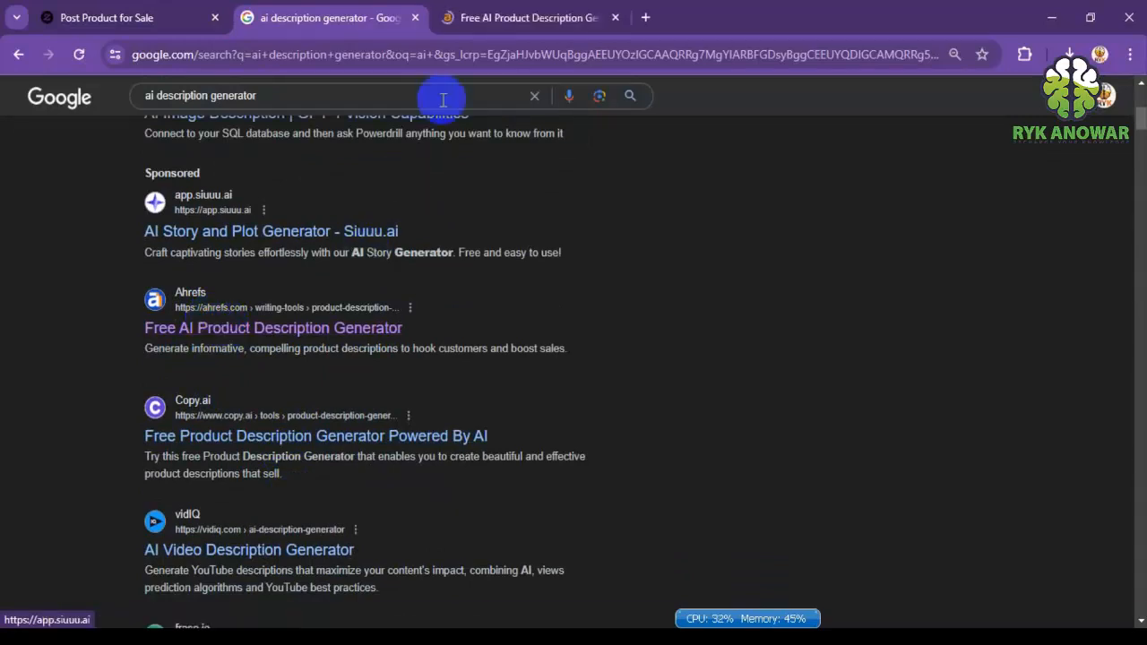
left_click(477, 26)
scroll(264, 525, "down", 3)
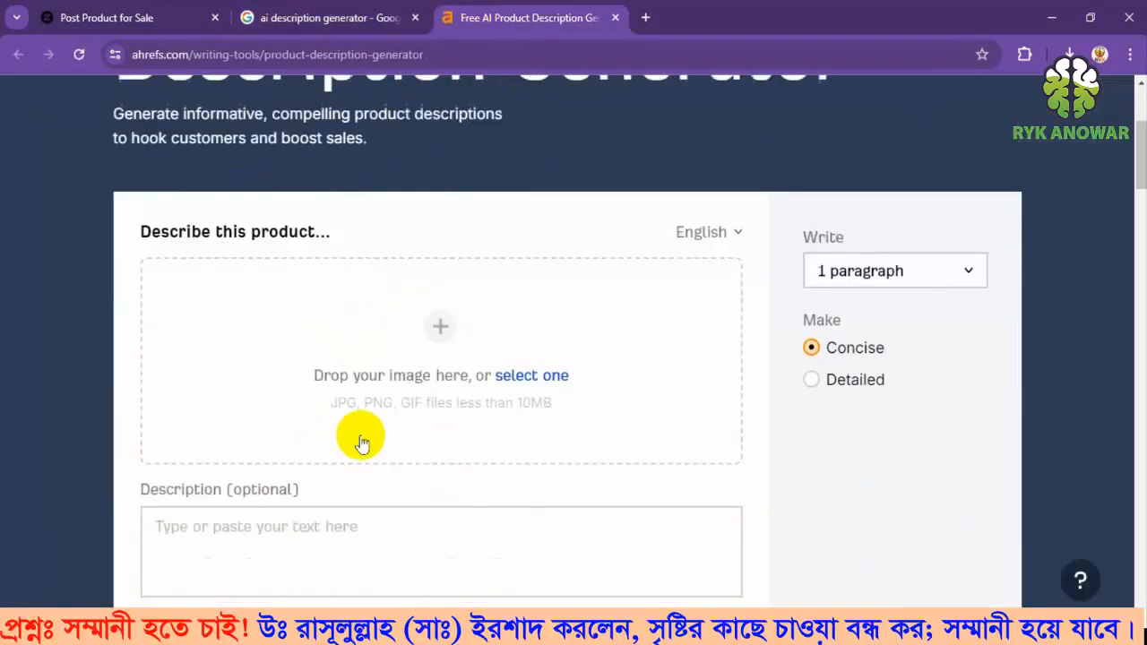
Generate an AI product description from the text "cute Fathers day" with the Formal tone.
left_click(328, 542)
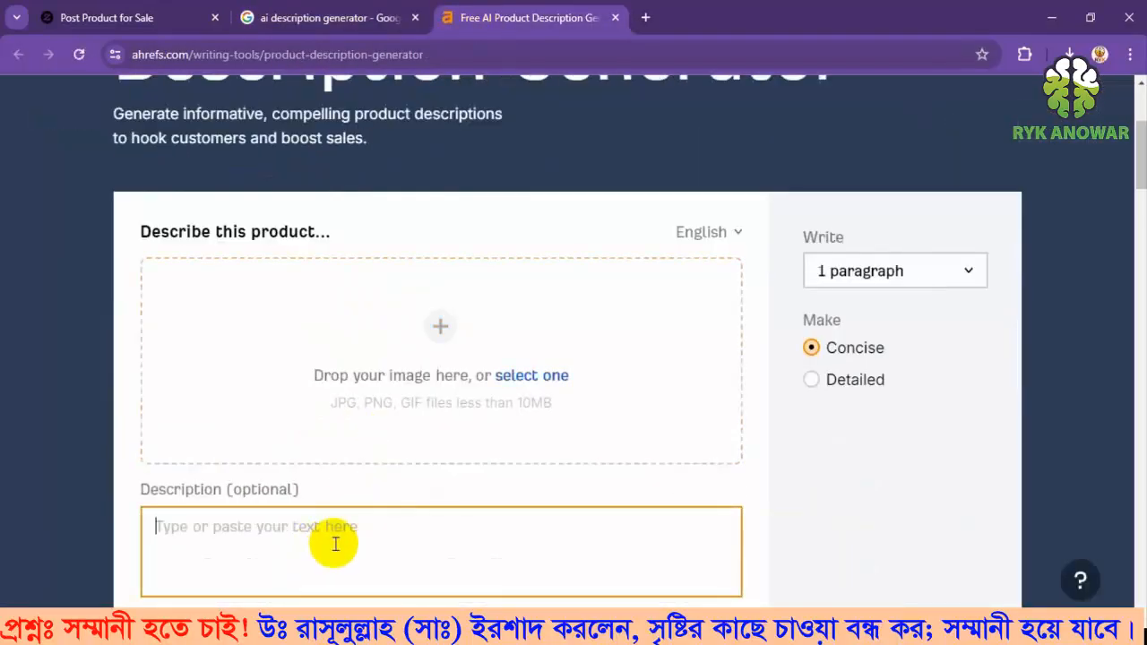
type("cute Father")
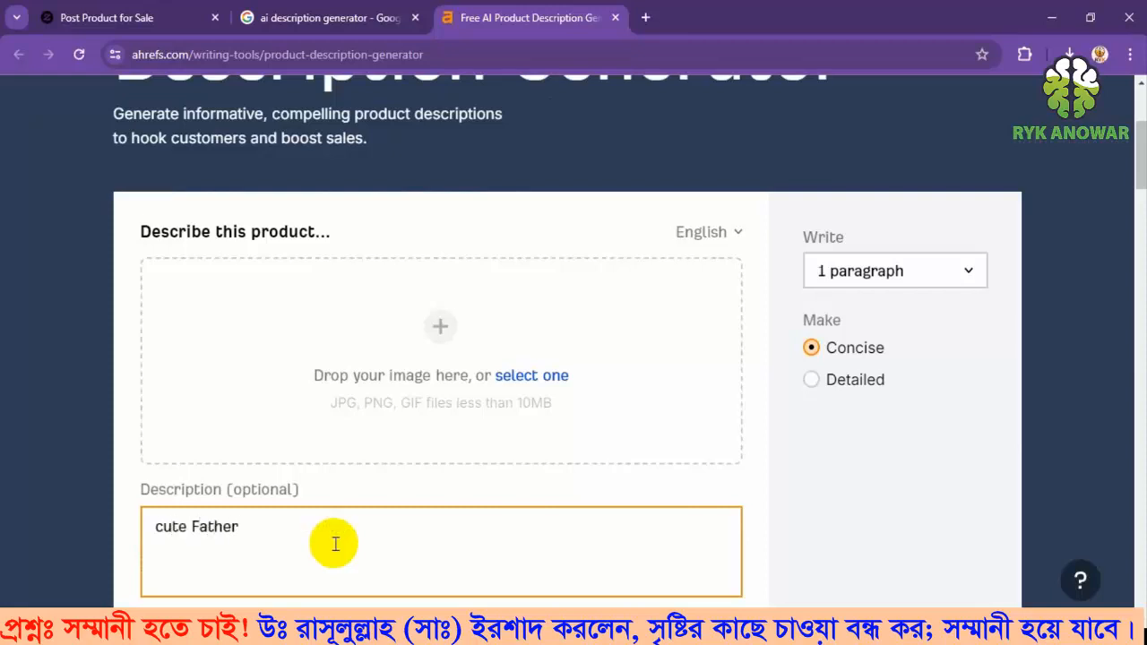
type("s day")
scroll(356, 510, "down", 1)
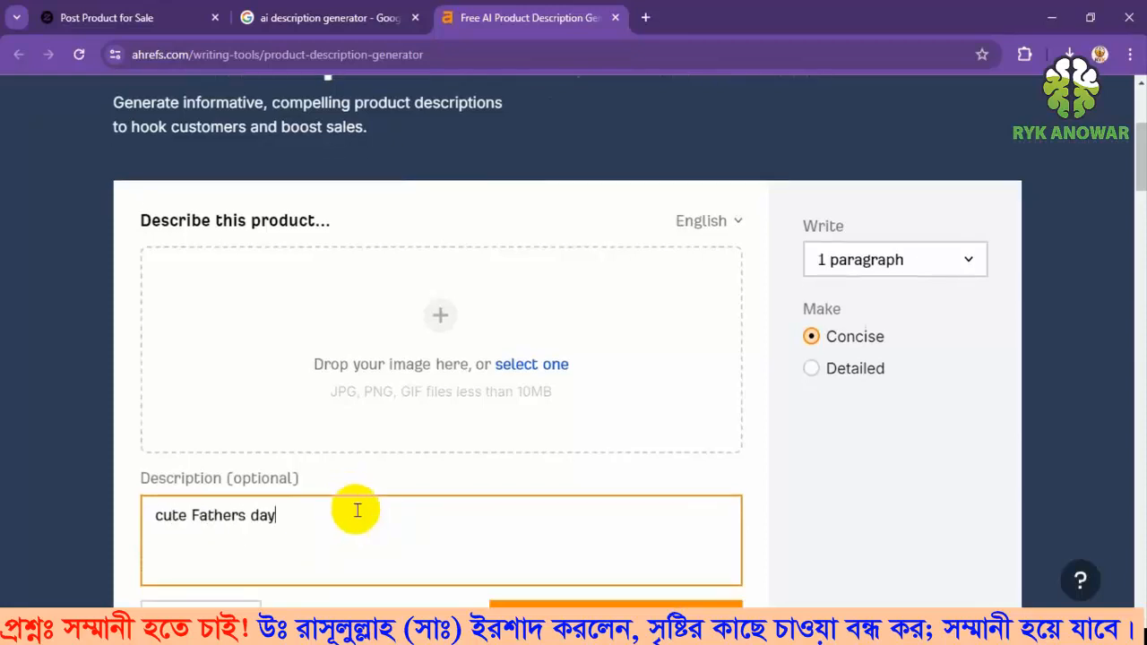
scroll(403, 519, "down", 2)
left_click(525, 478)
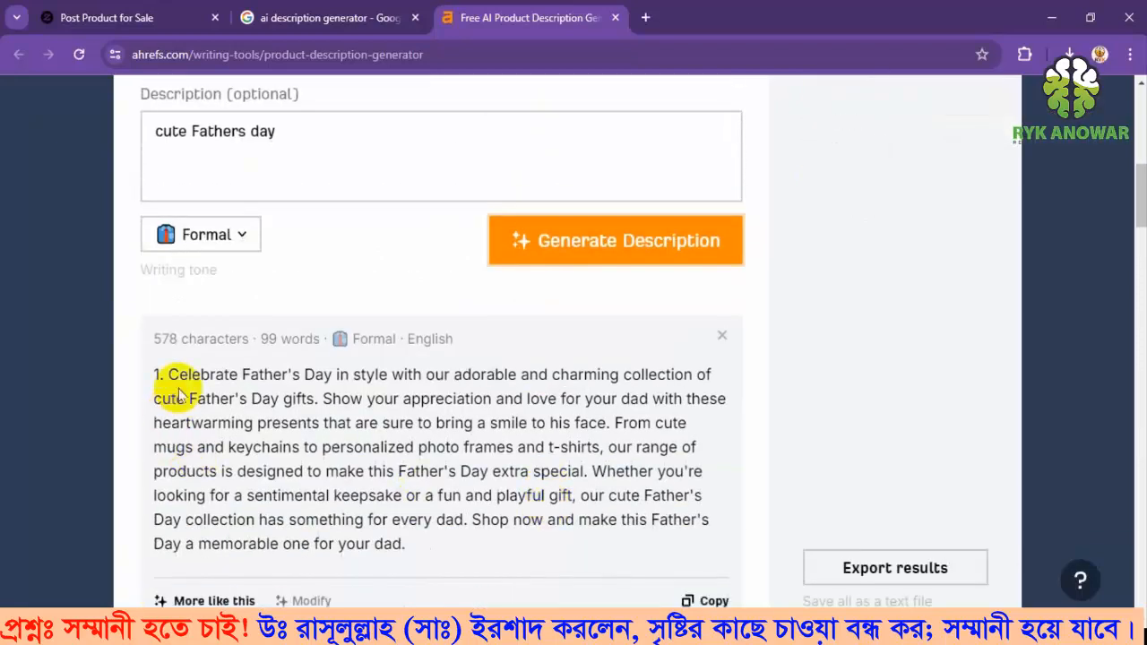
Copy the generated text's opening sentence about celebrating Father's Day in style and paste it at the end of the Zazzle product description.
left_click_drag(165, 374, 320, 400)
key("ctrl+c")
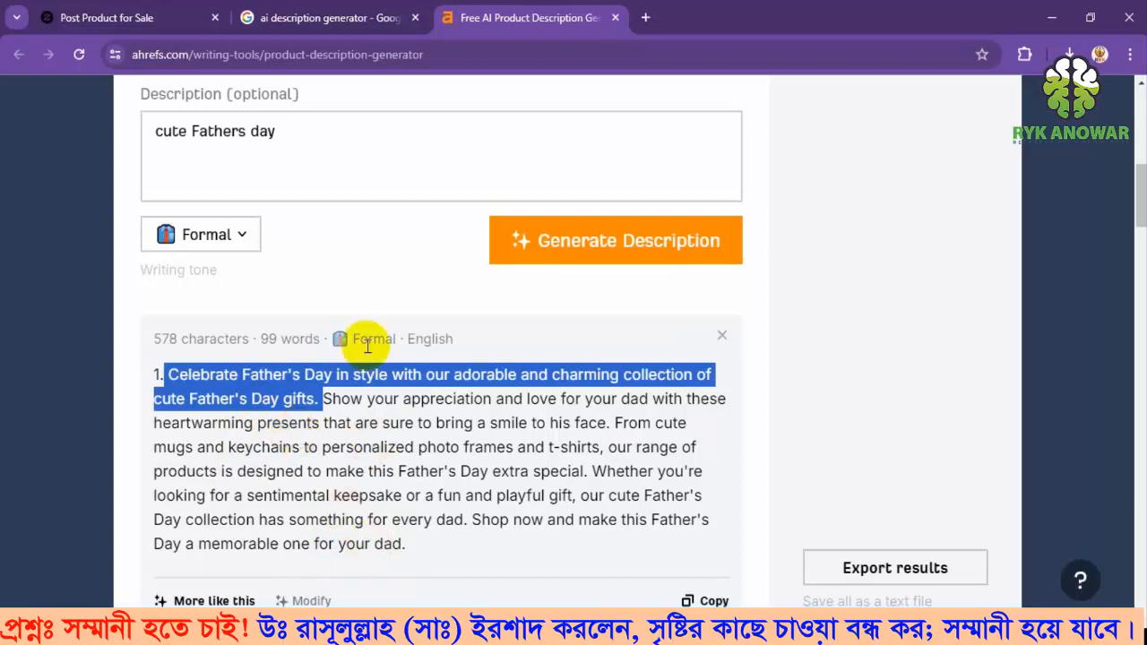
scroll(520, 440, "down", 4)
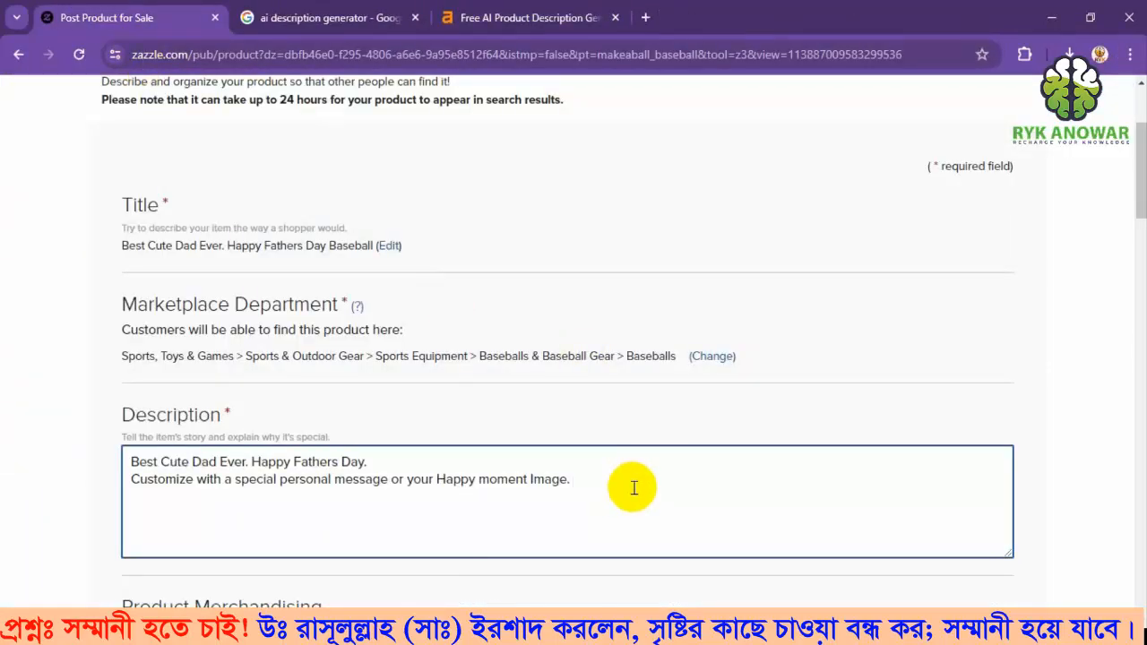
key("ctrl+v")
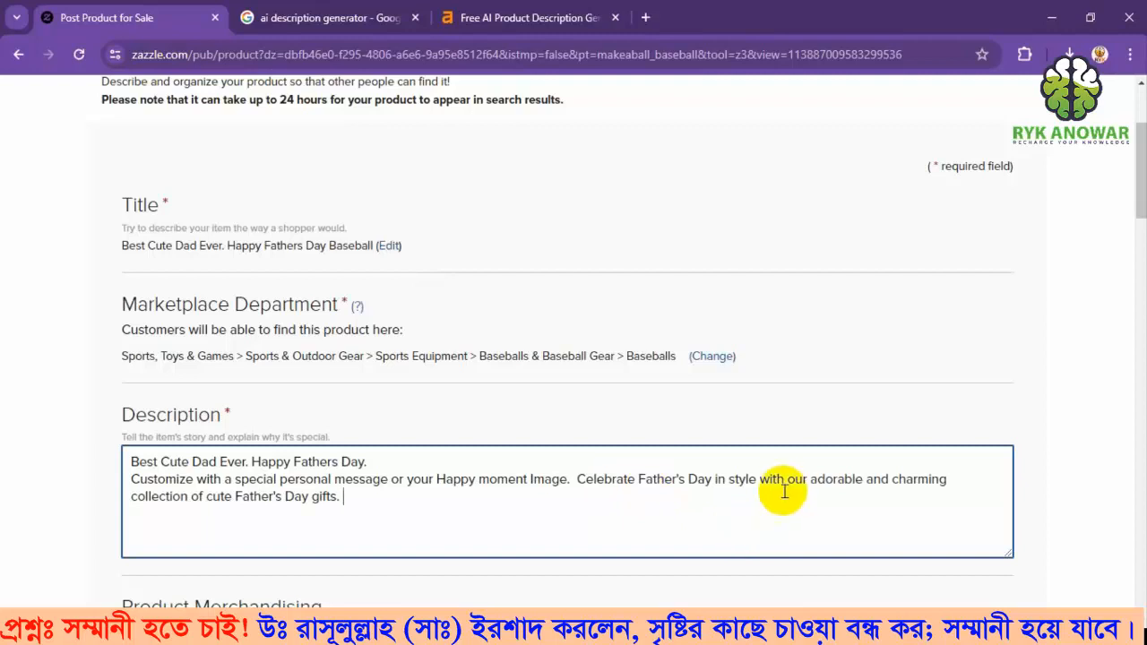
Set the product's Events & Occasions category to Holidays > Father's Day.
scroll(775, 495, "down", 8)
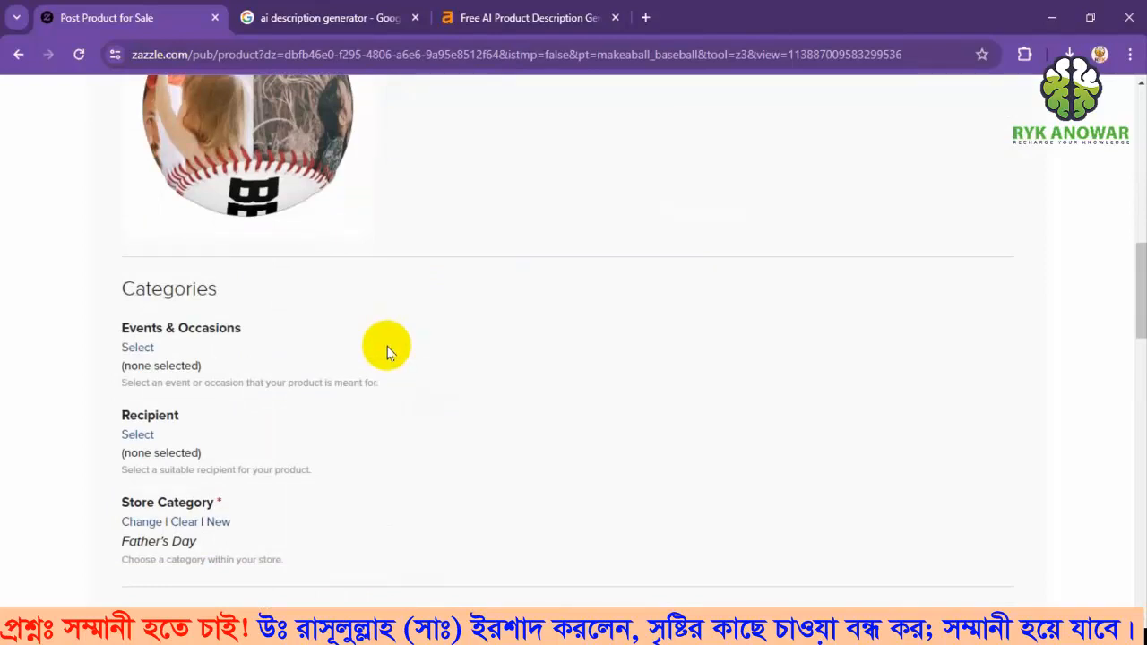
left_click(131, 348)
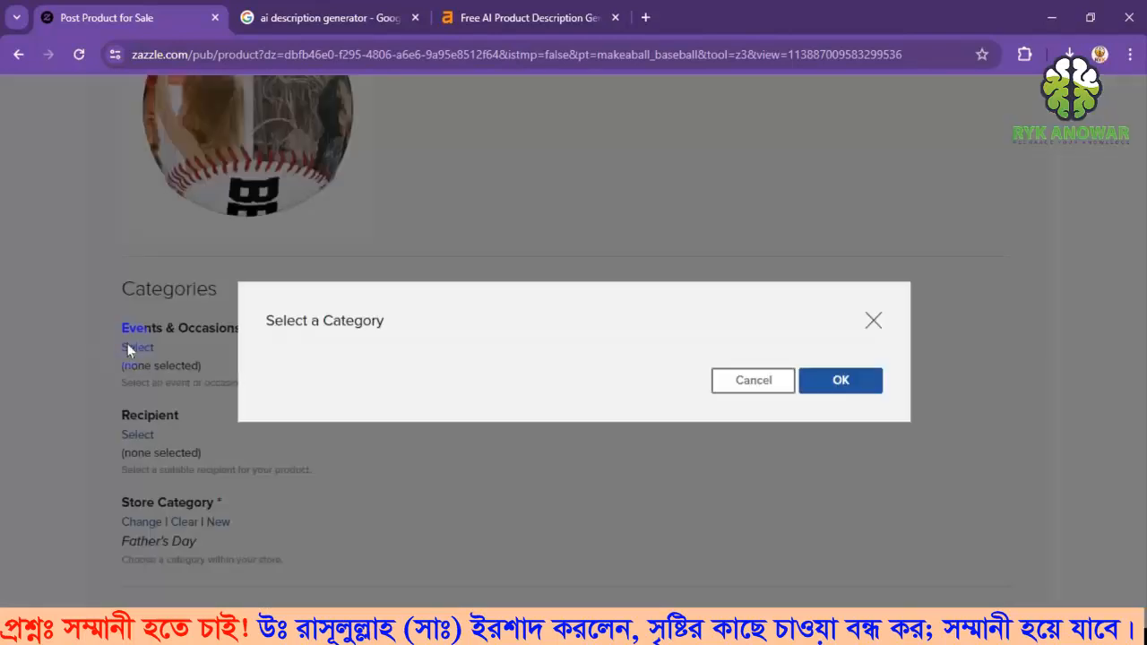
left_click(309, 271)
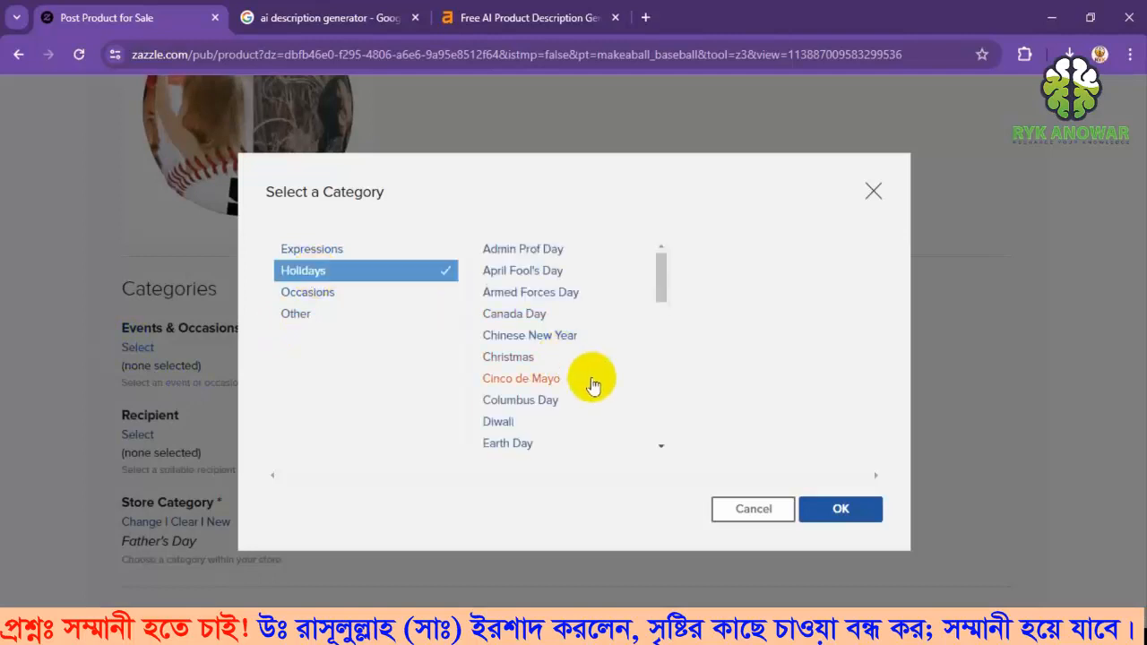
scroll(593, 384, "down", 1)
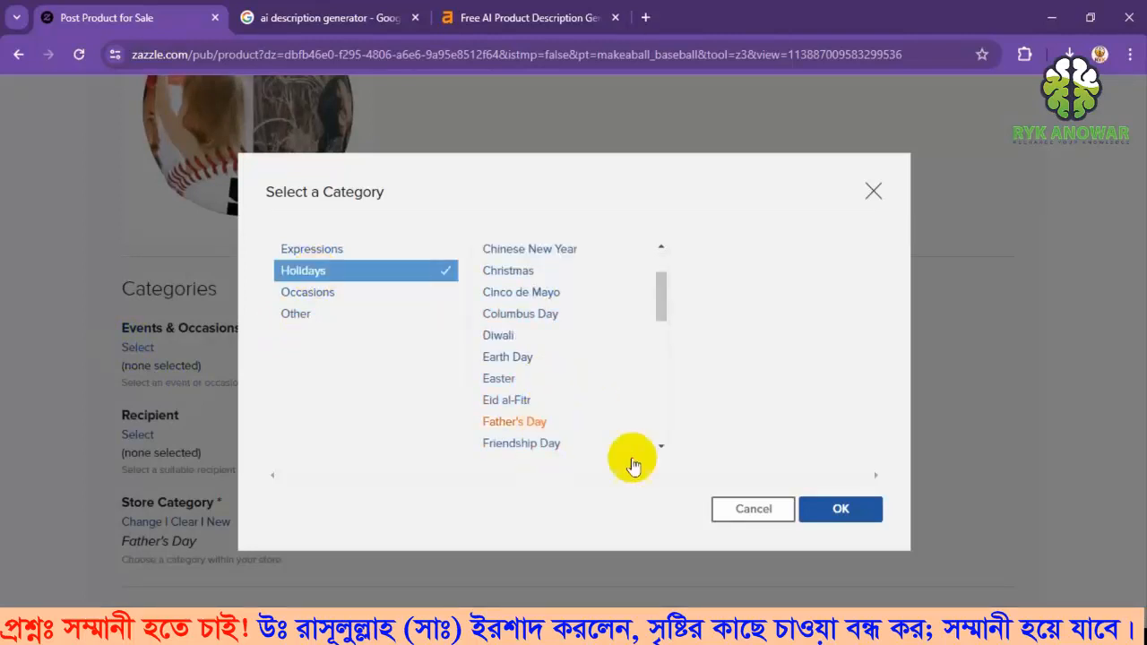
left_click(520, 421)
left_click(841, 508)
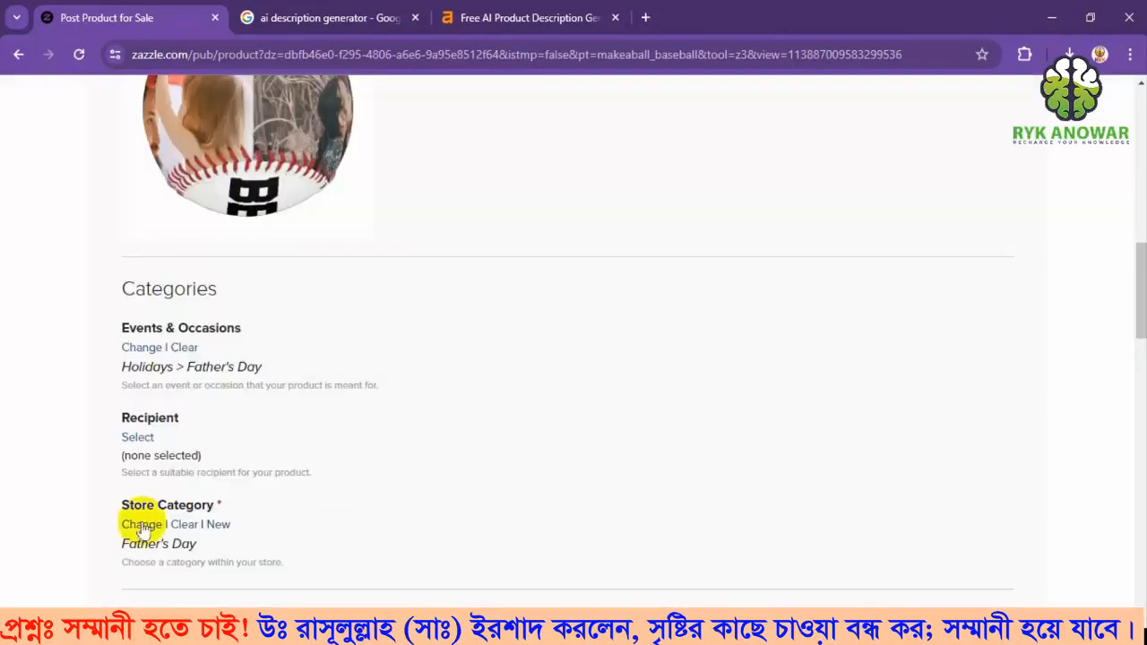
Set the product's Recipient category to For Anyone.
left_click(137, 437)
left_click(311, 249)
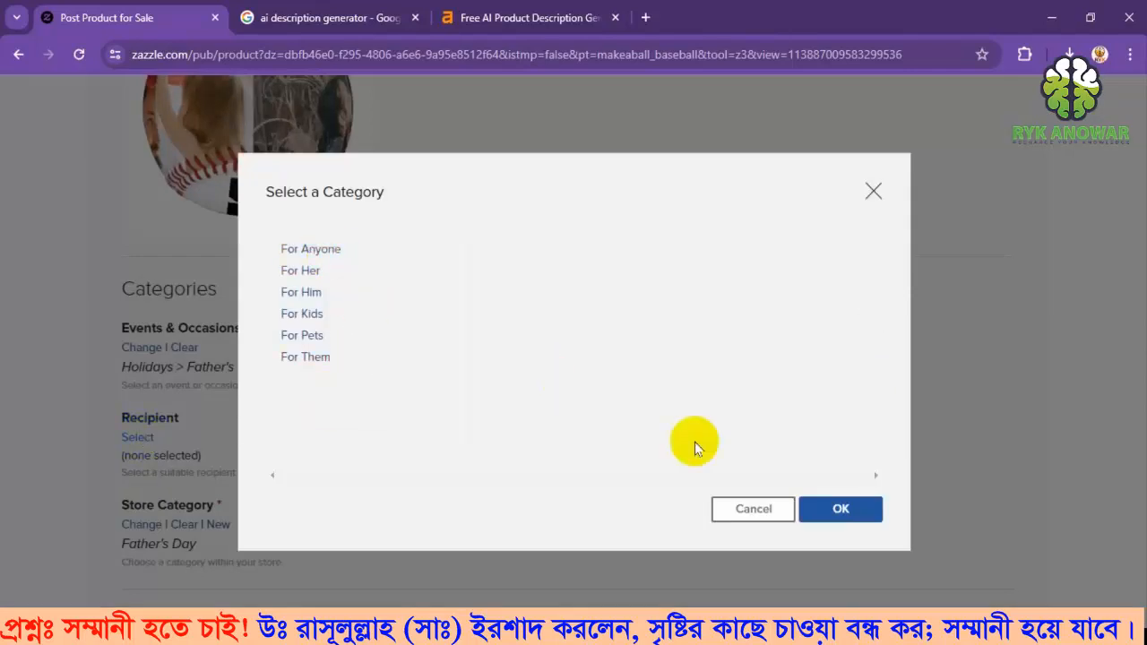
left_click(840, 508)
Check the SEASONAL store categories, then reselect Father's Day as the Store Category.
scroll(180, 437, "down", 2)
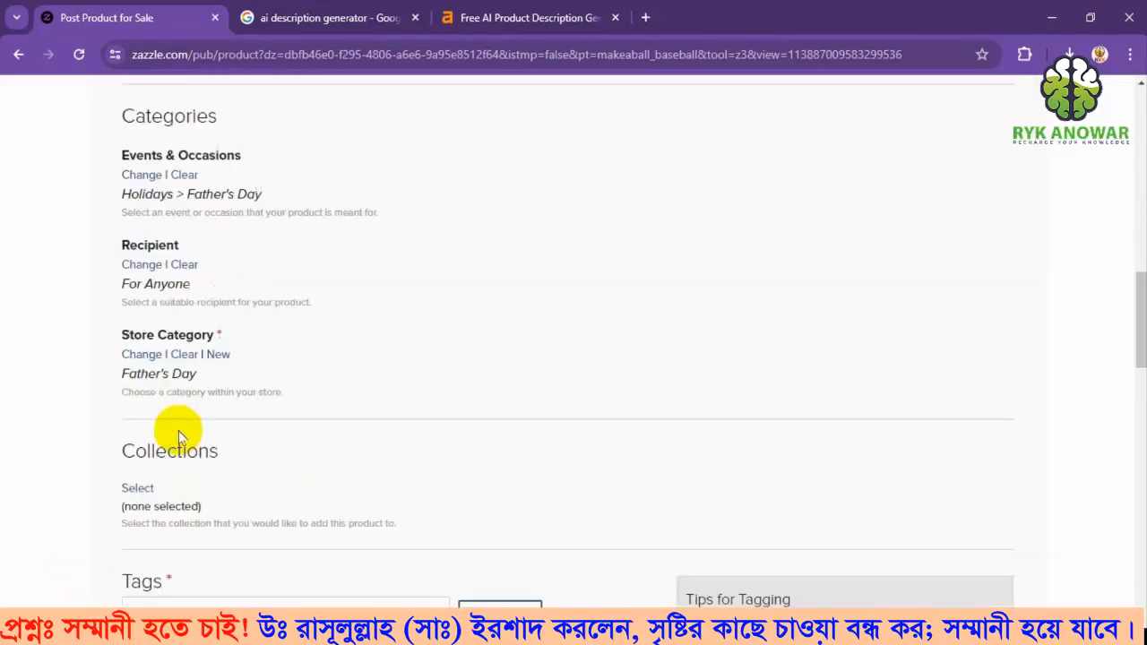
left_click(126, 354)
left_click(130, 354)
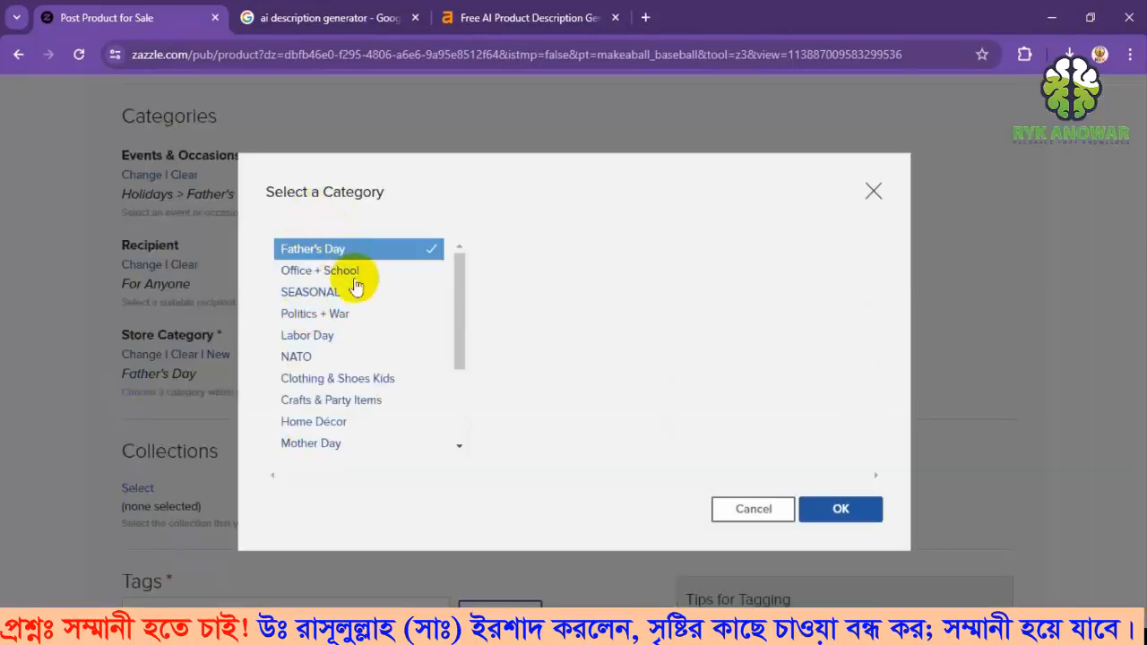
left_click(307, 296)
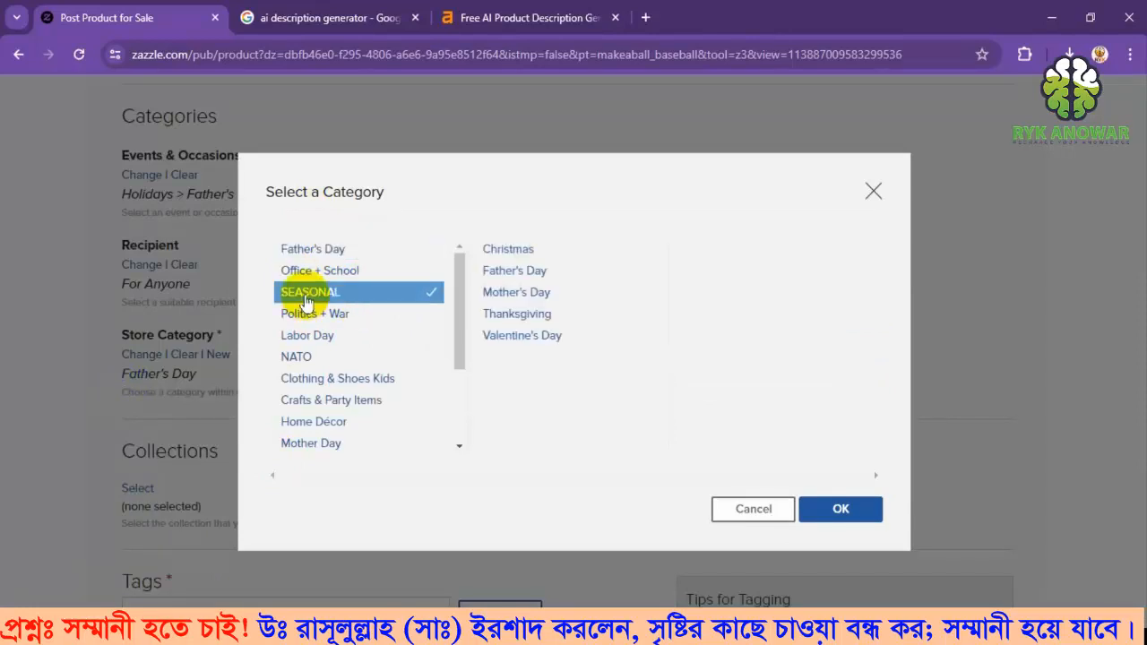
left_click(334, 247)
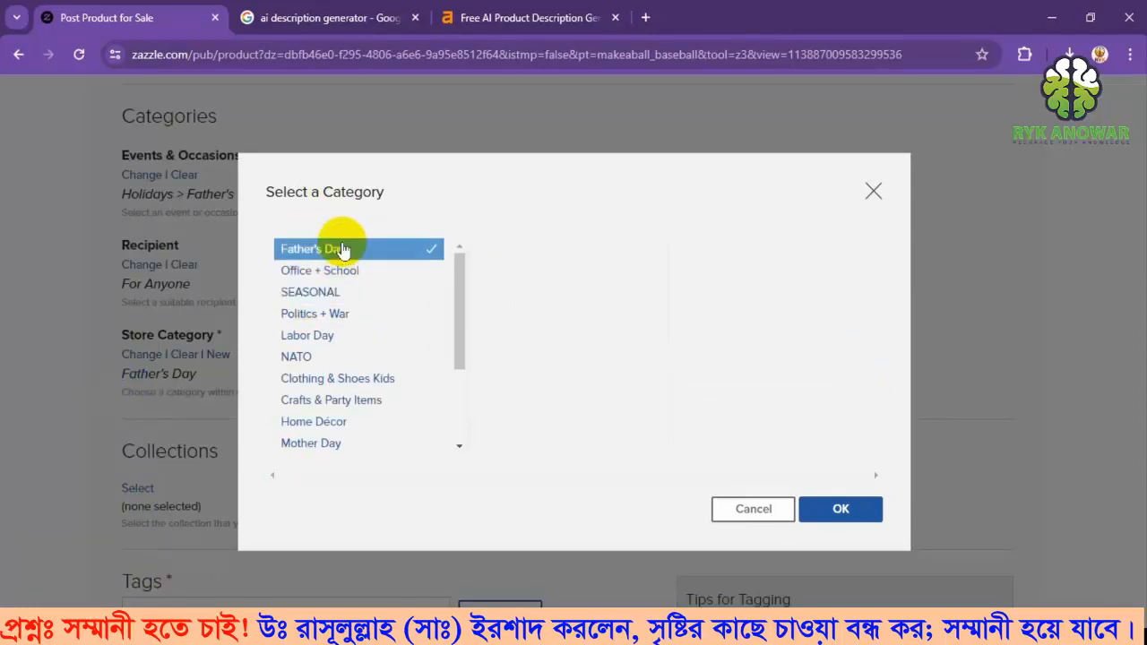
left_click(847, 515)
Add the product to the Gift for DAD collection.
scroll(212, 425, "down", 1)
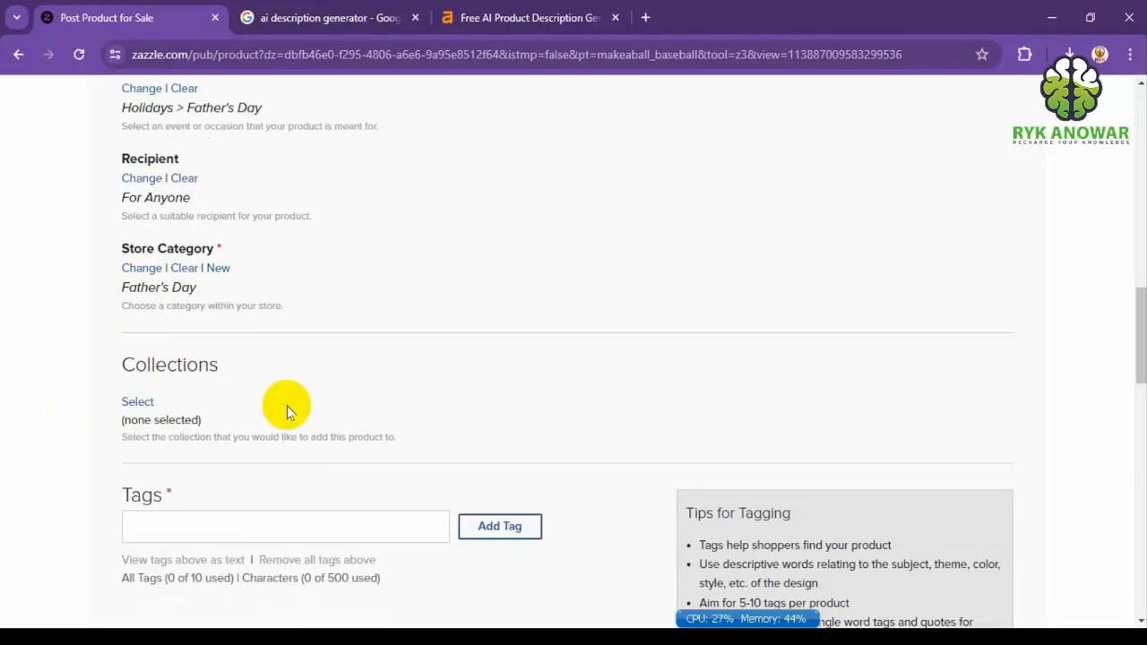
left_click(135, 401)
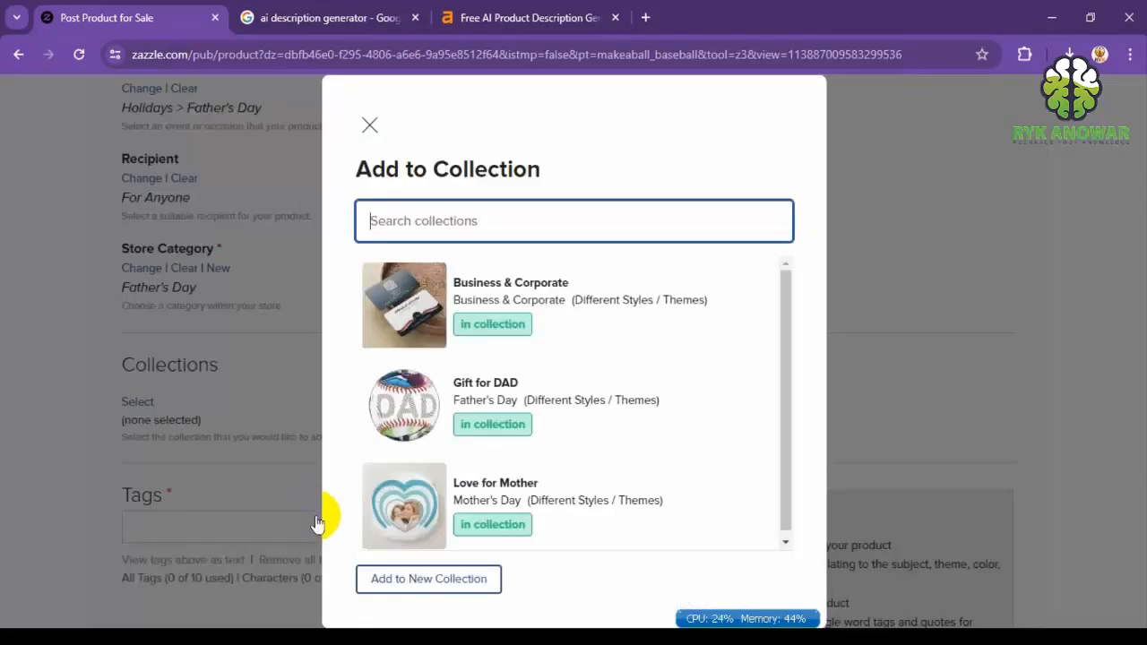
mouse_move(434, 414)
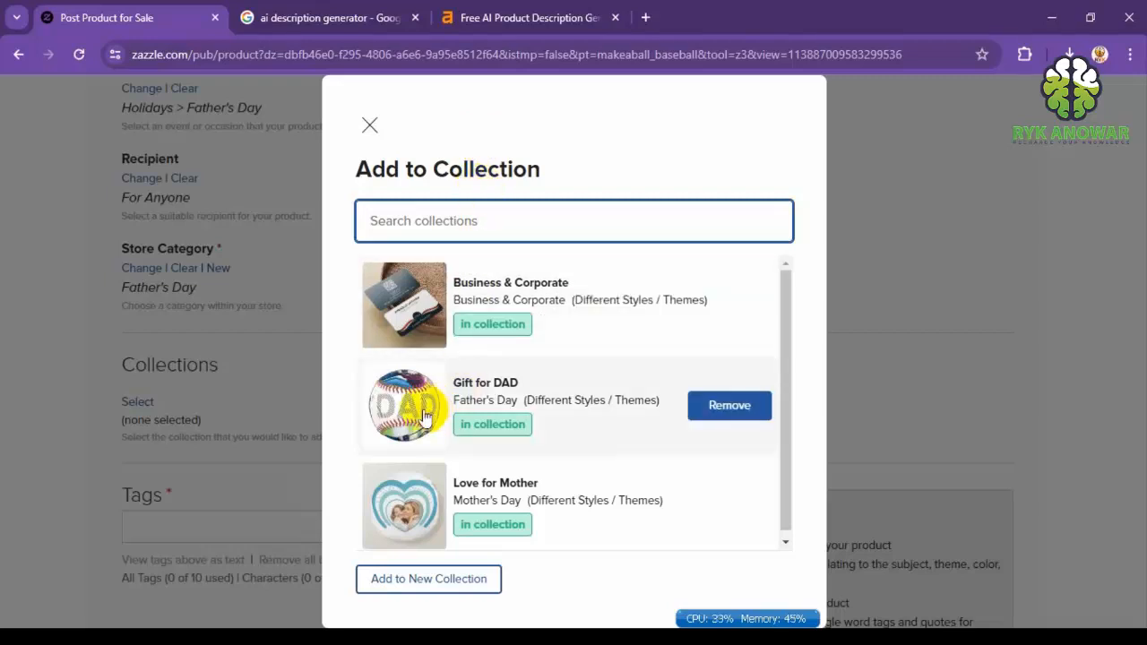
mouse_move(581, 308)
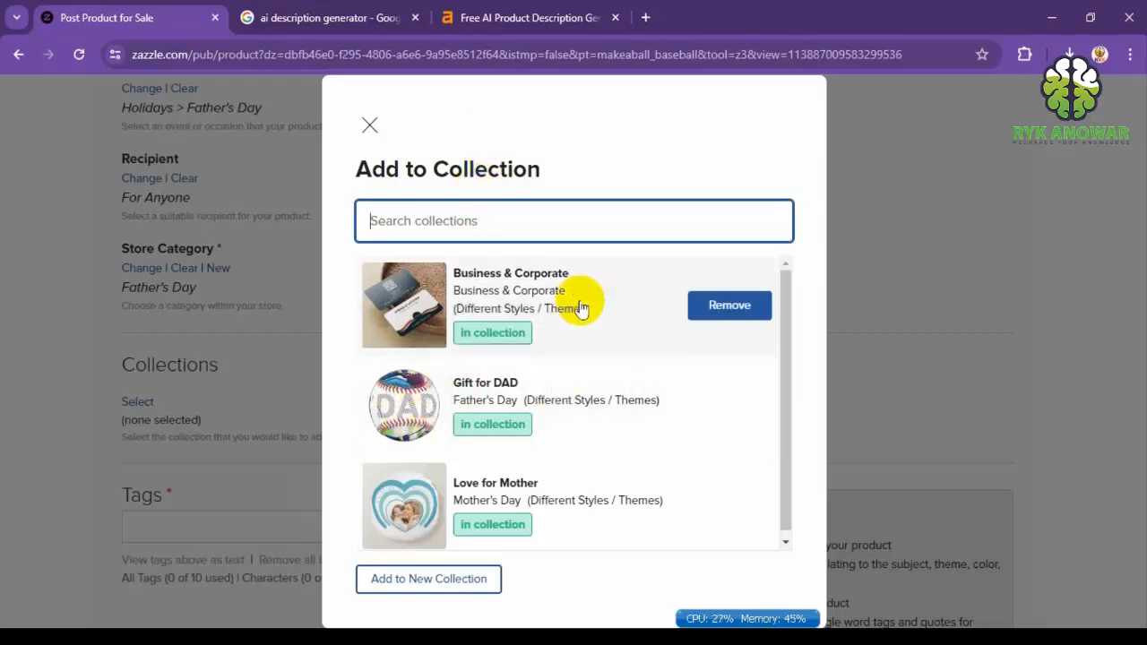
mouse_move(559, 376)
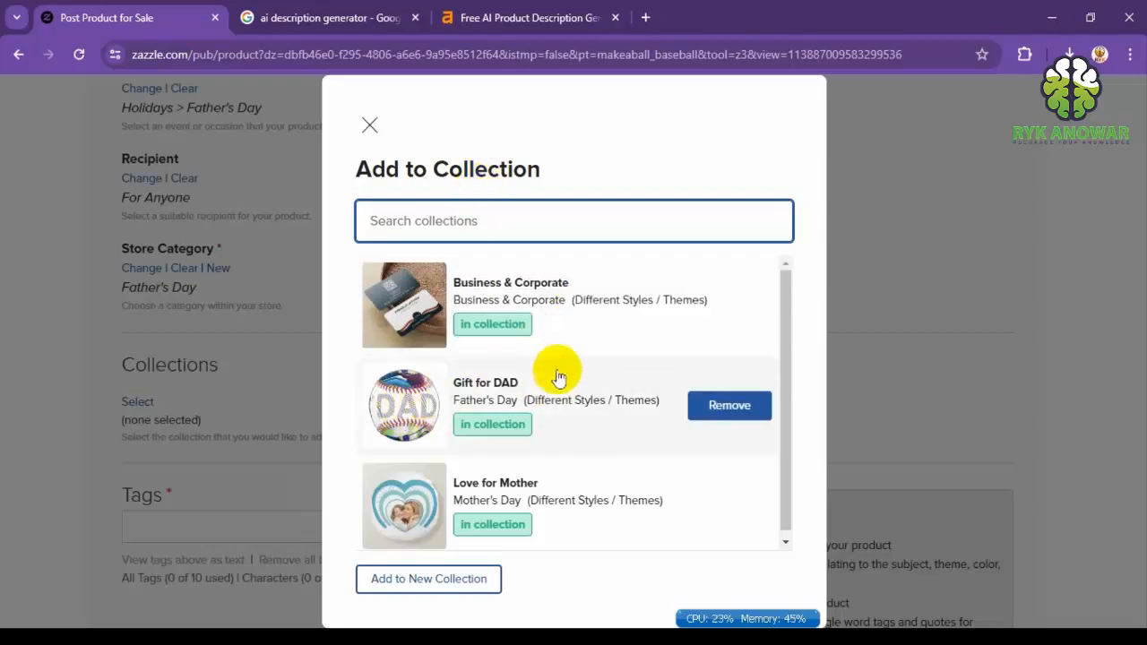
left_click(408, 420)
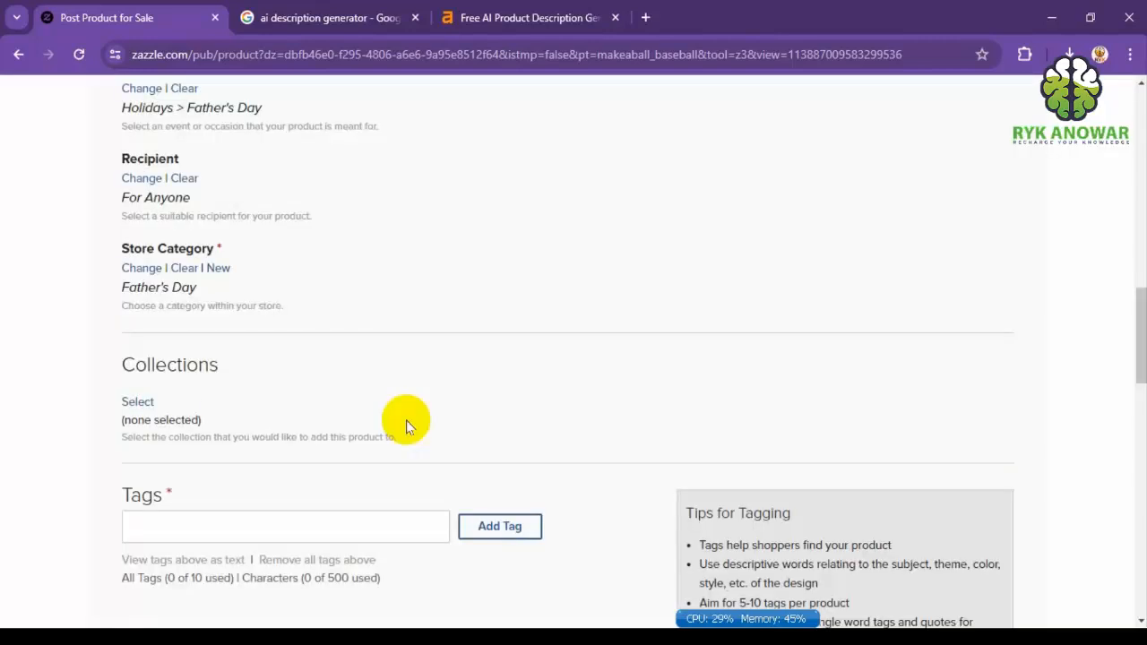
Begin the product's tags with "cute daddy".
scroll(408, 421, "down", 1)
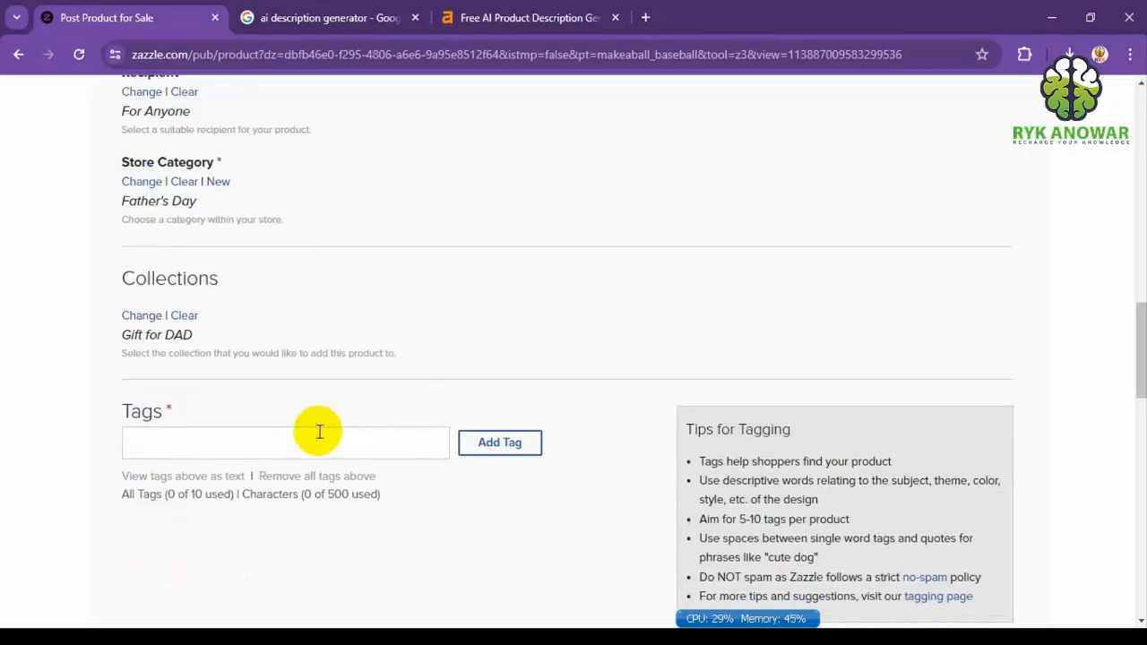
scroll(318, 432, "down", 1)
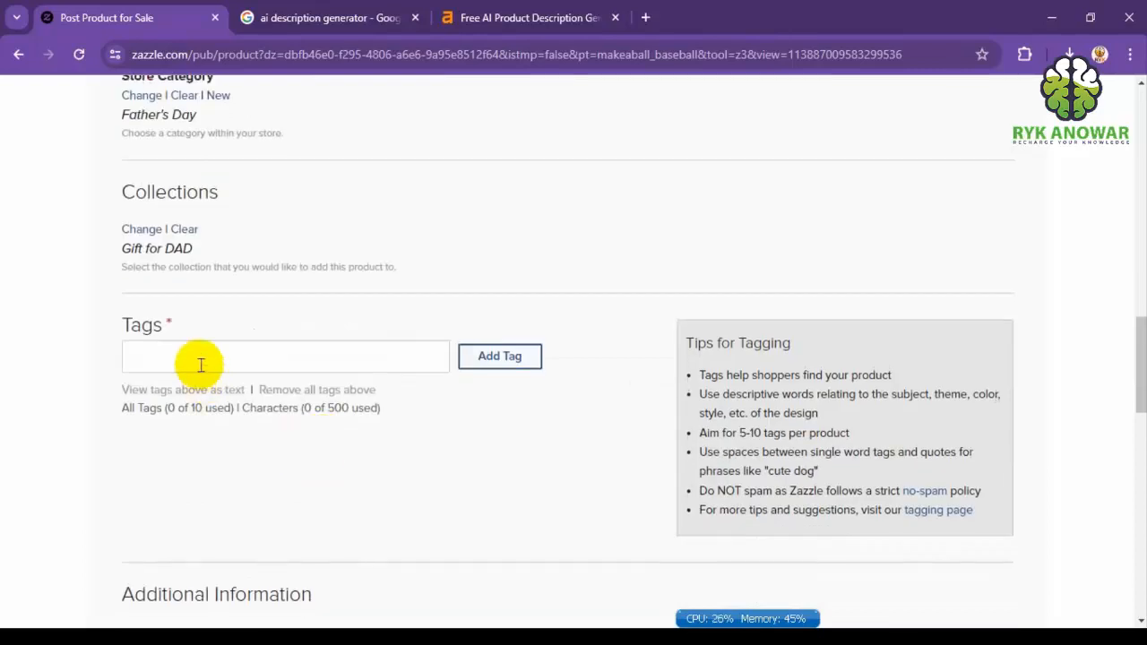
left_click(202, 362)
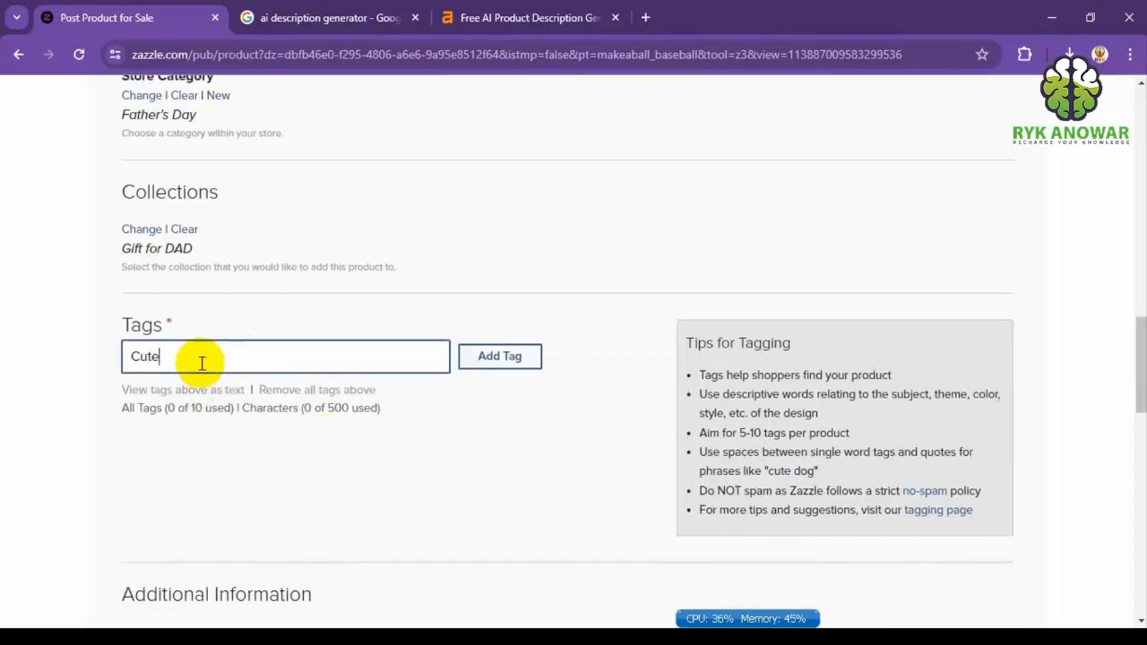
type("Cute d")
key("ctrl+v")
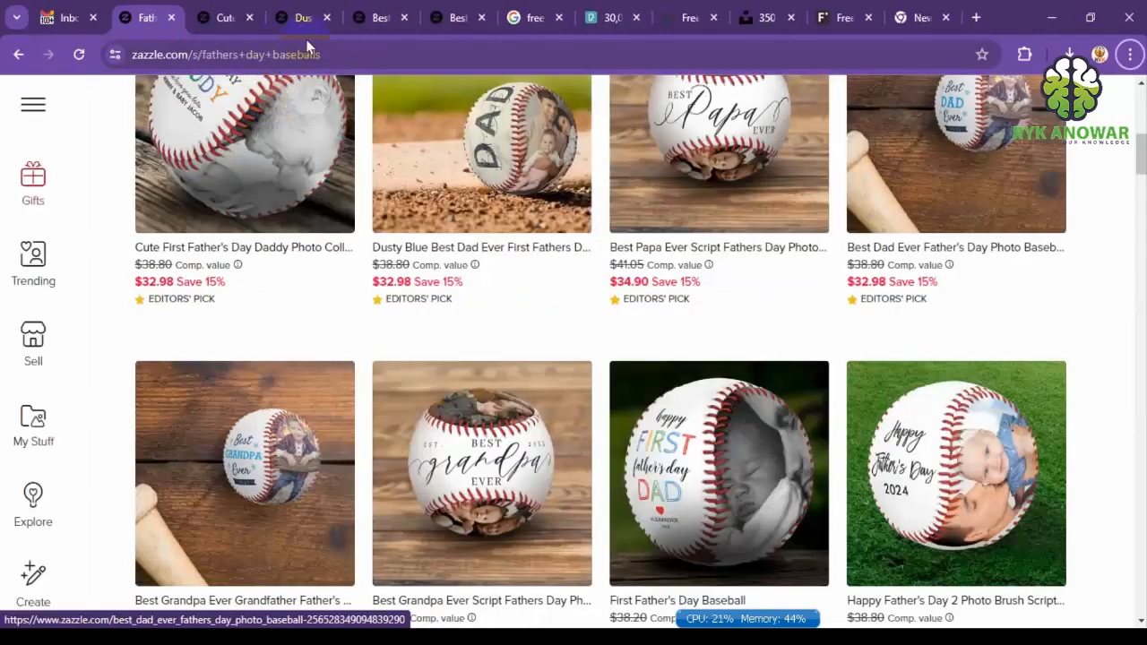
Examine the Tags sections of the open Best Papa Ever and Best Dad Ever baseball listings for tag ideas.
left_click(381, 18)
scroll(340, 404, "down", 12)
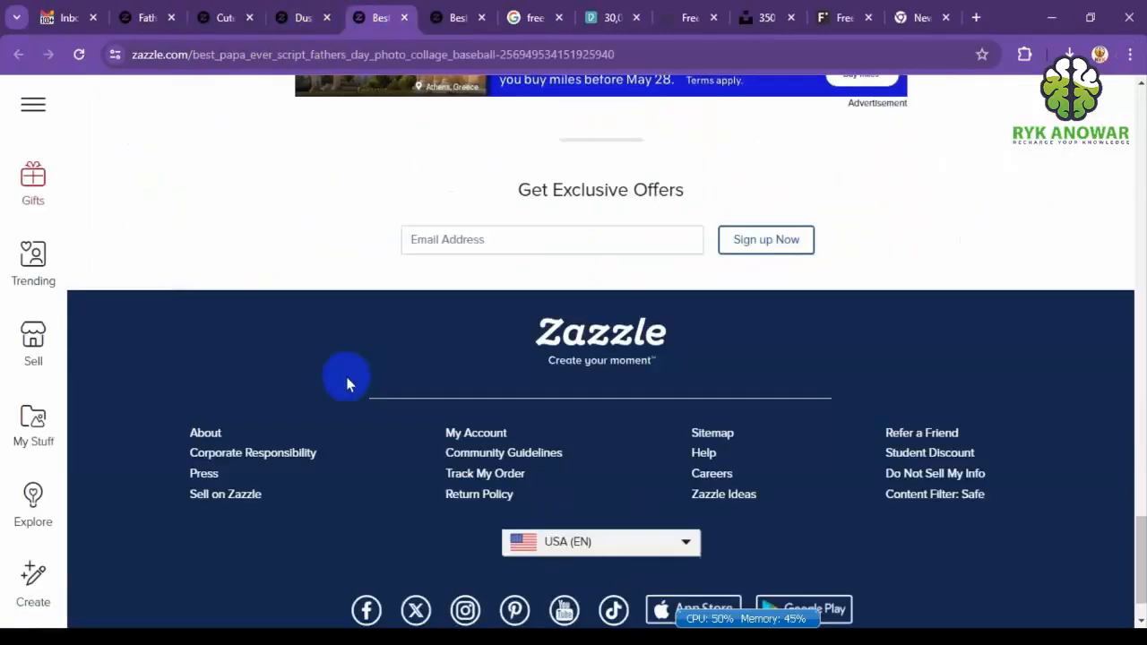
scroll(343, 379, "up", 6)
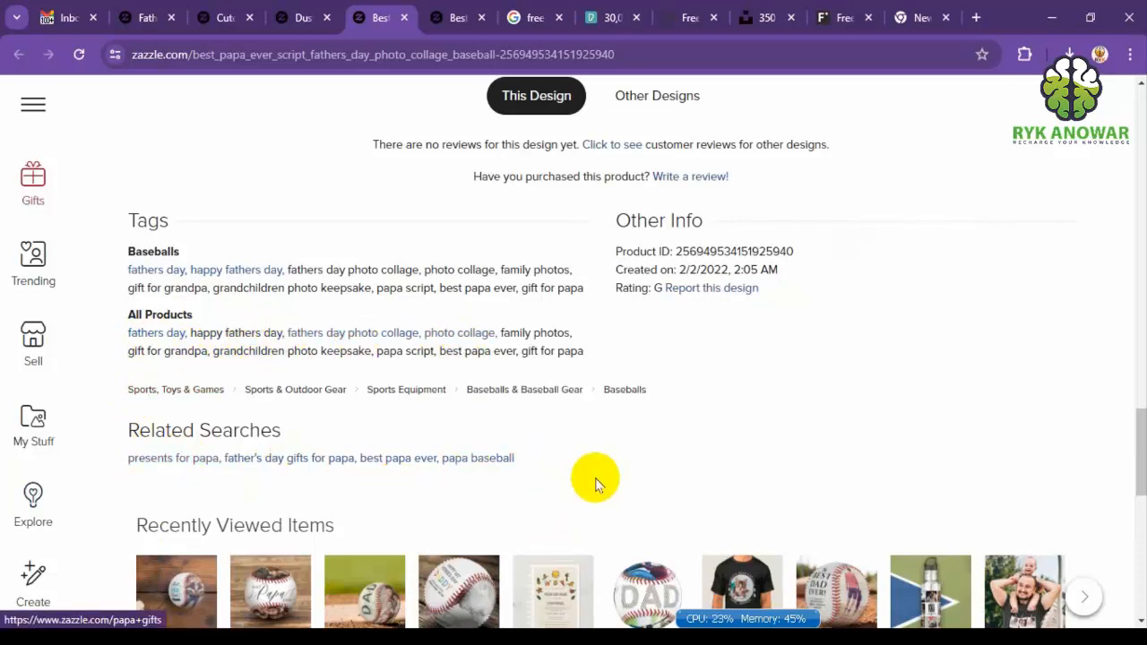
left_click(453, 27)
scroll(346, 384, "down", 5)
scroll(353, 319, "up", 2)
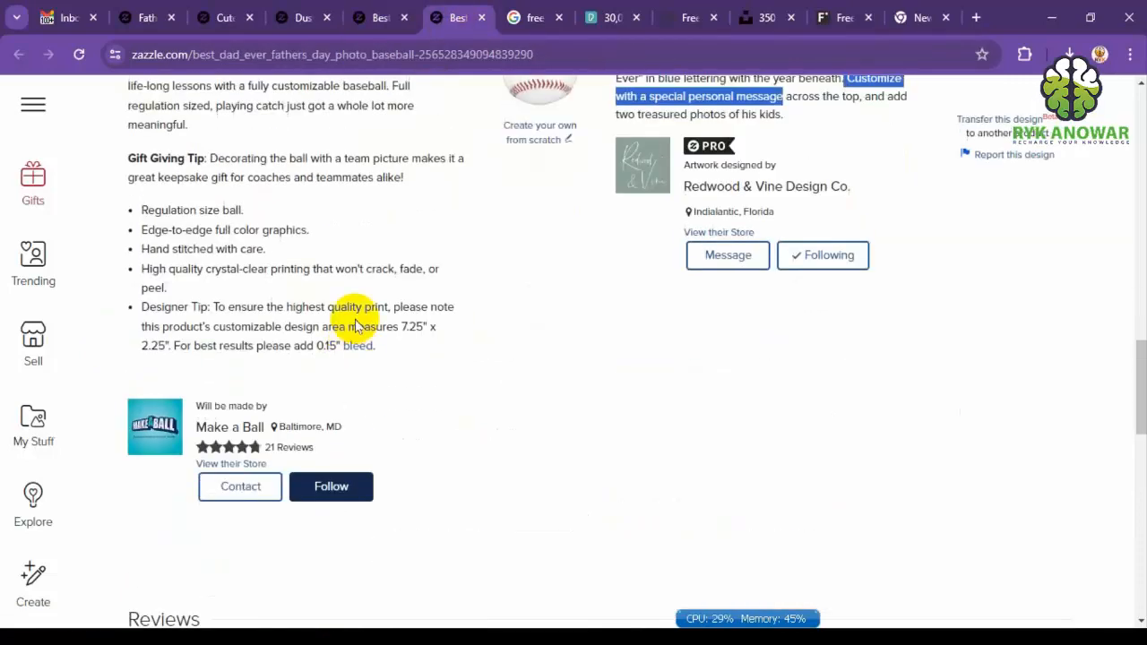
scroll(397, 353, "down", 10)
scroll(389, 359, "up", 3)
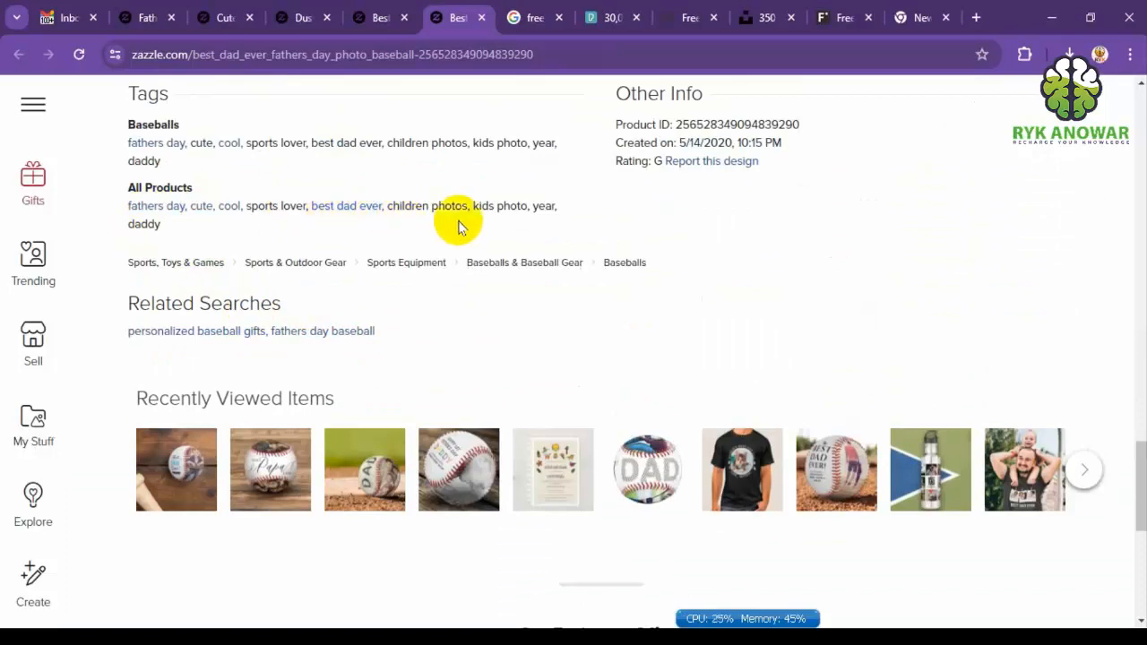
left_click(376, 17)
left_click(303, 17)
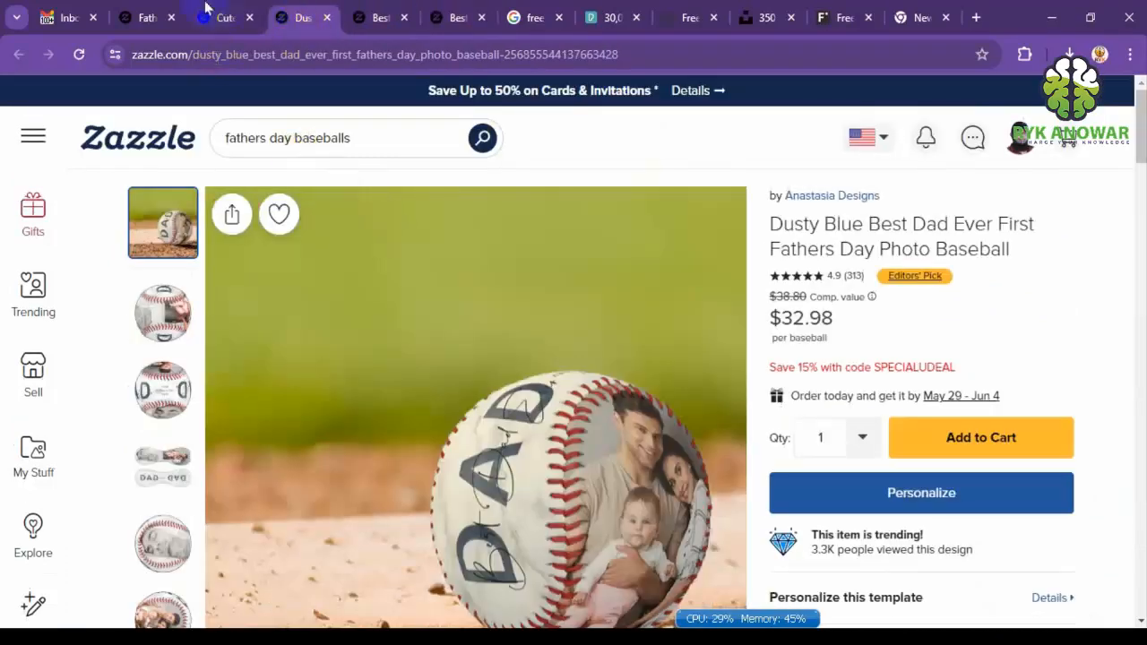
left_click(143, 17)
scroll(316, 279, "down", 3)
scroll(315, 279, "down", 1)
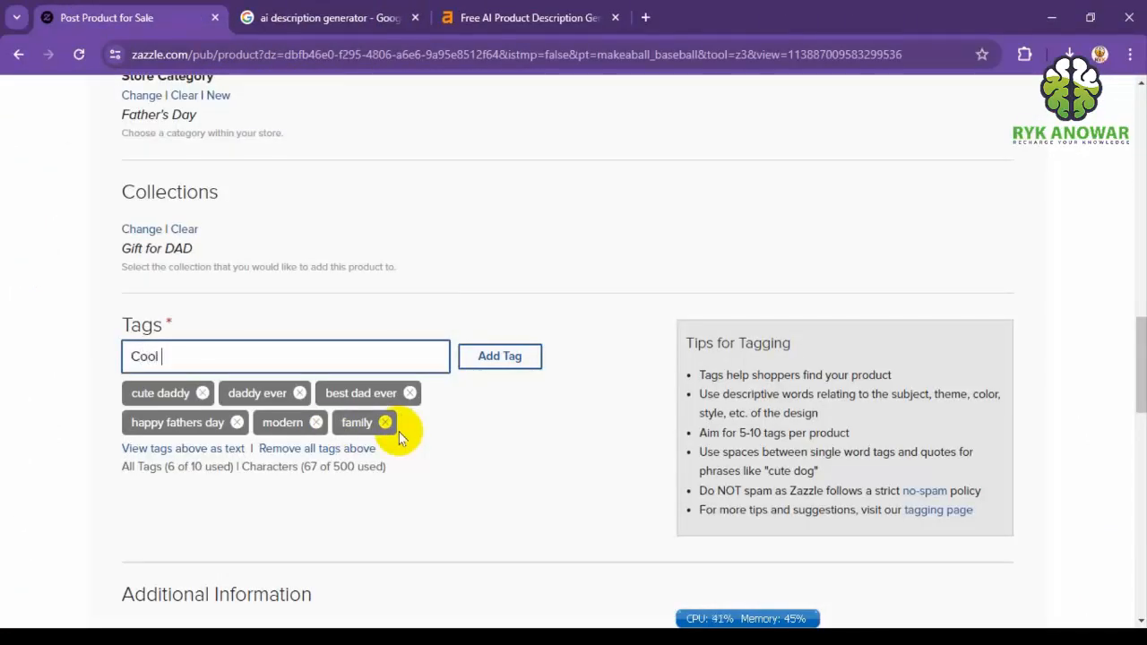
Add "Cool Dad", "photo" and "family" to the product's tags.
type(",")
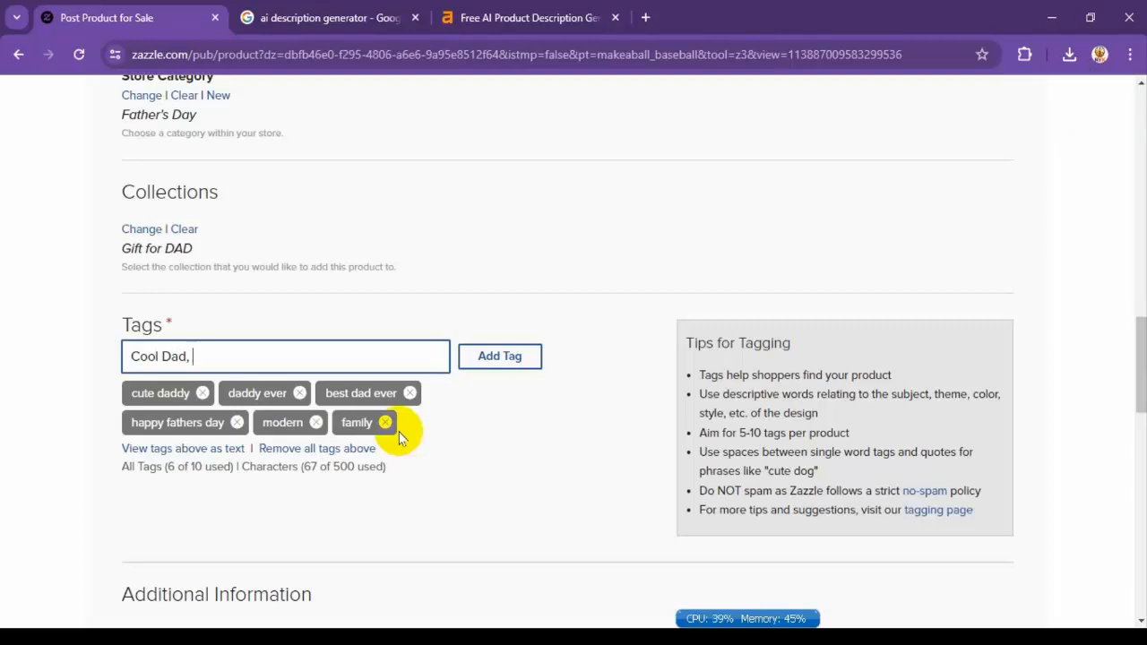
type("photo, family,")
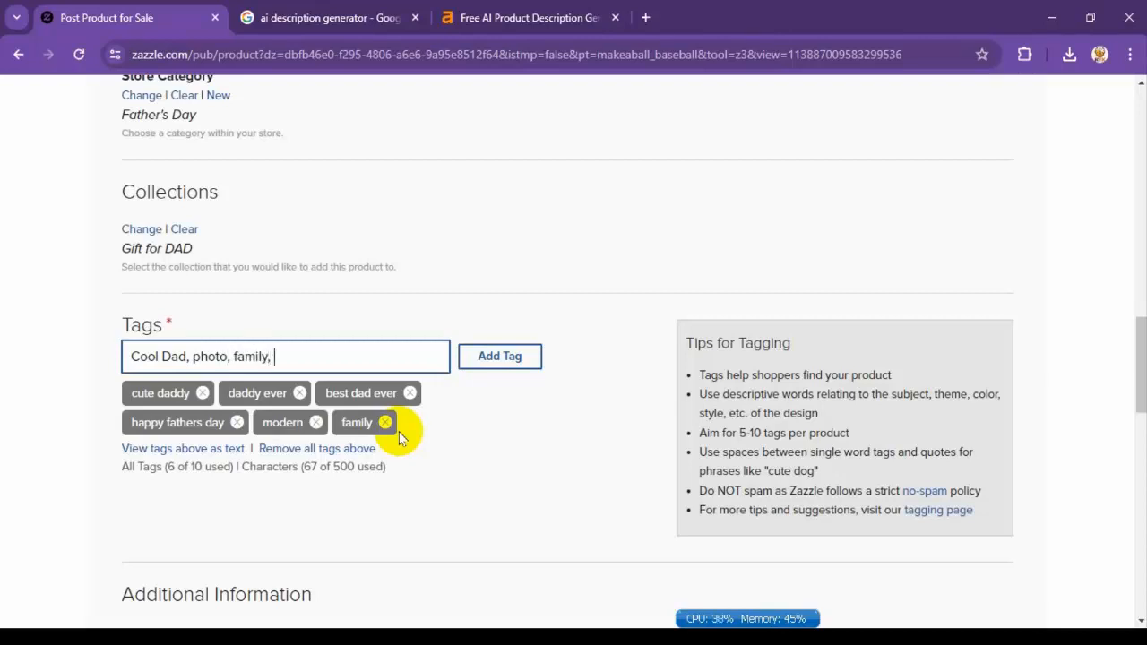
left_click(422, 486)
Set the product's Suitable Audience rating to G in the Additional Information section.
scroll(248, 435, "down", 3)
left_click(145, 400)
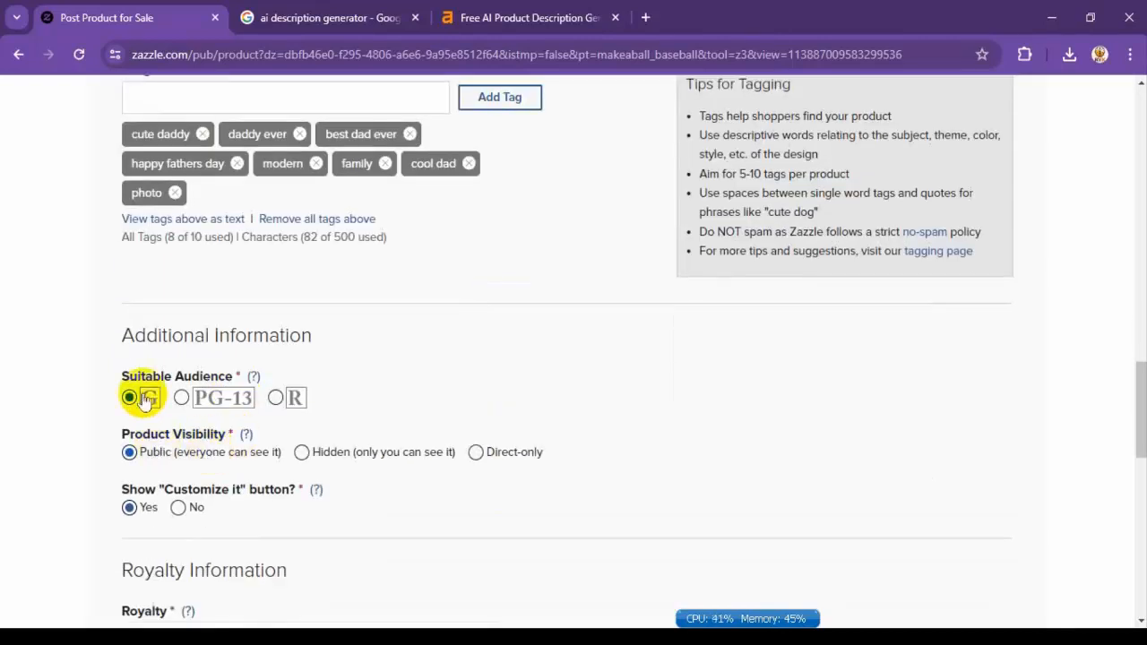
scroll(148, 408, "down", 3)
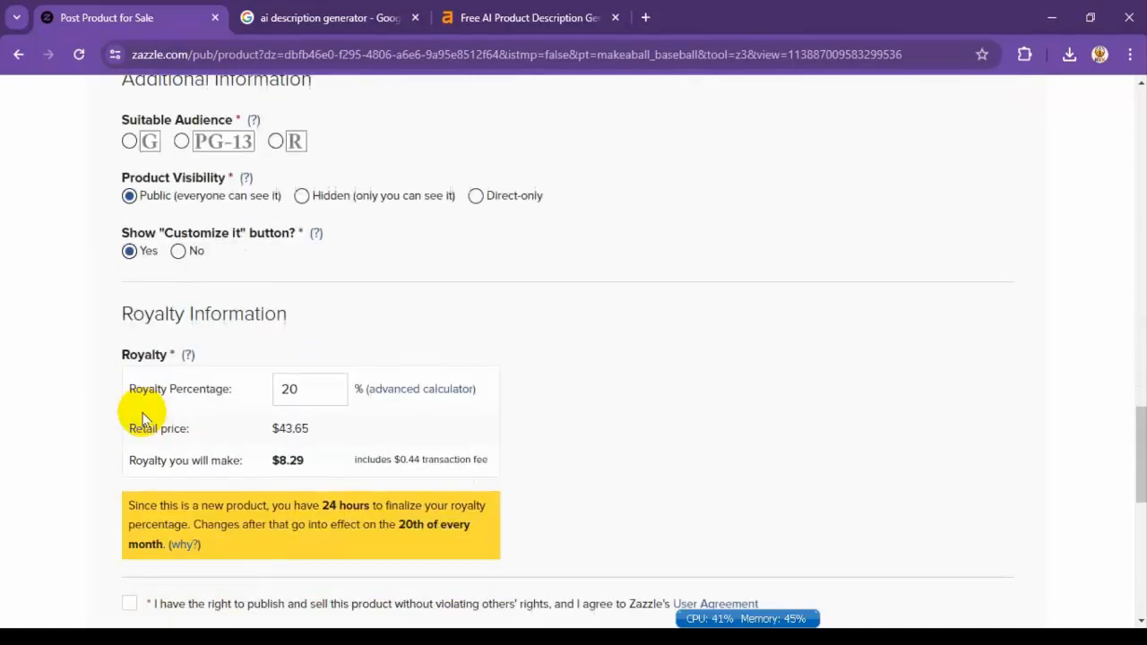
left_click(130, 139)
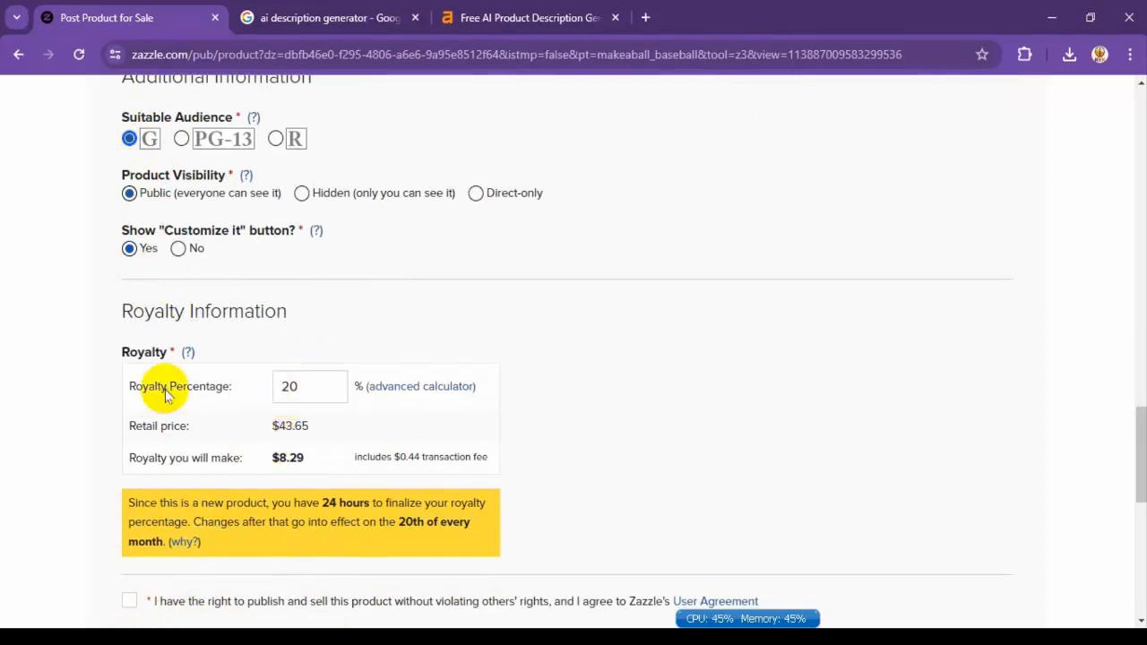
Accept the publishing-rights statement and User Agreement, and post the baseball for sale.
left_click(323, 397)
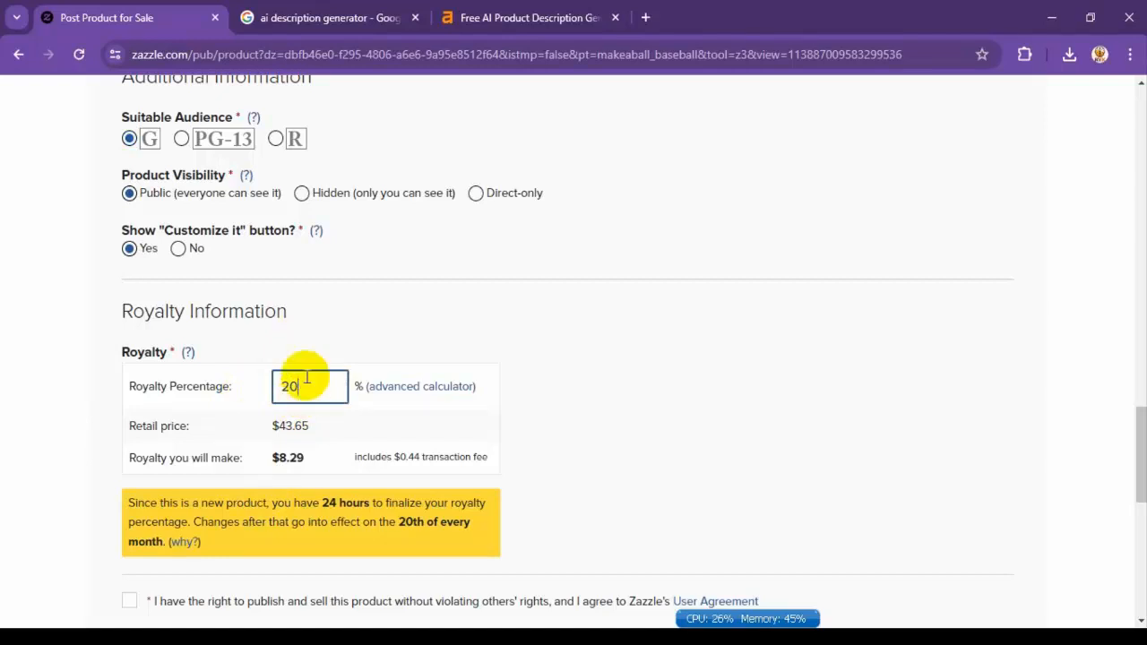
scroll(192, 474, "down", 3)
left_click(125, 345)
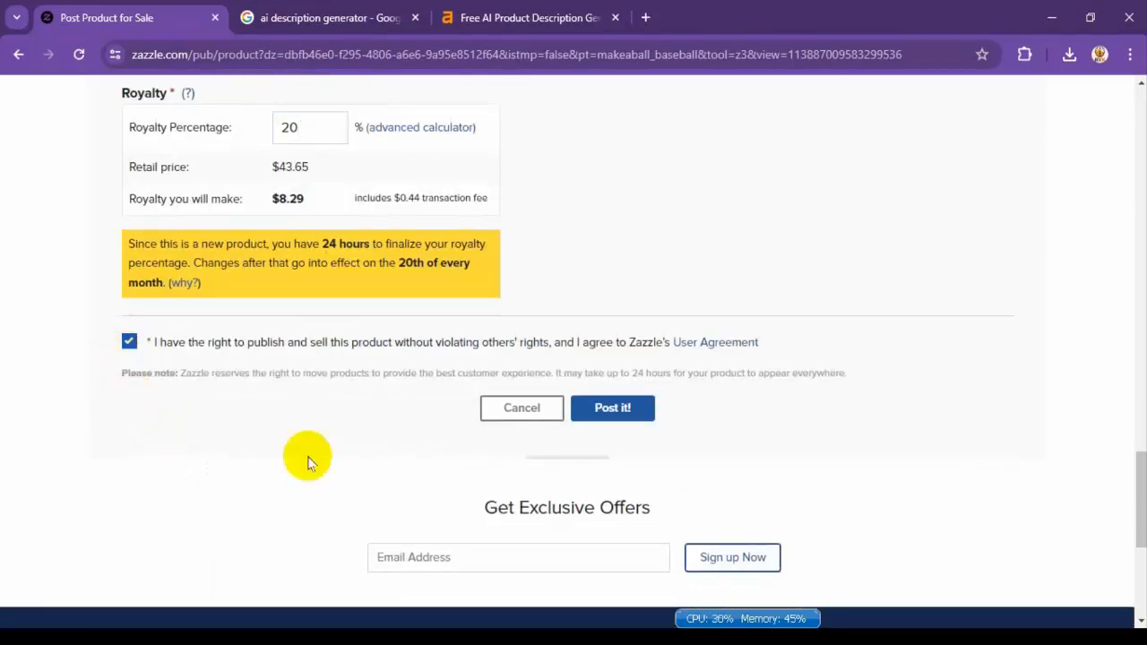
left_click(592, 413)
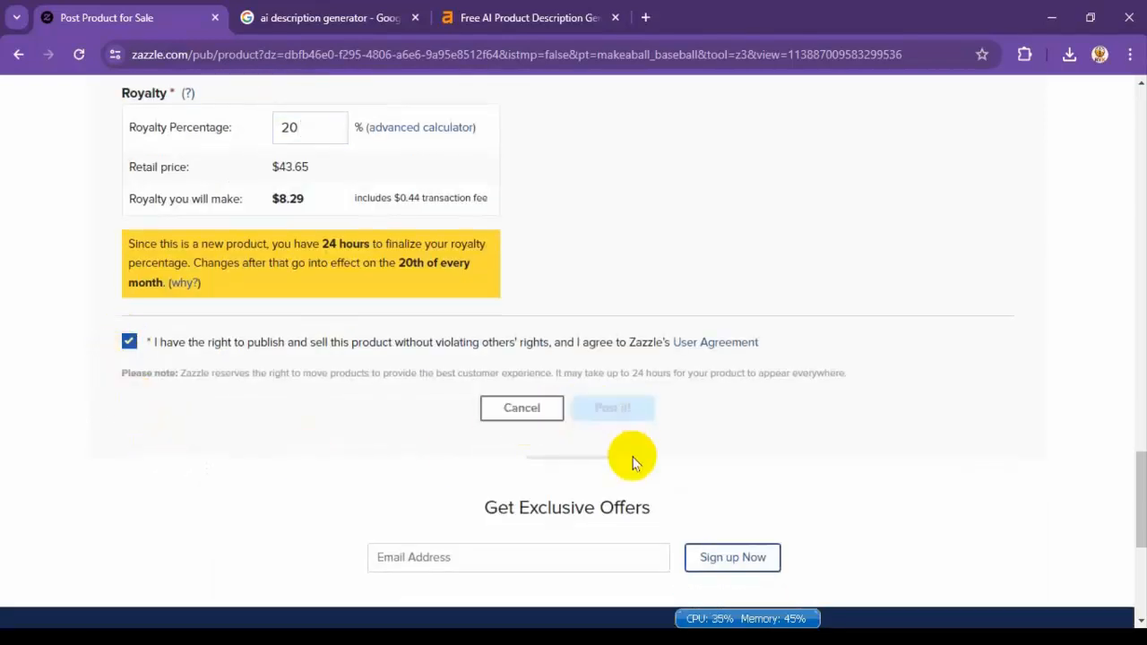